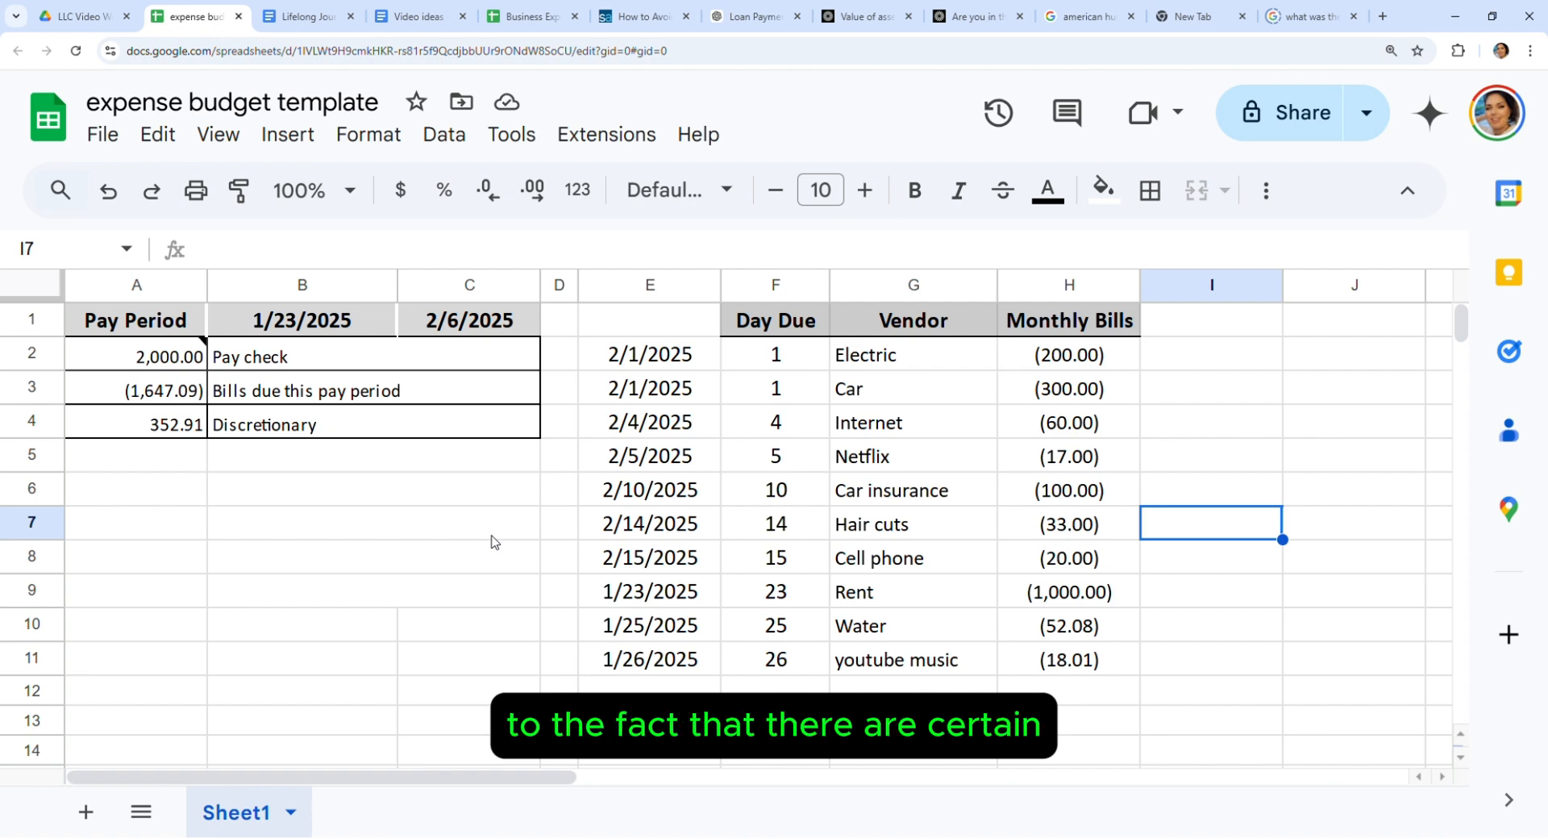
Inspect the formulas in the bills-due cell A3 and the due-date cells E3 and E5
{"action": "left_click", "coordinate": [158, 395]}
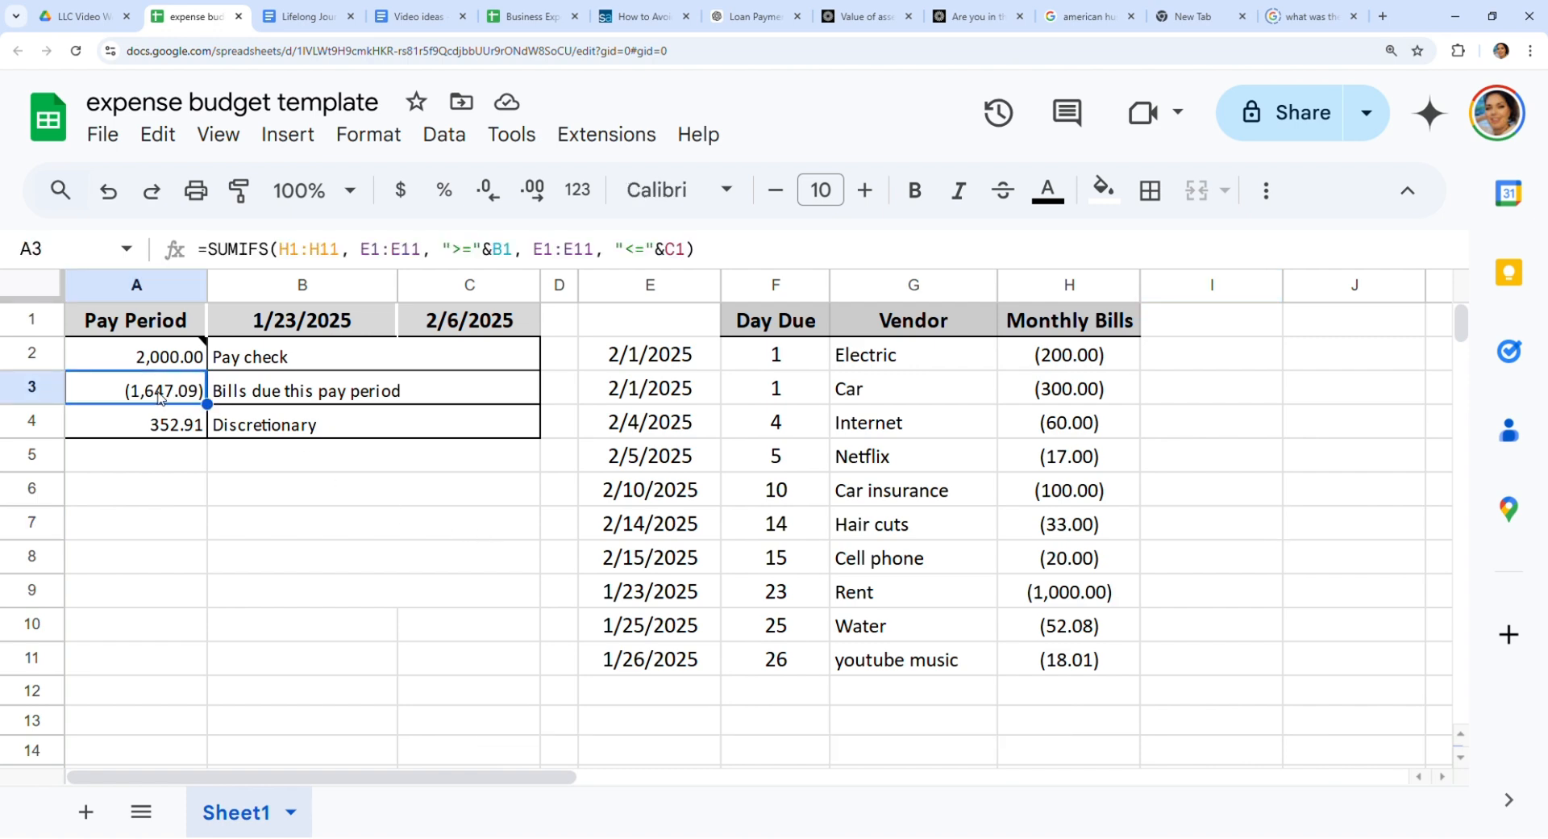
{"action": "left_click", "coordinate": [639, 393]}
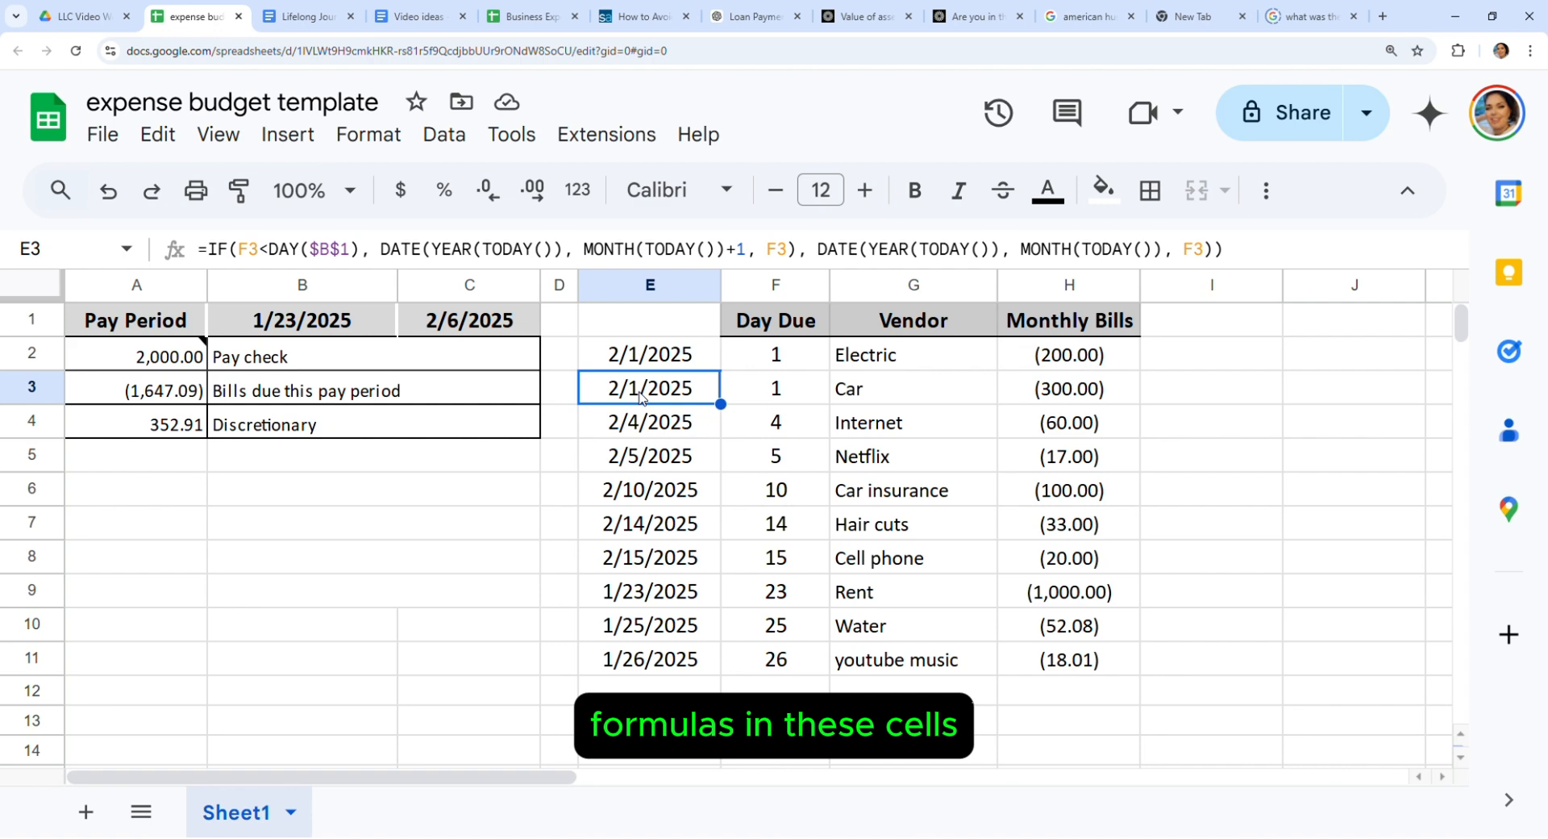
{"action": "left_click", "coordinate": [637, 461]}
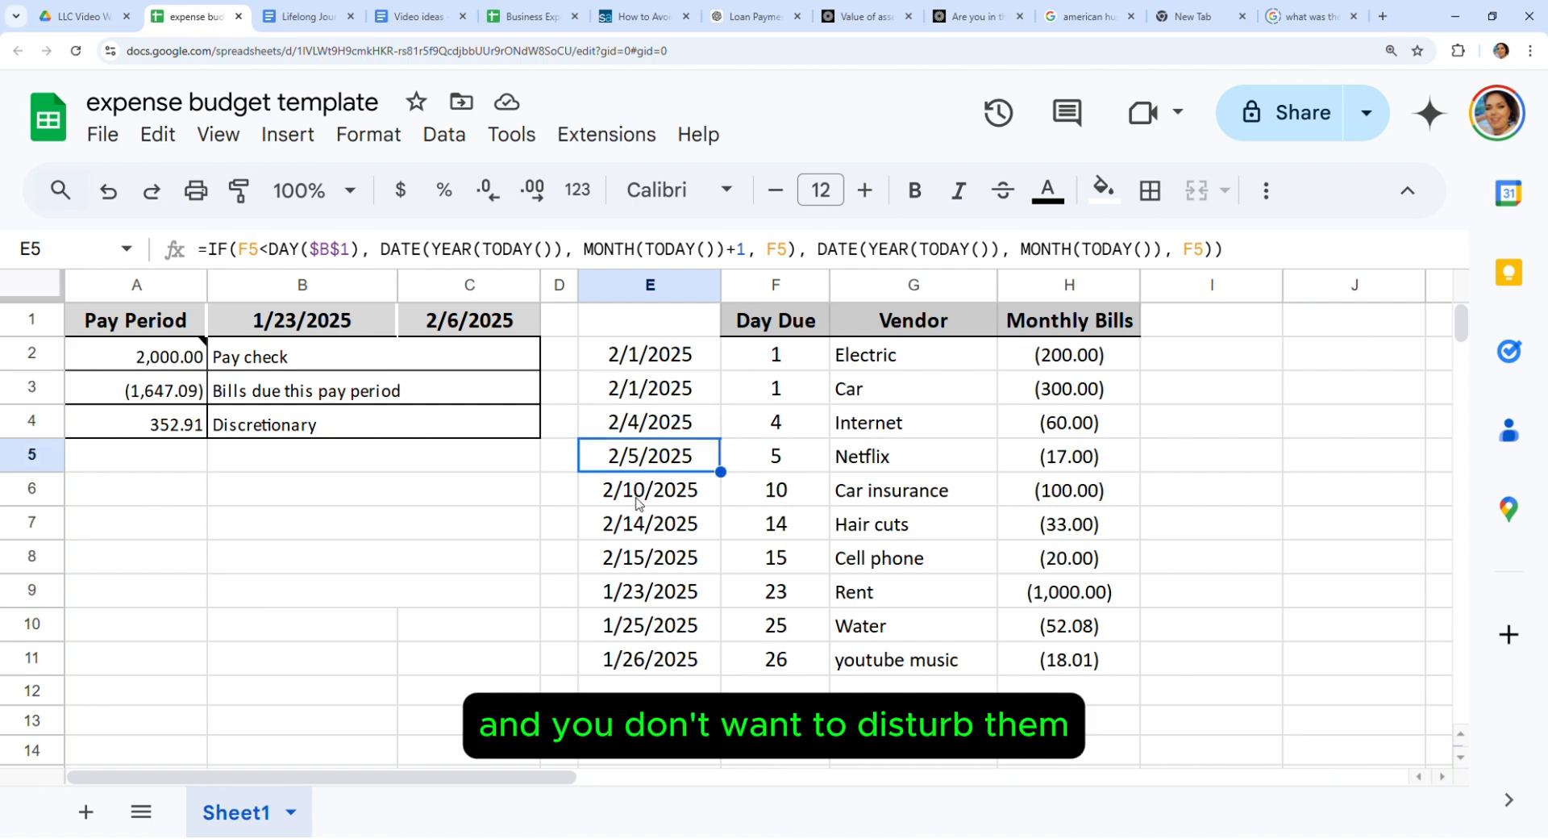
{"action": "left_click", "coordinate": [470, 571]}
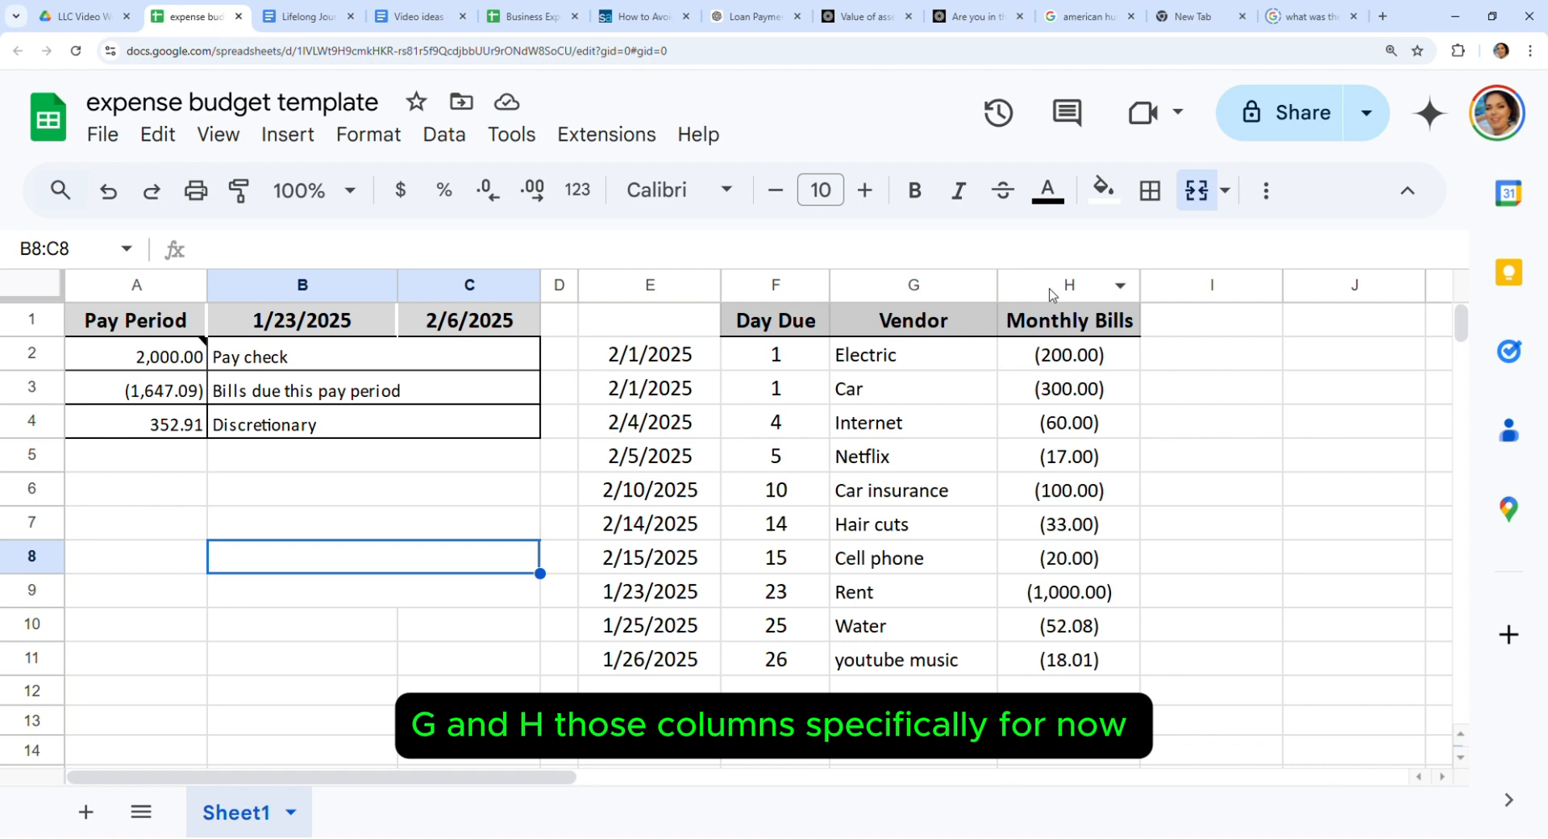
Review the Day Due, Vendor and Monthly Bills columns, matching the Electric, Car and Internet bills to their due days
{"action": "left_click", "coordinate": [738, 323]}
{"action": "left_click", "coordinate": [896, 329]}
{"action": "left_click", "coordinate": [1089, 327]}
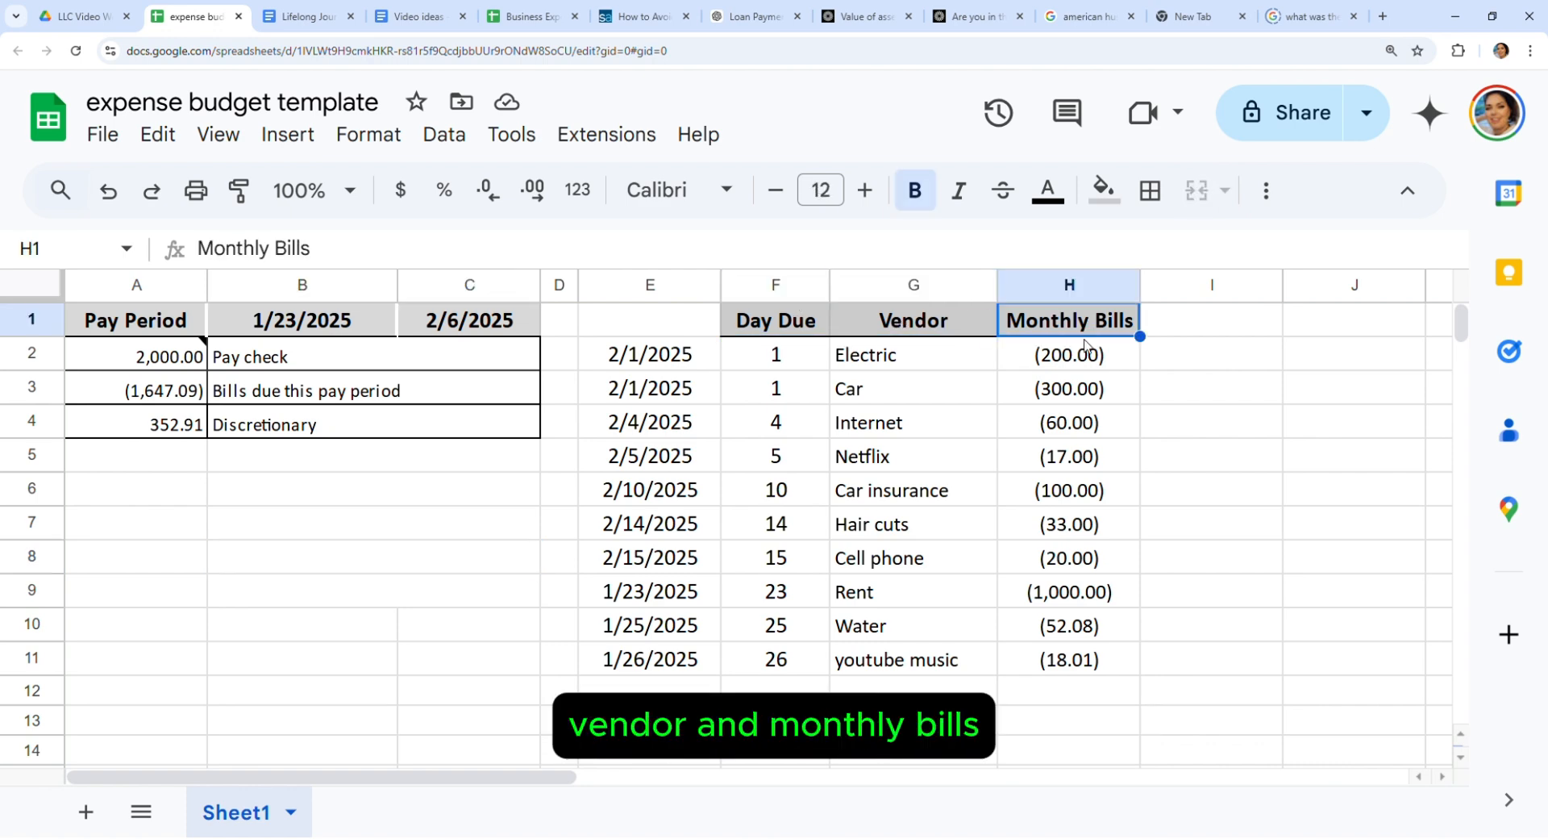
{"action": "left_click", "coordinate": [795, 323]}
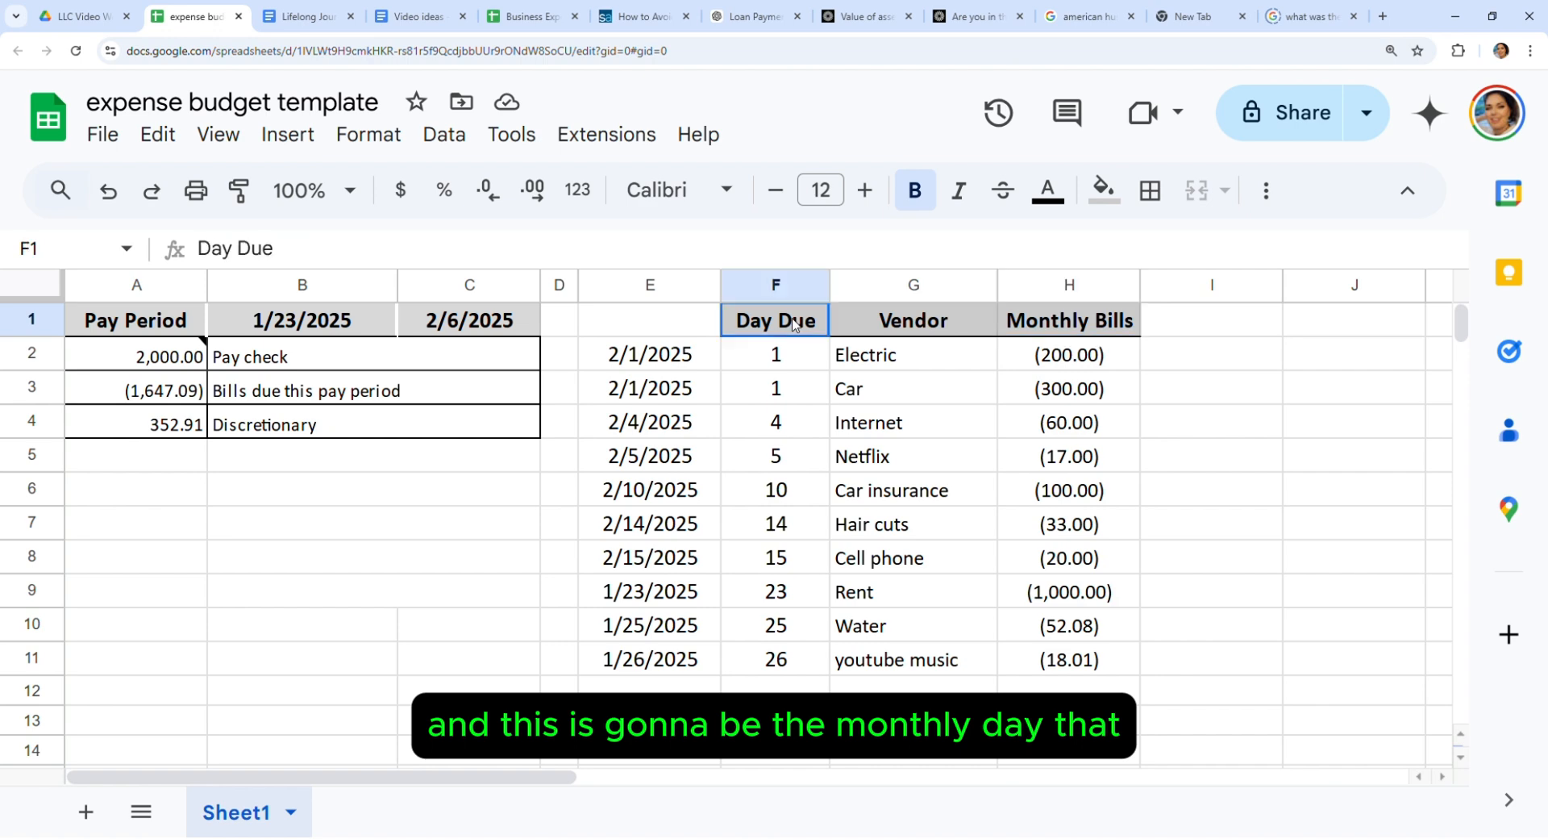
{"action": "left_click", "coordinate": [926, 357]}
{"action": "left_click", "coordinate": [734, 348]}
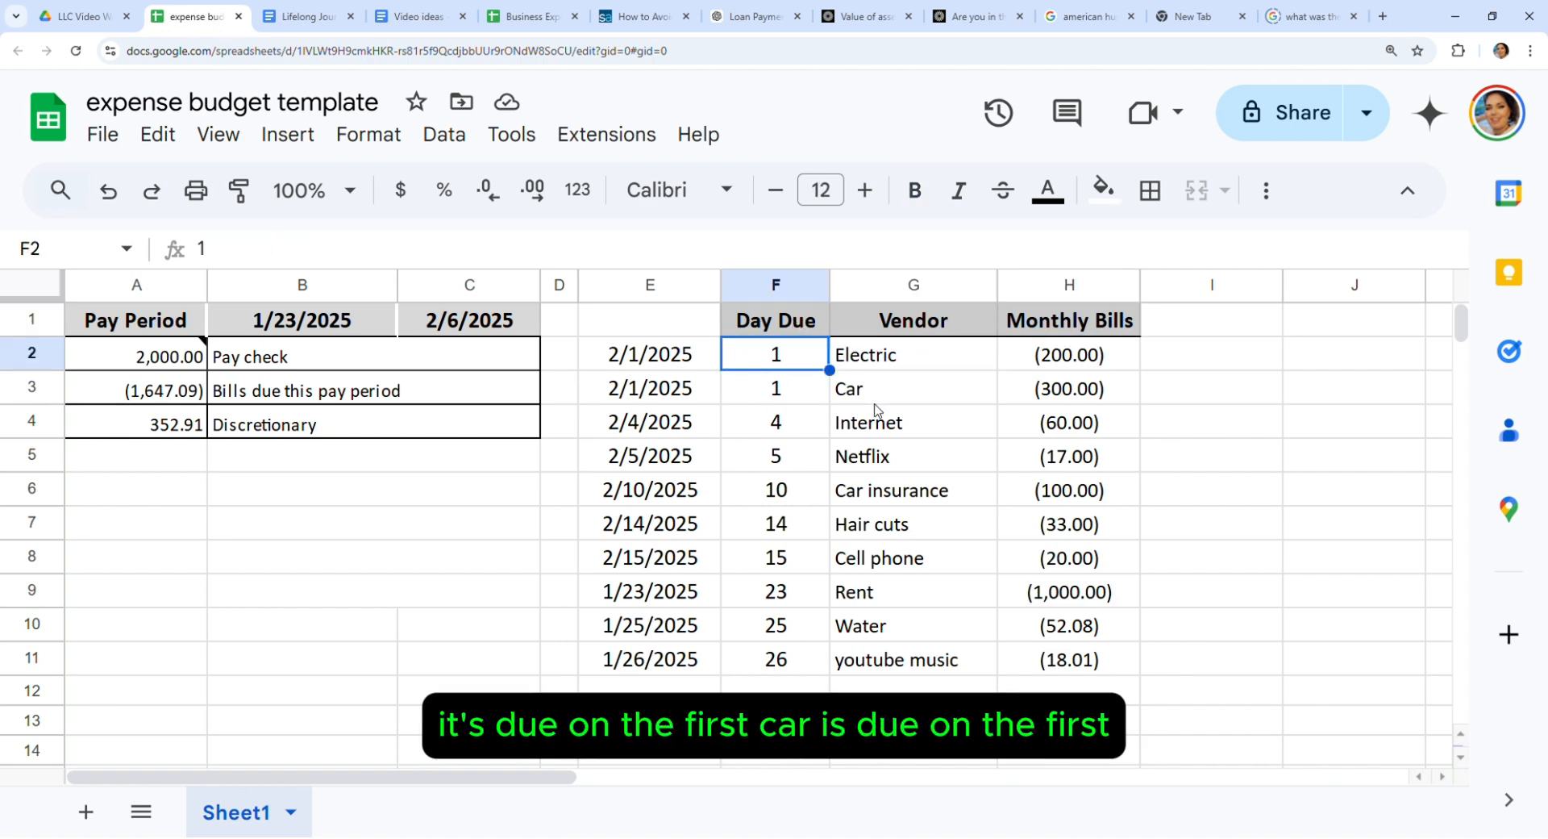
{"action": "left_click", "coordinate": [890, 388]}
{"action": "left_click", "coordinate": [813, 388]}
{"action": "left_click", "coordinate": [835, 417]}
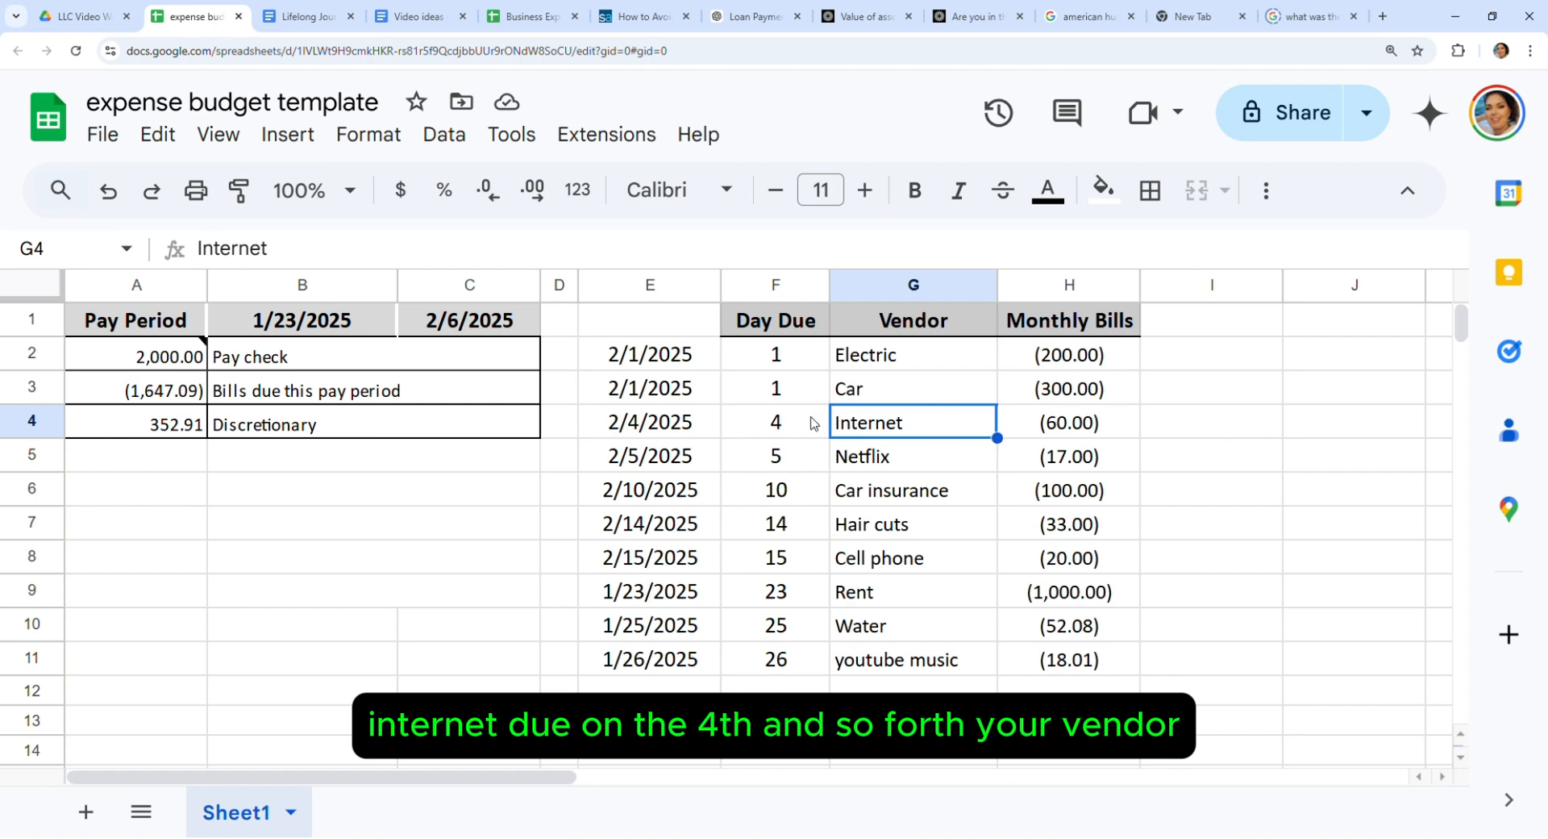
{"action": "left_click", "coordinate": [818, 424]}
{"action": "left_click", "coordinate": [890, 326]}
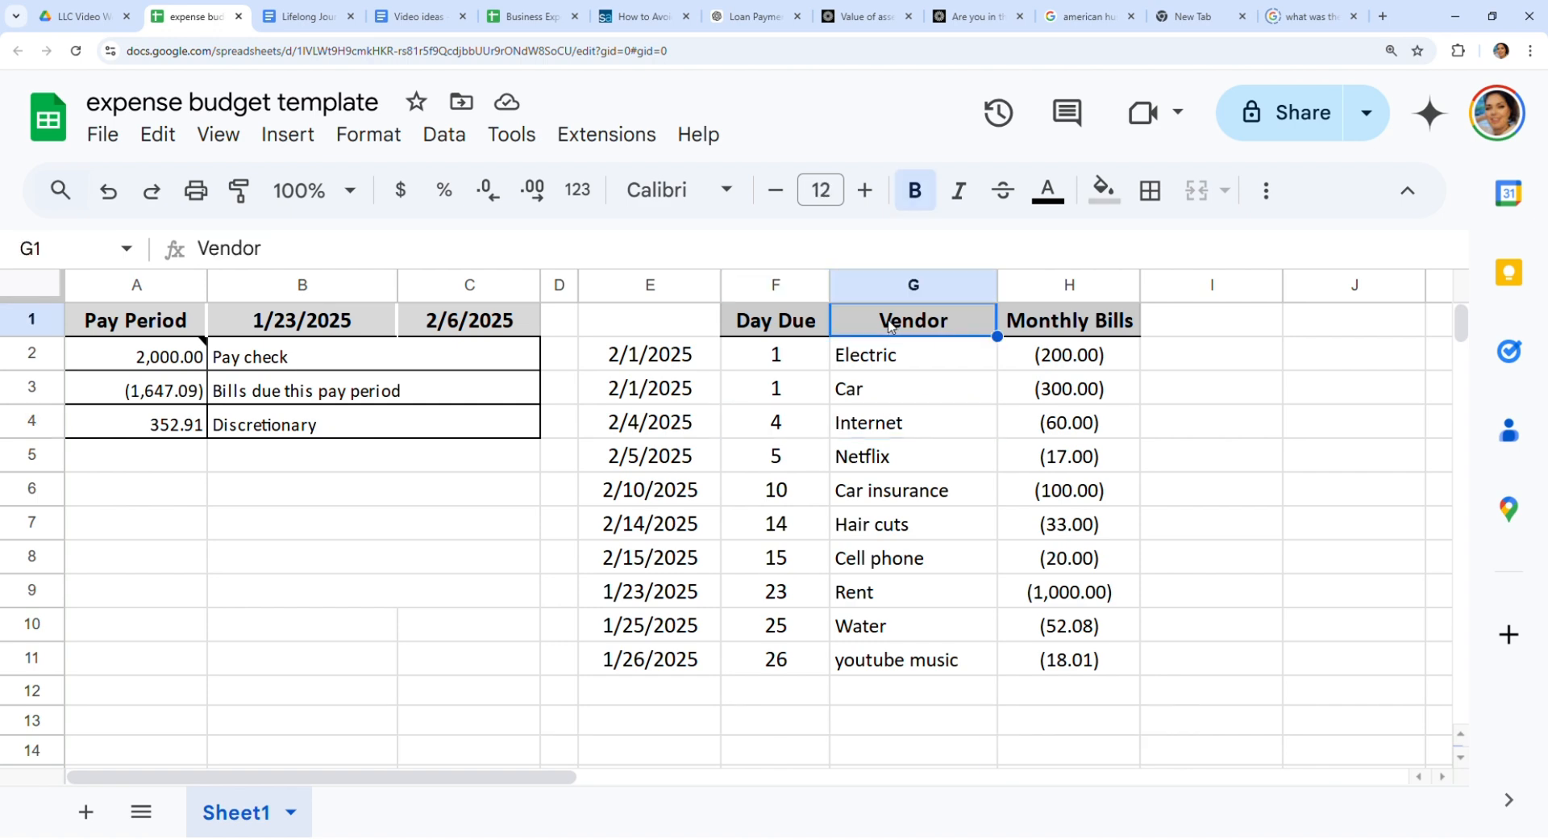
{"action": "left_click", "coordinate": [883, 366]}
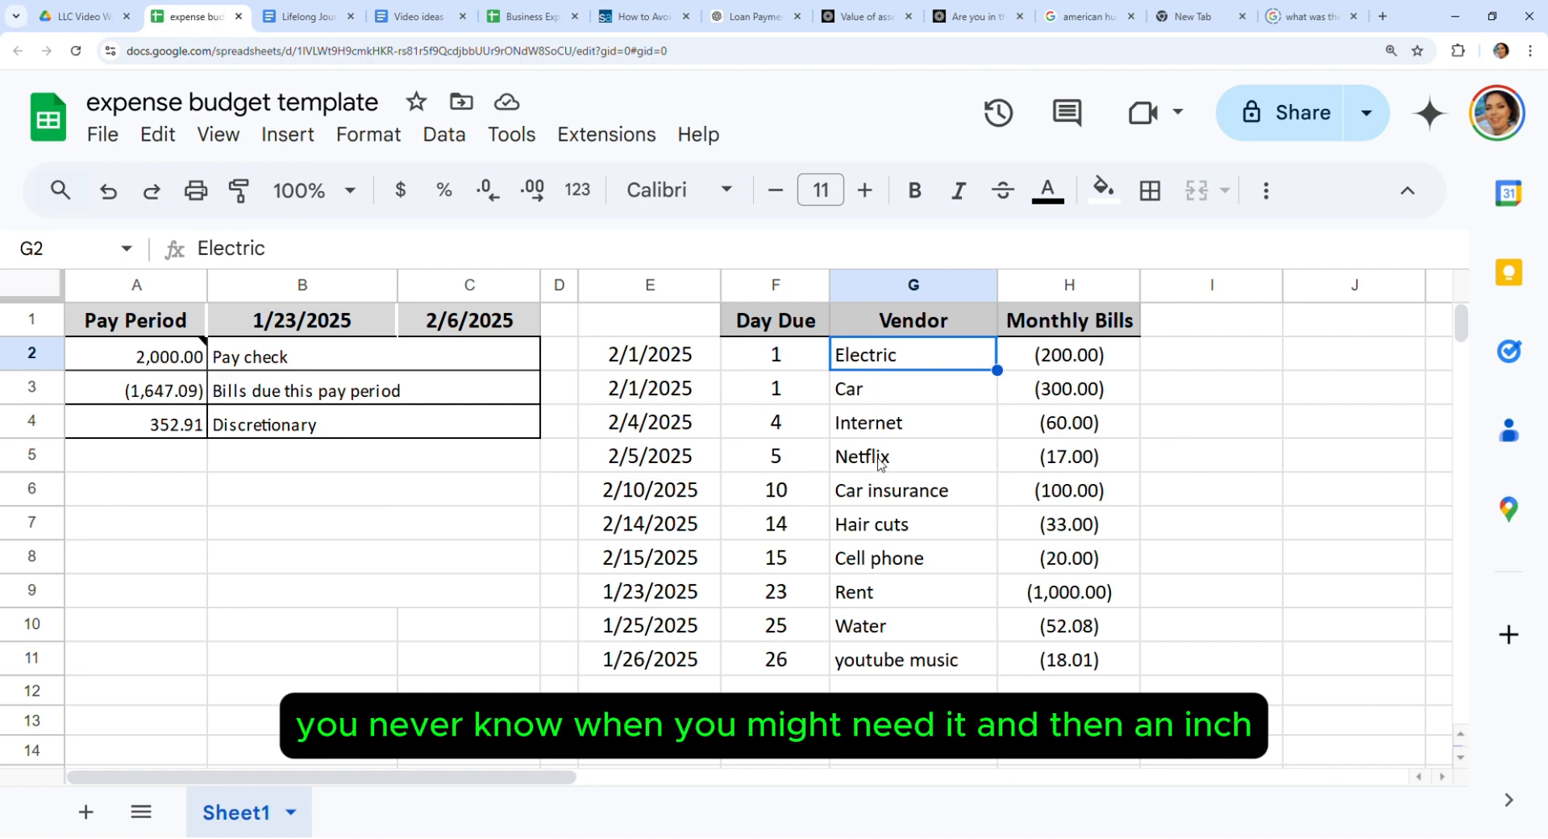
Check which number format is applied to the Monthly Bills amounts in H2:H11
{"action": "left_click", "coordinate": [1072, 330]}
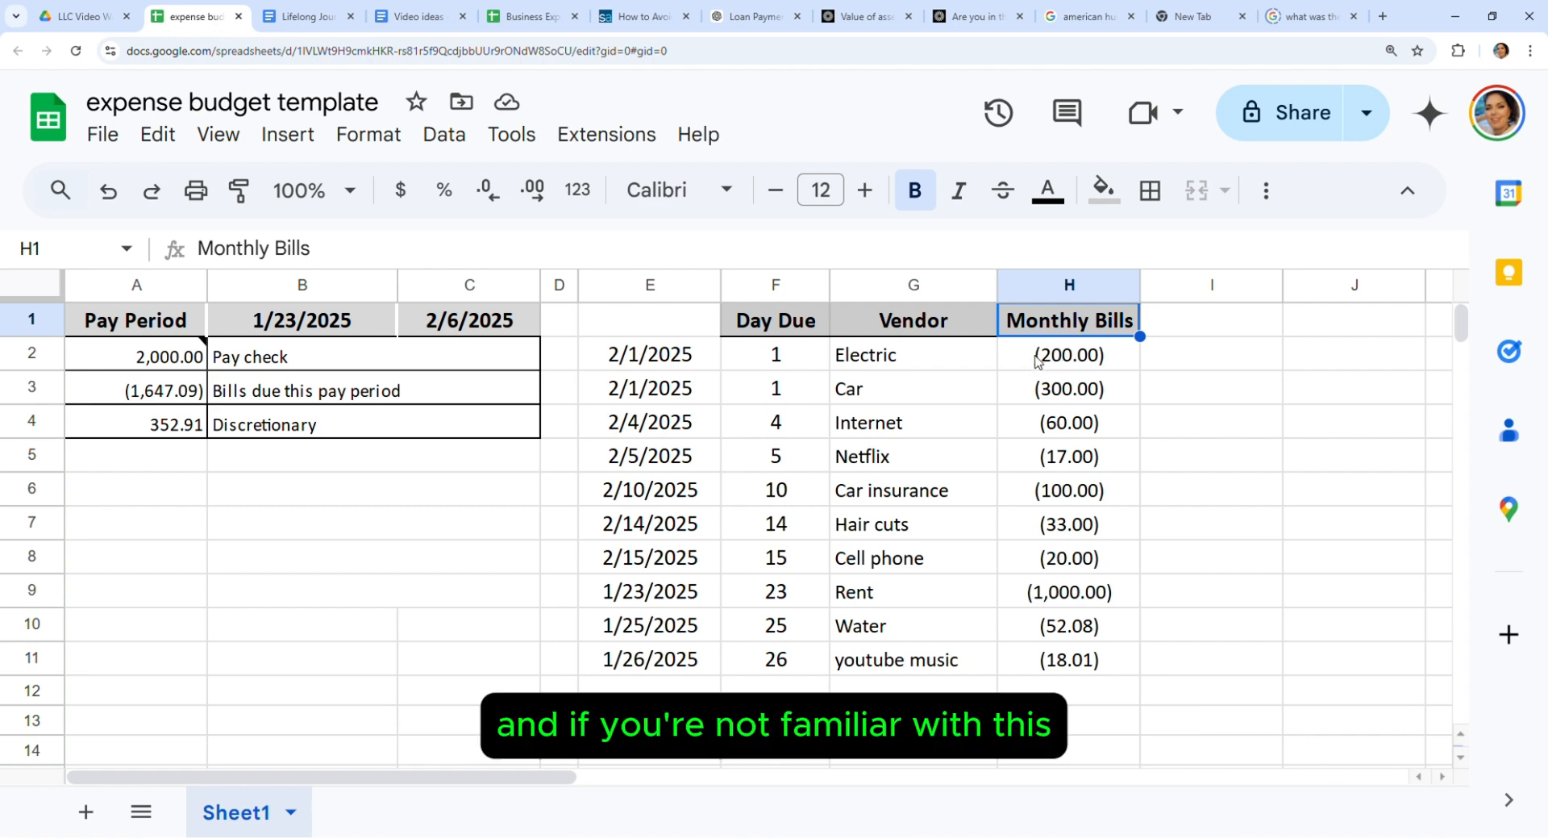
{"action": "left_click_drag", "start_coordinate": [1009, 364], "coordinate": [1050, 655]}
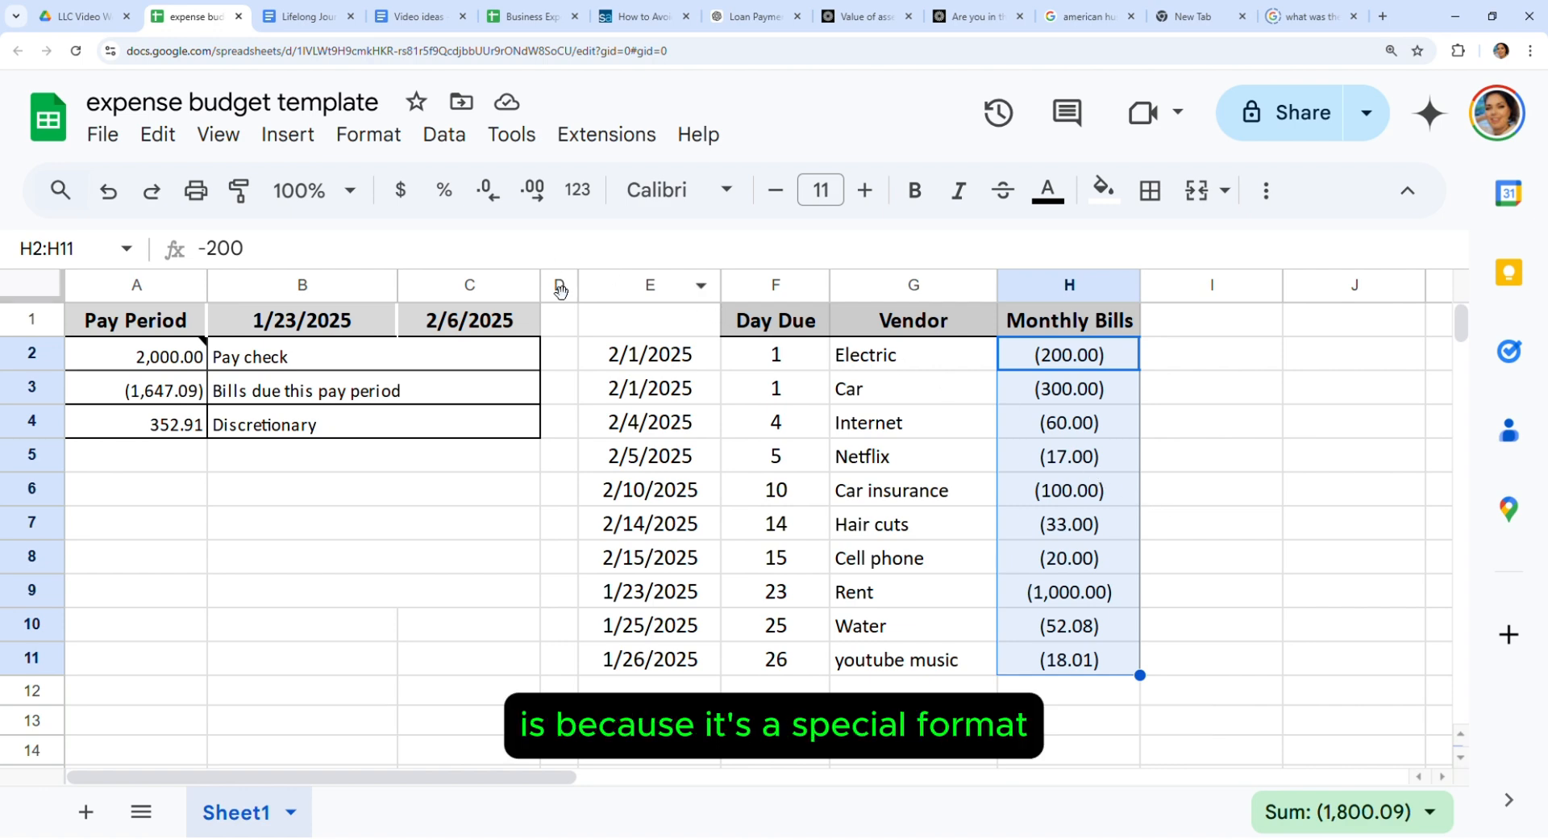
{"action": "left_click", "coordinate": [374, 143]}
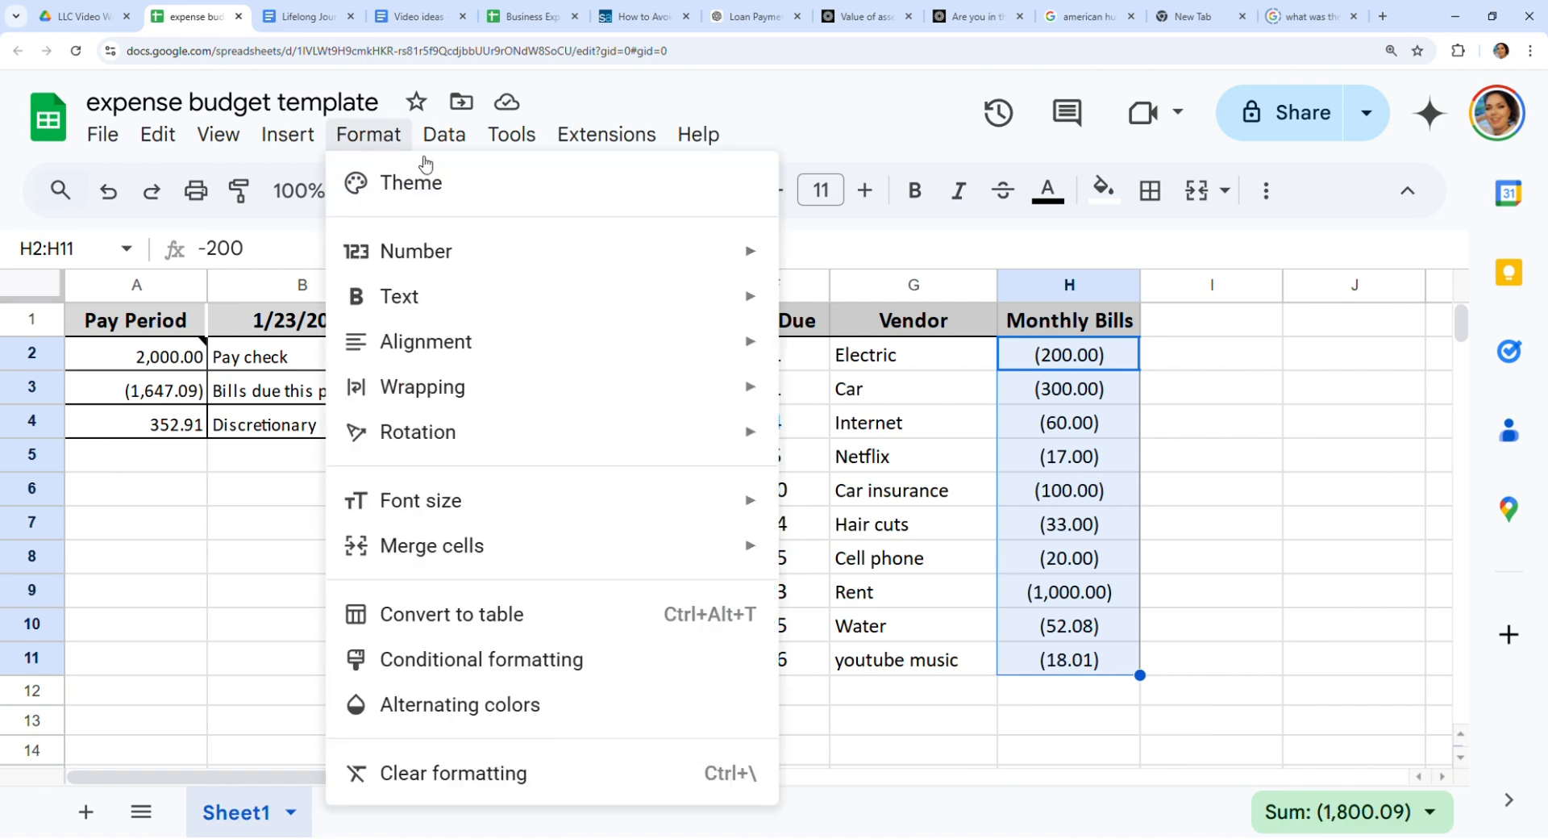
{"action": "mouse_move", "coordinate": [526, 266]}
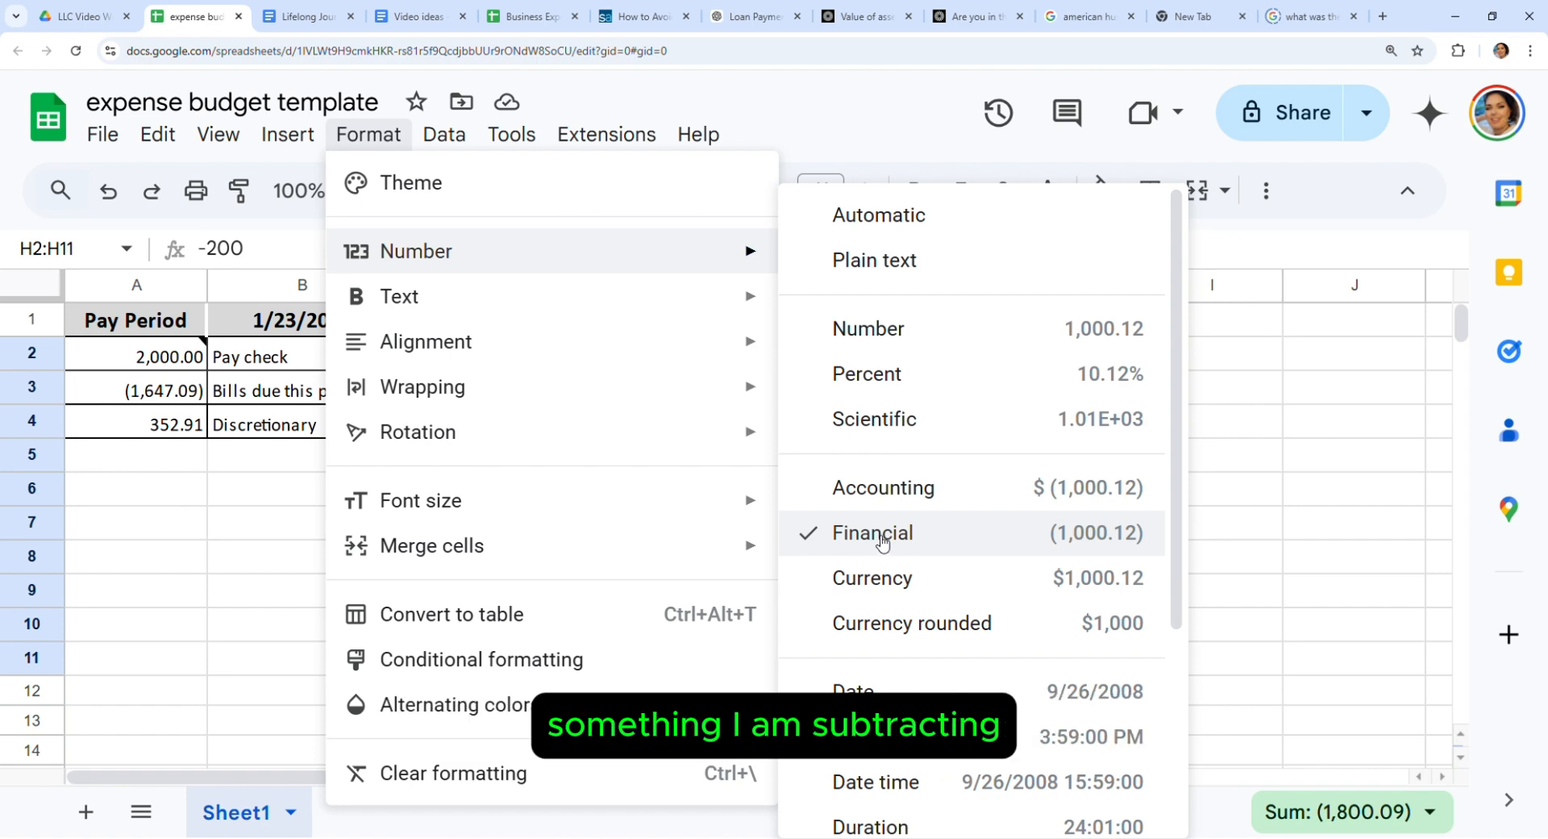
{"action": "left_click", "coordinate": [1214, 492]}
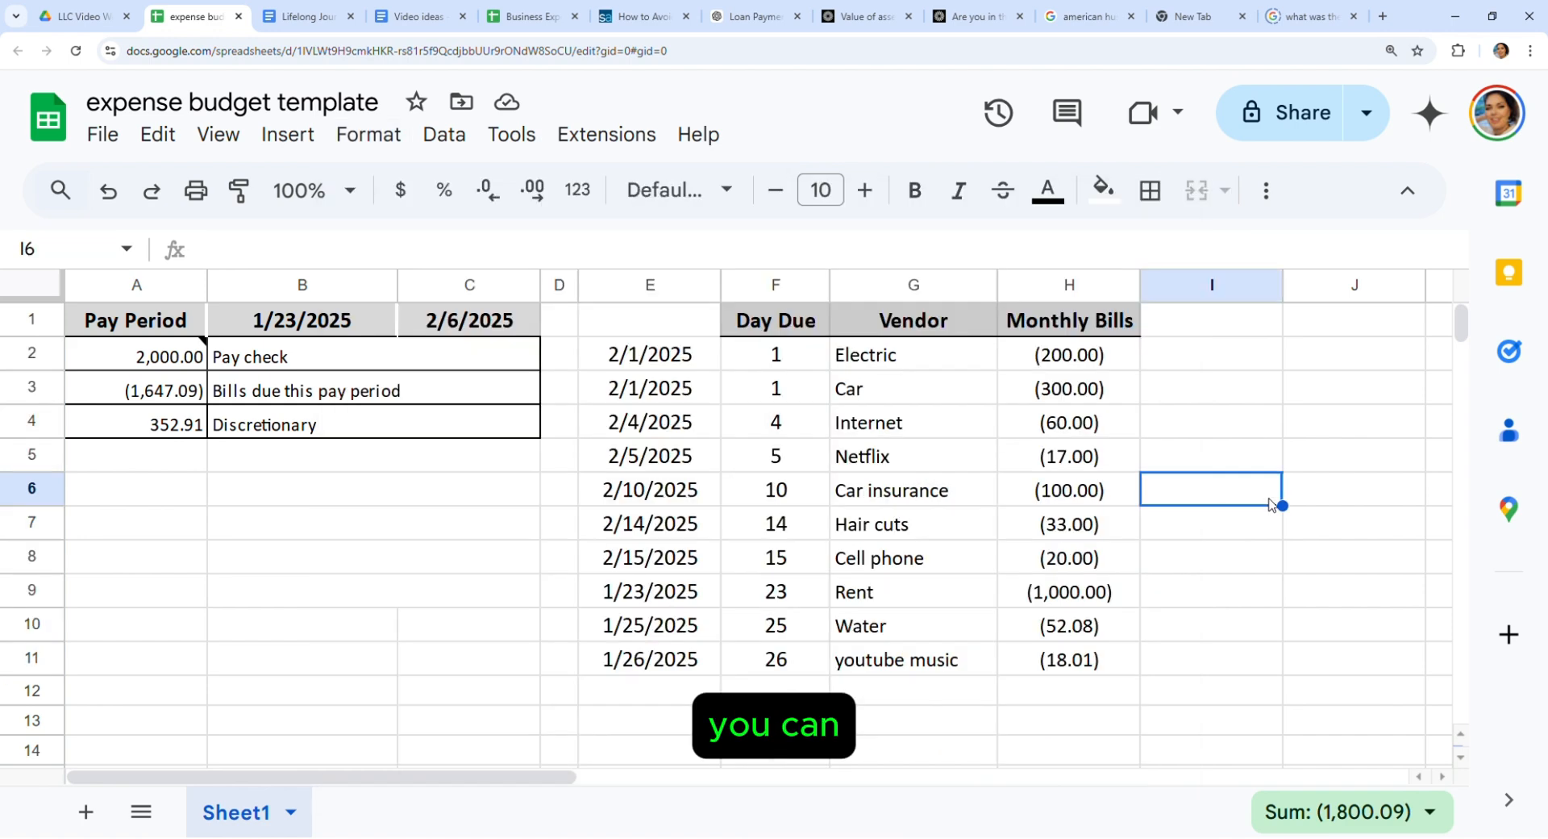
Enter the first three bills as positive amounts 200, 300 and 60 in cells I2 through I4
{"action": "left_click", "coordinate": [1053, 364]}
{"action": "left_click", "coordinate": [1175, 360]}
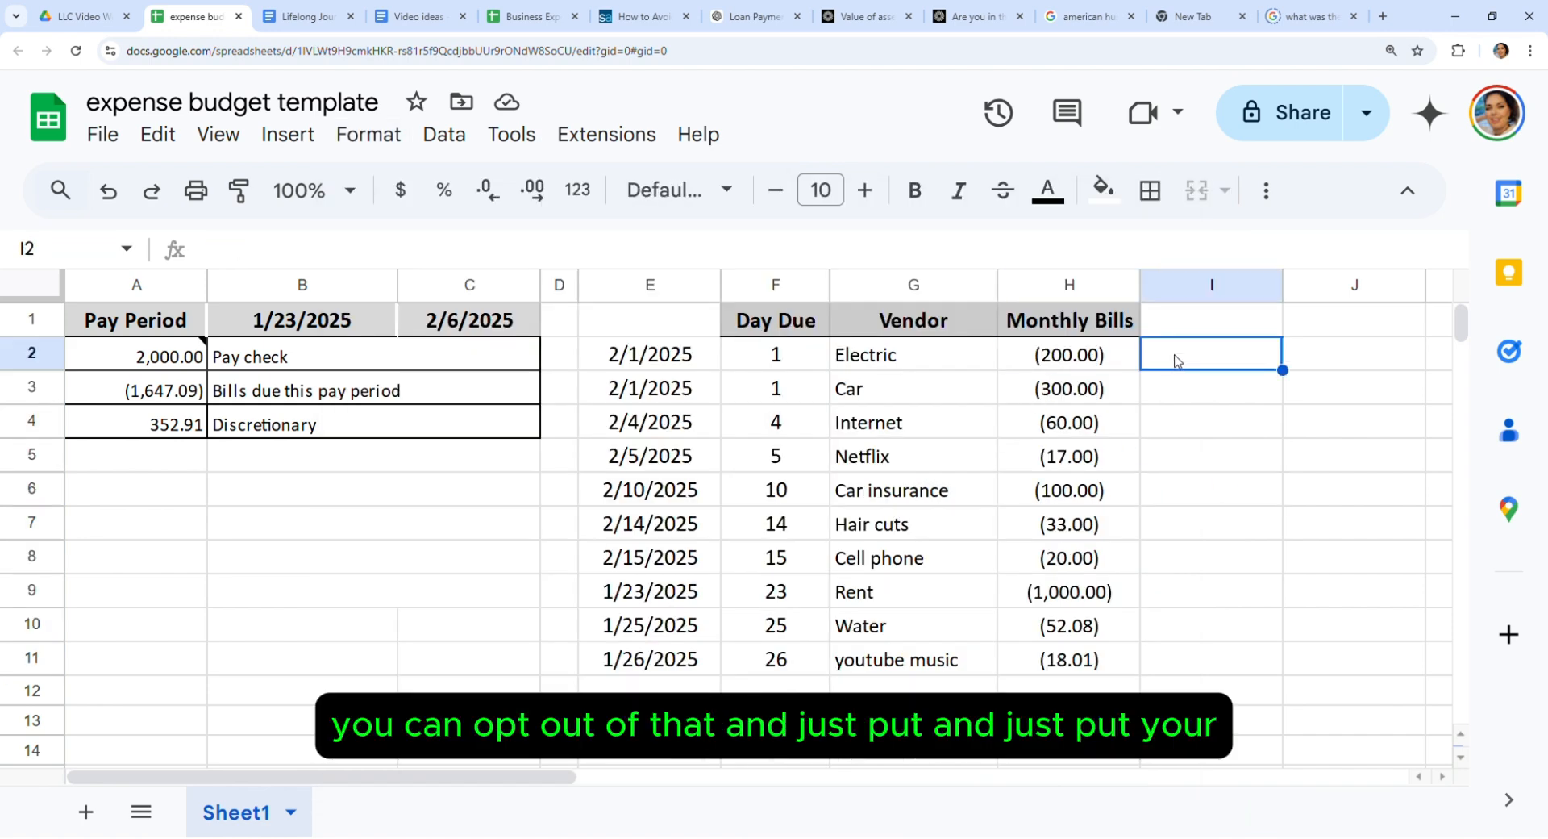
{"action": "type", "text": "200"}
{"action": "left_click", "coordinate": [1188, 395]}
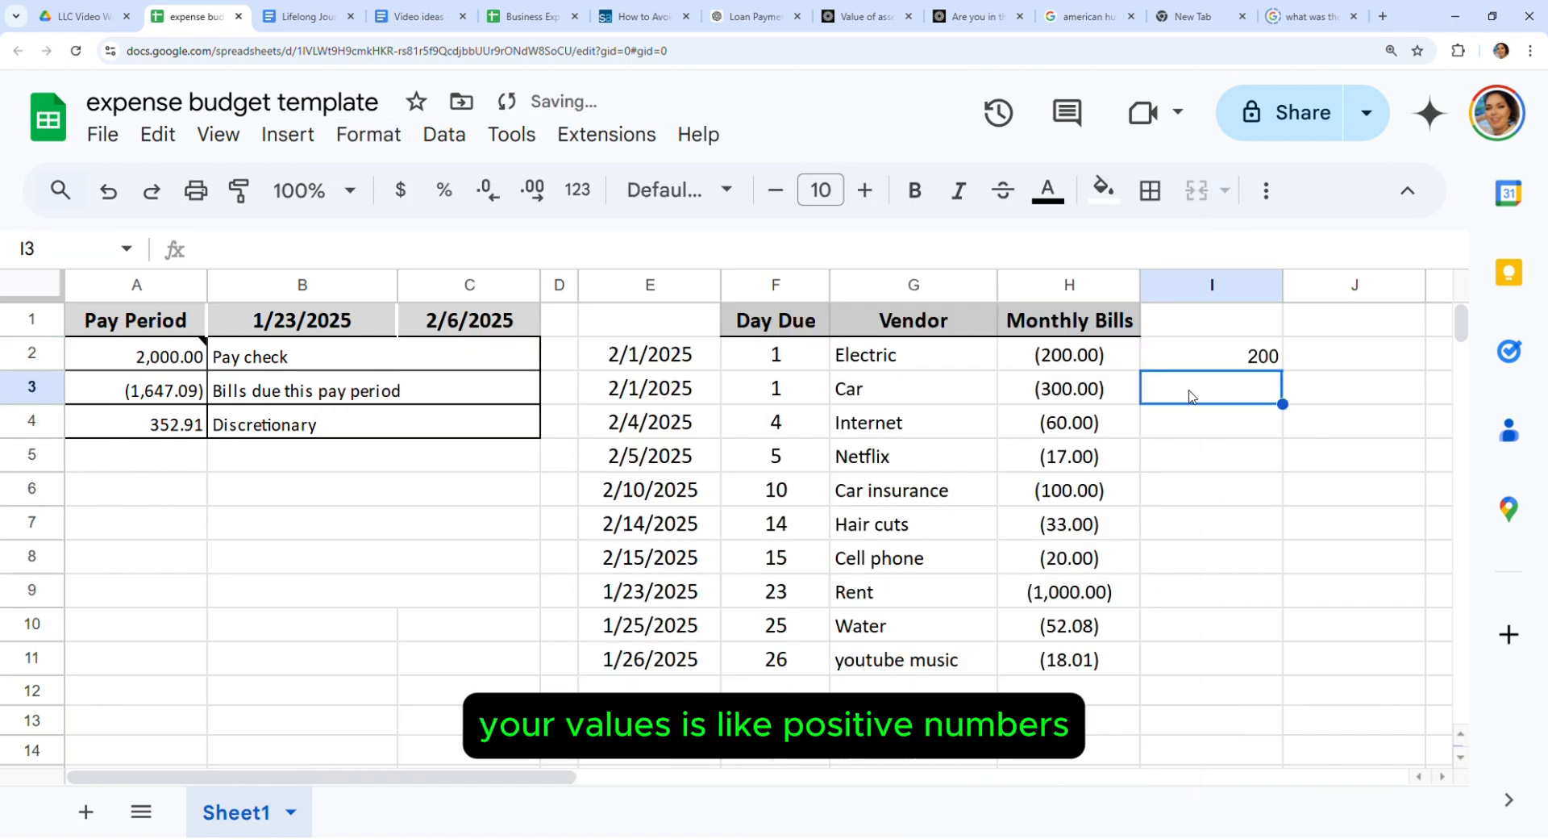
{"action": "type", "text": "300"}
{"action": "left_click", "coordinate": [1182, 428]}
{"action": "type", "text": "60"}
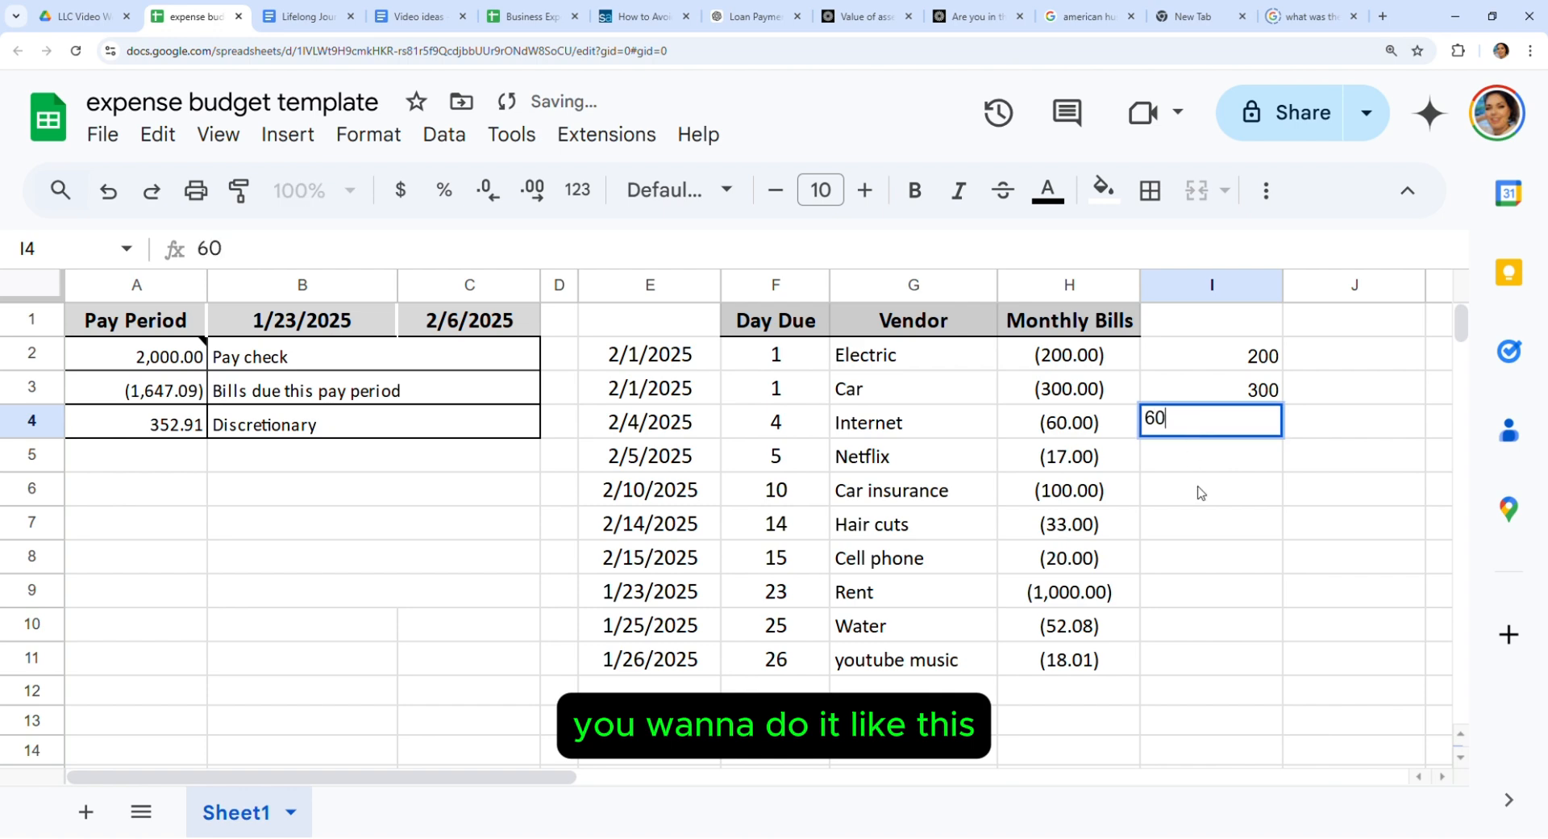
{"action": "left_click", "coordinate": [1201, 520]}
Clear the sample positive amounts from cells I2 through I4
{"action": "left_click_drag", "start_coordinate": [1182, 365], "coordinate": [1168, 419]}
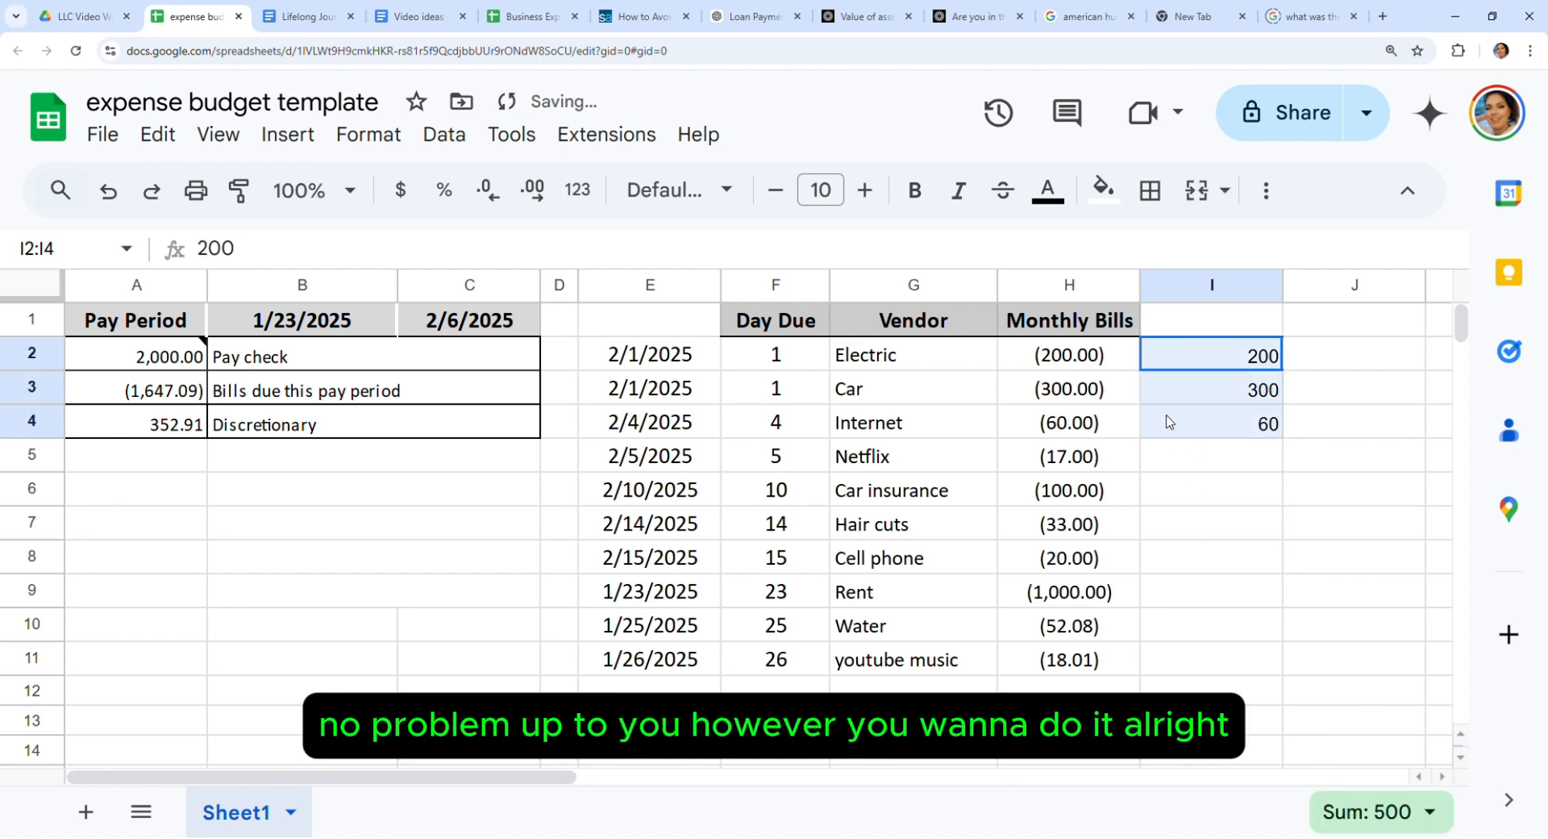
{"action": "key", "text": "Delete"}
{"action": "left_click", "coordinate": [1208, 539]}
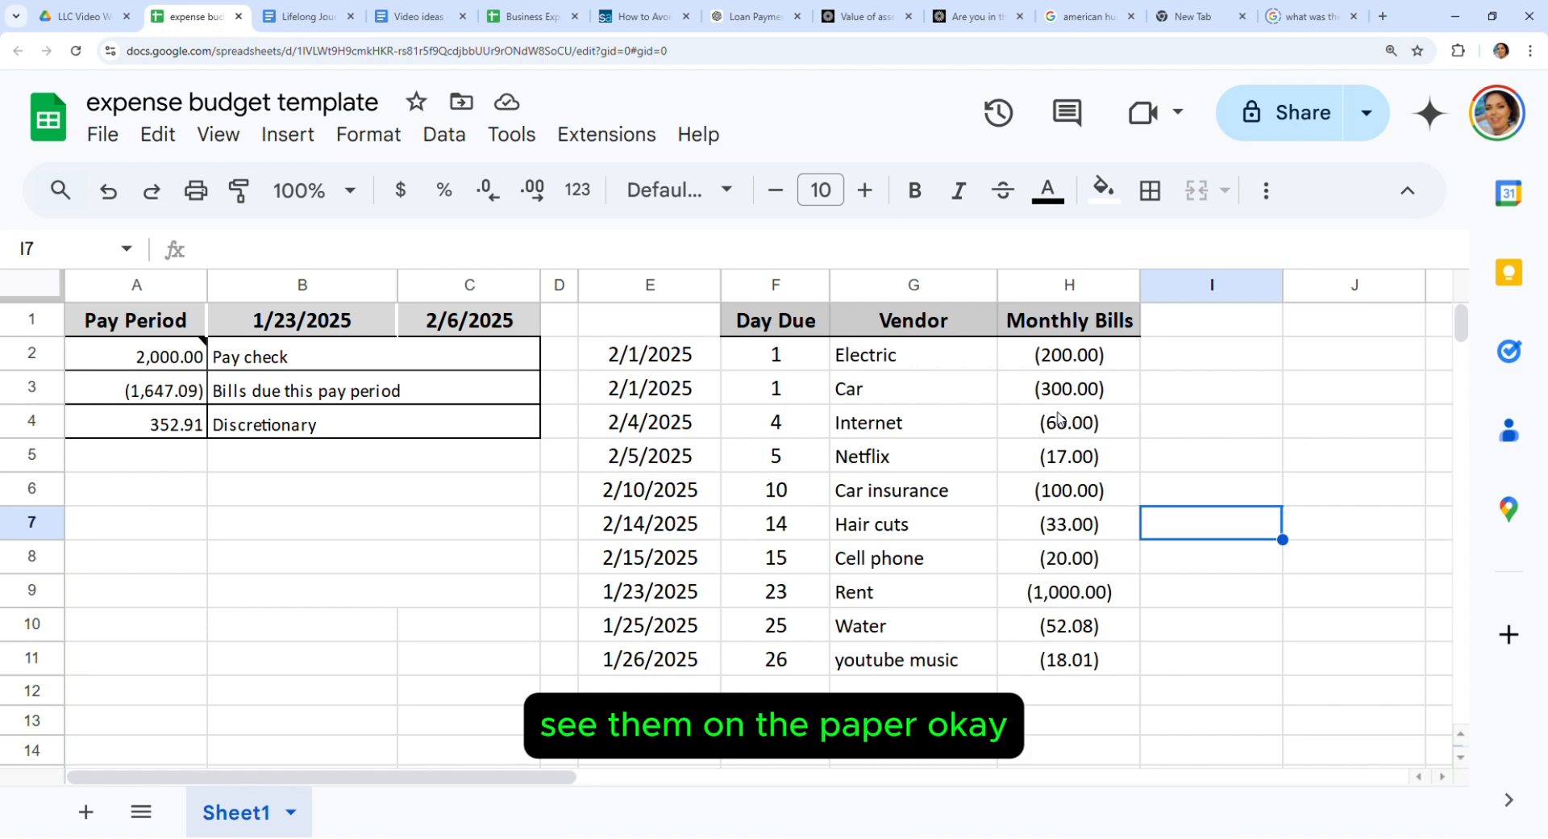
Review the bill entry range F2:H11 covering due days, vendors and monthly amounts
{"action": "left_click", "coordinate": [1079, 363]}
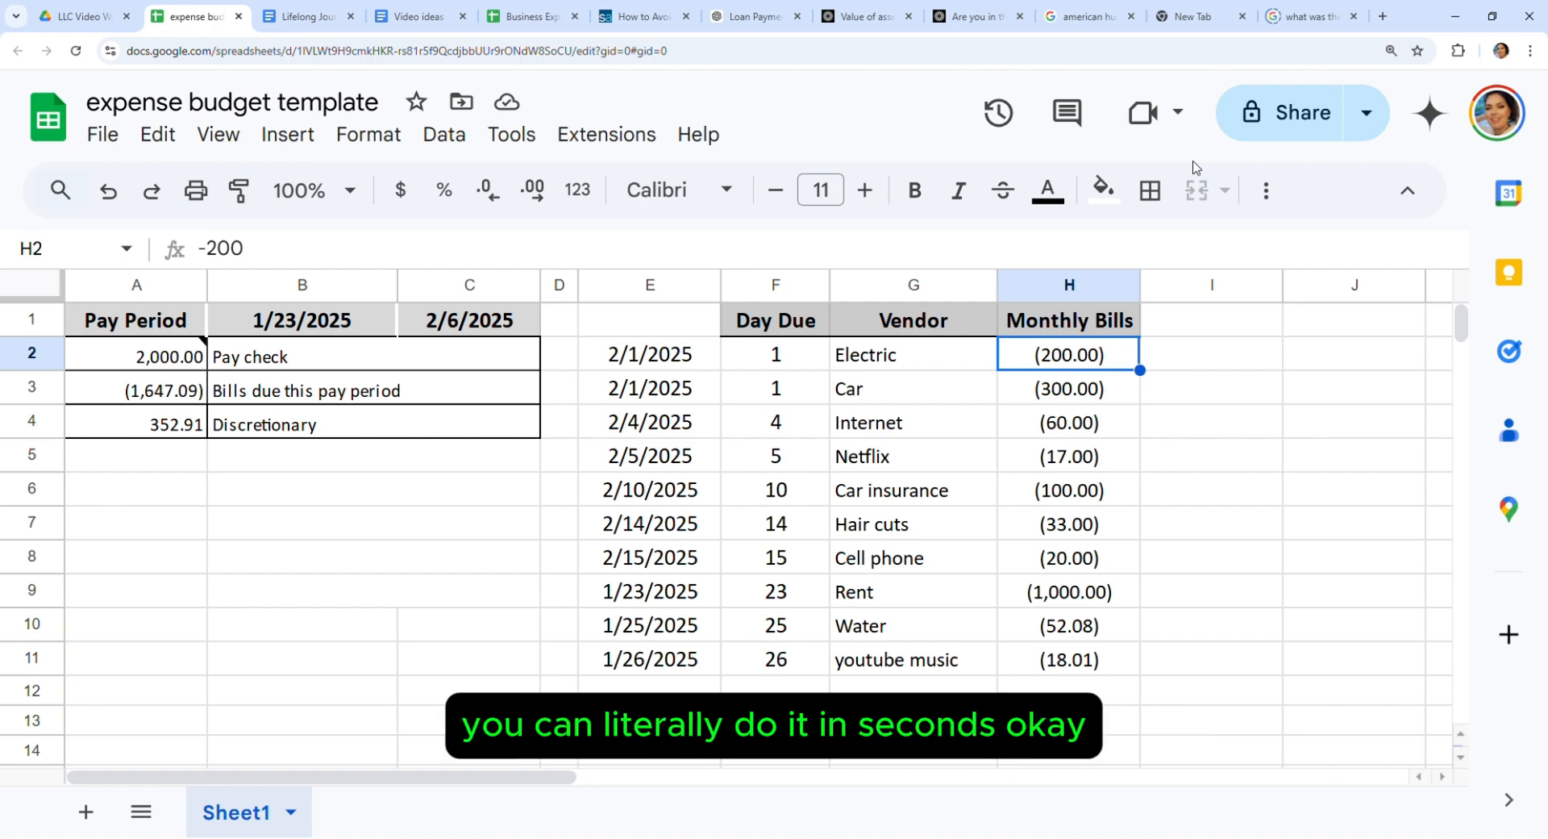
{"action": "left_click_drag", "start_coordinate": [776, 355], "coordinate": [1069, 659]}
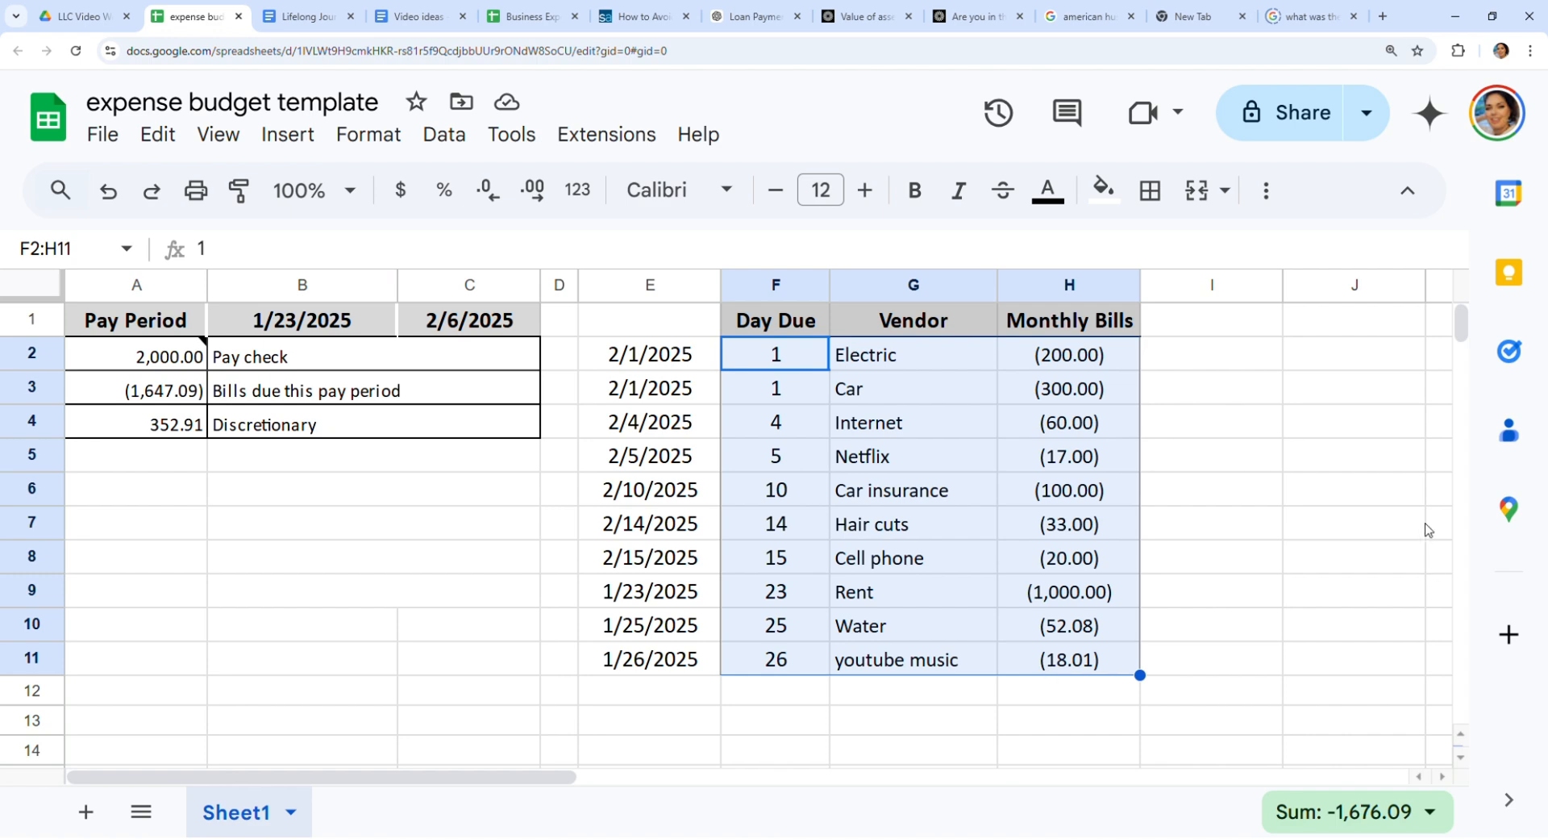
{"action": "left_click", "coordinate": [1363, 529]}
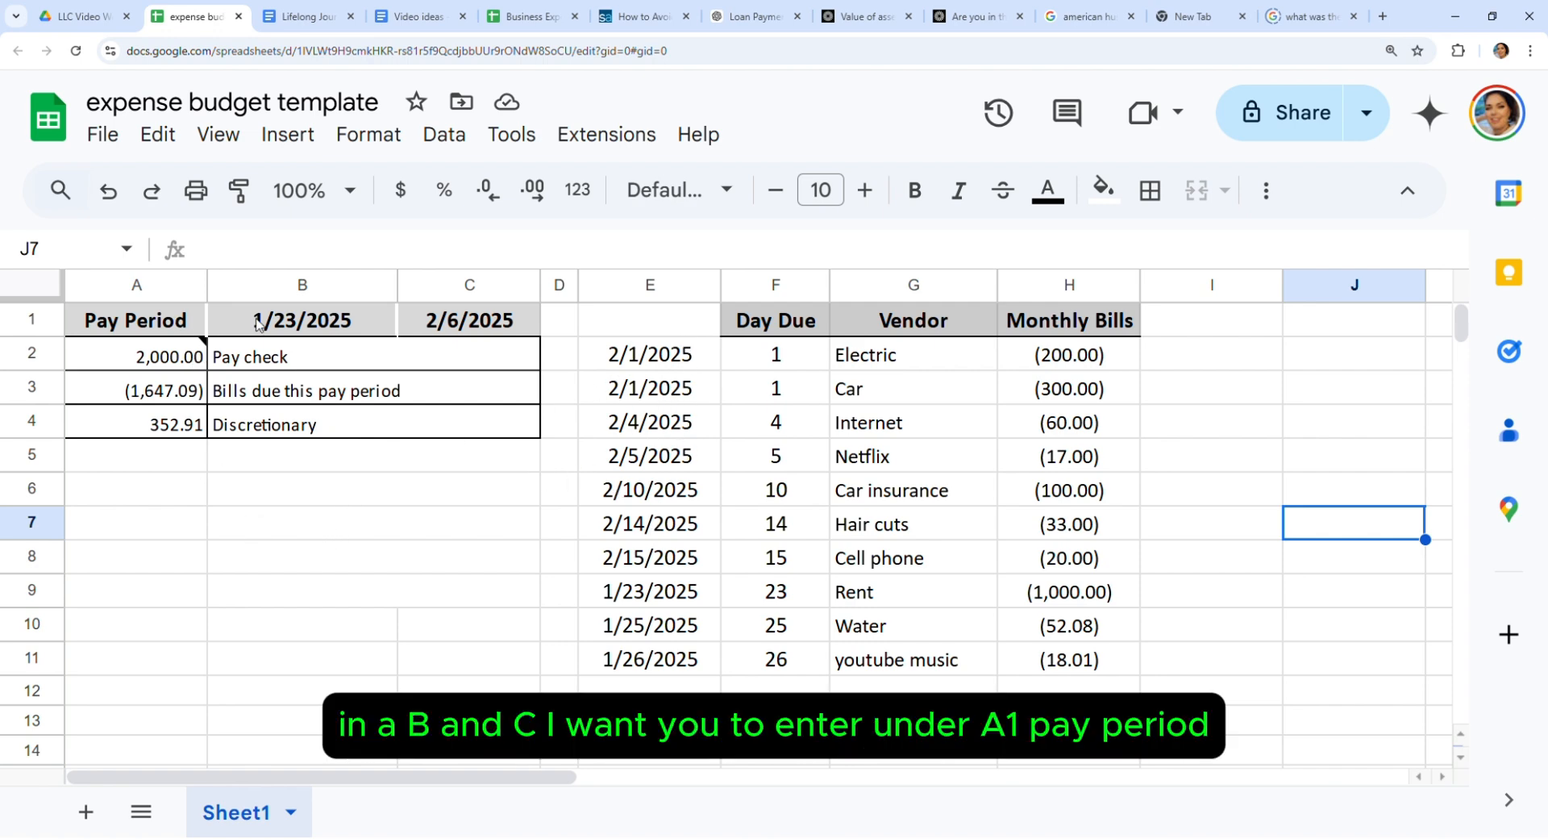
Inspect the Pay Period label in A1 and the DATE formulas for the period's start in B1 and end in C1
{"action": "left_click", "coordinate": [115, 334]}
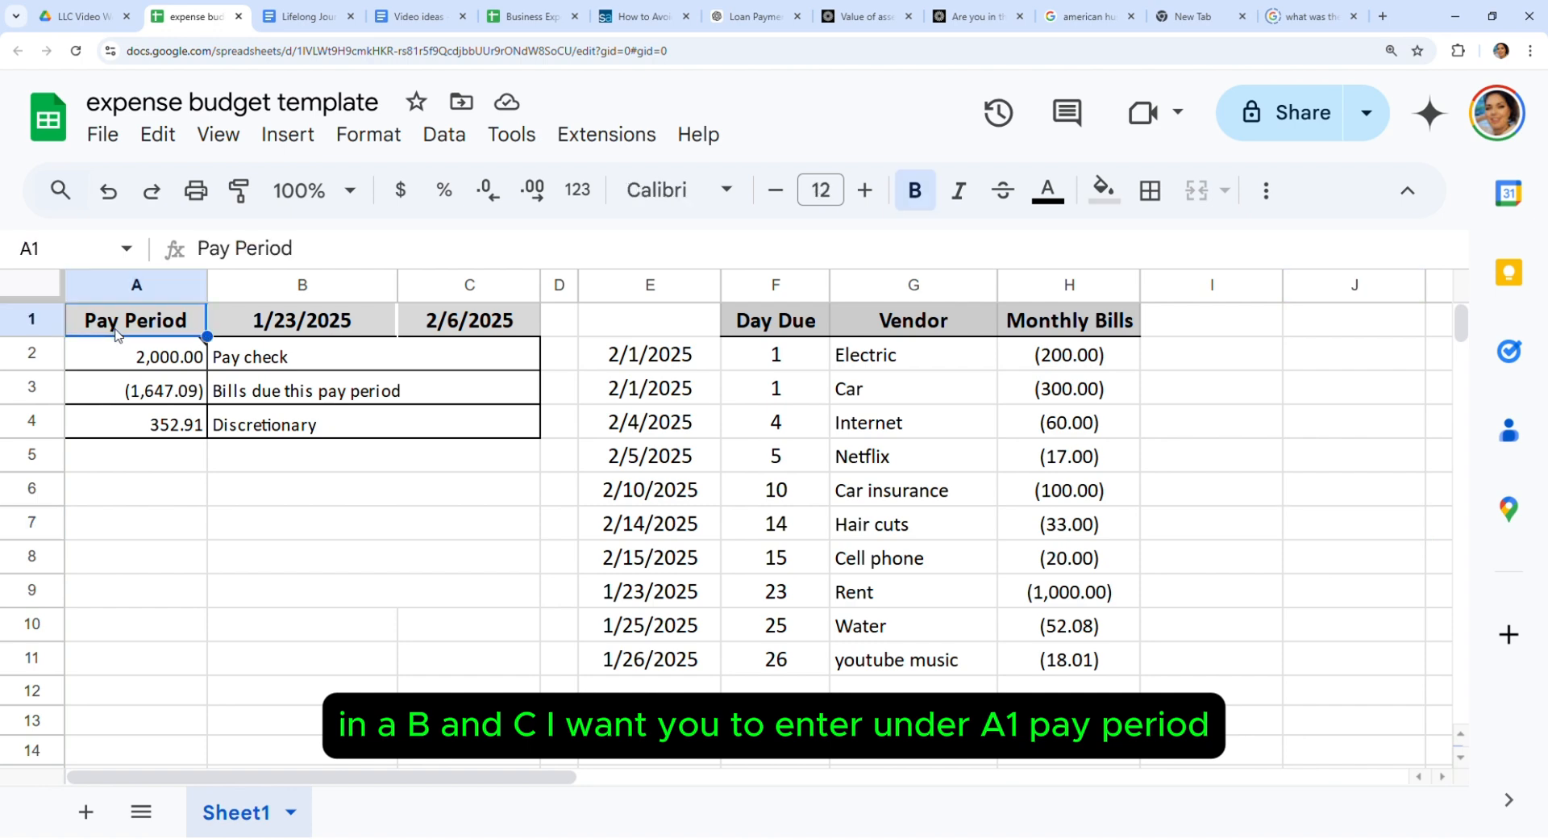
{"action": "left_click", "coordinate": [320, 324]}
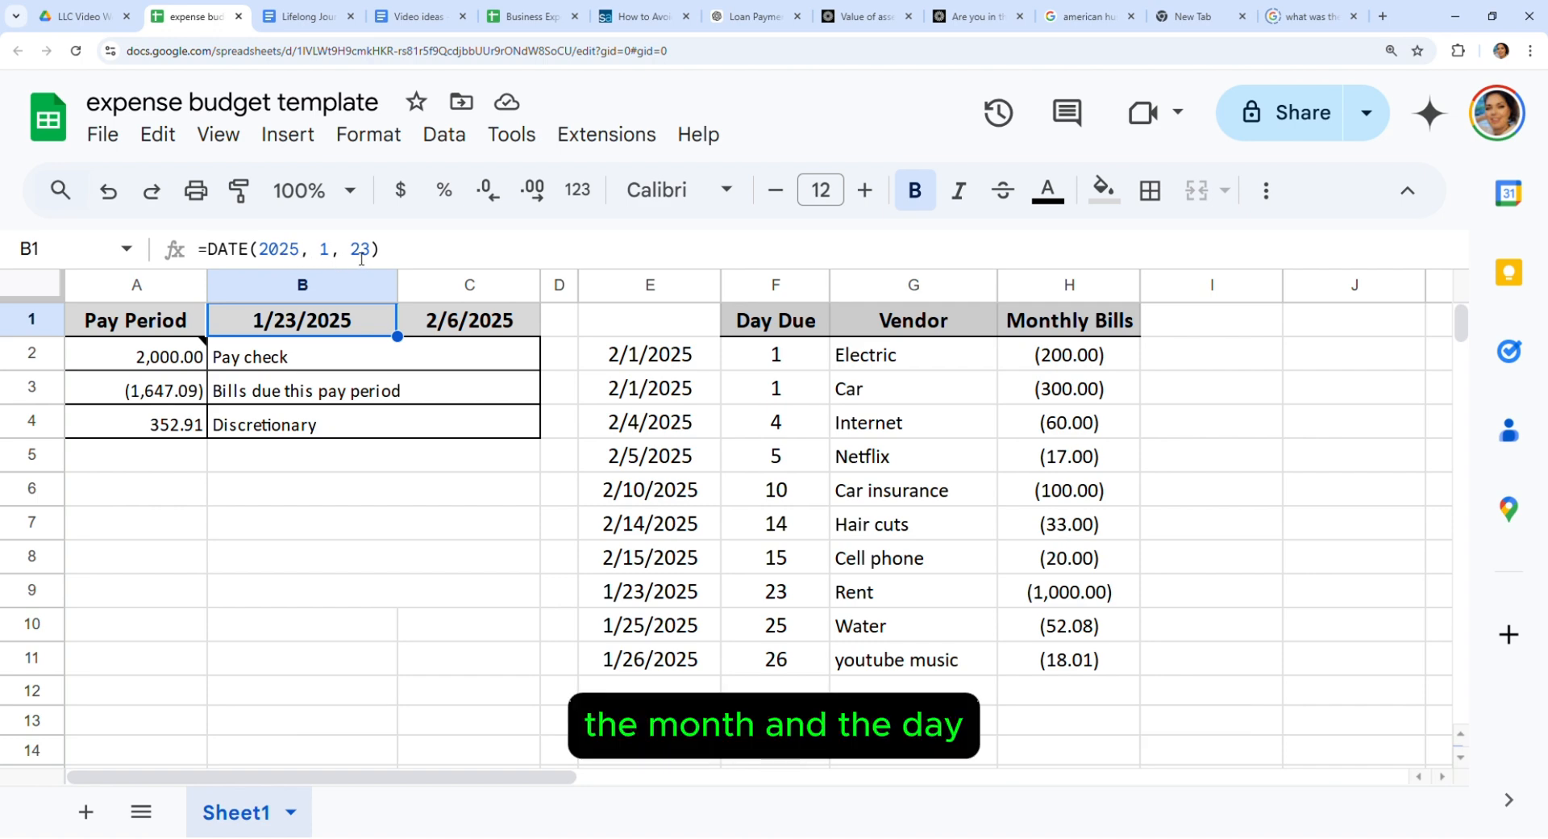
{"action": "left_click", "coordinate": [457, 327]}
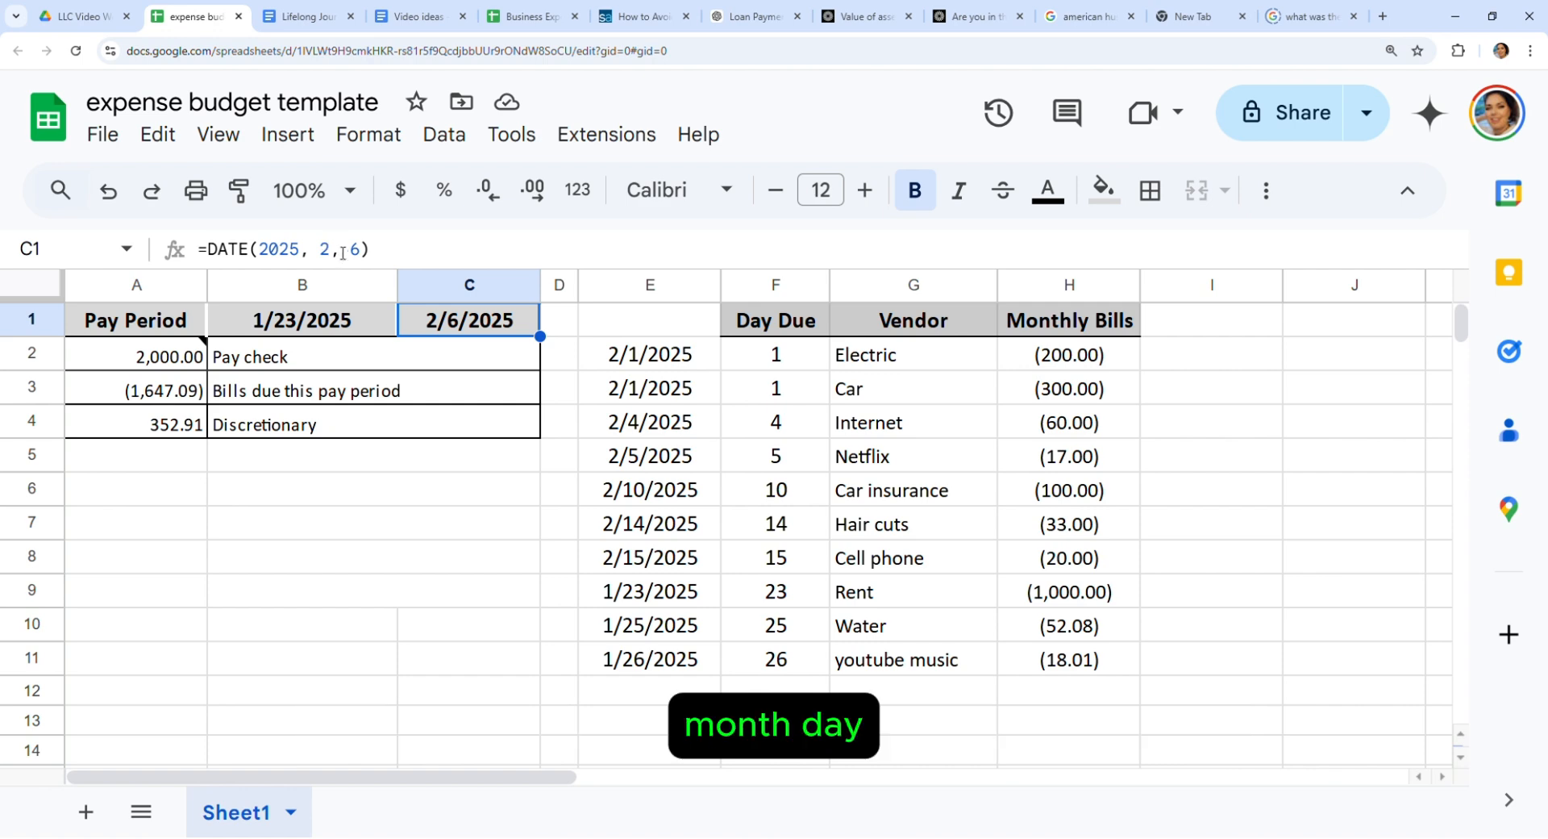
{"action": "left_click", "coordinate": [186, 316]}
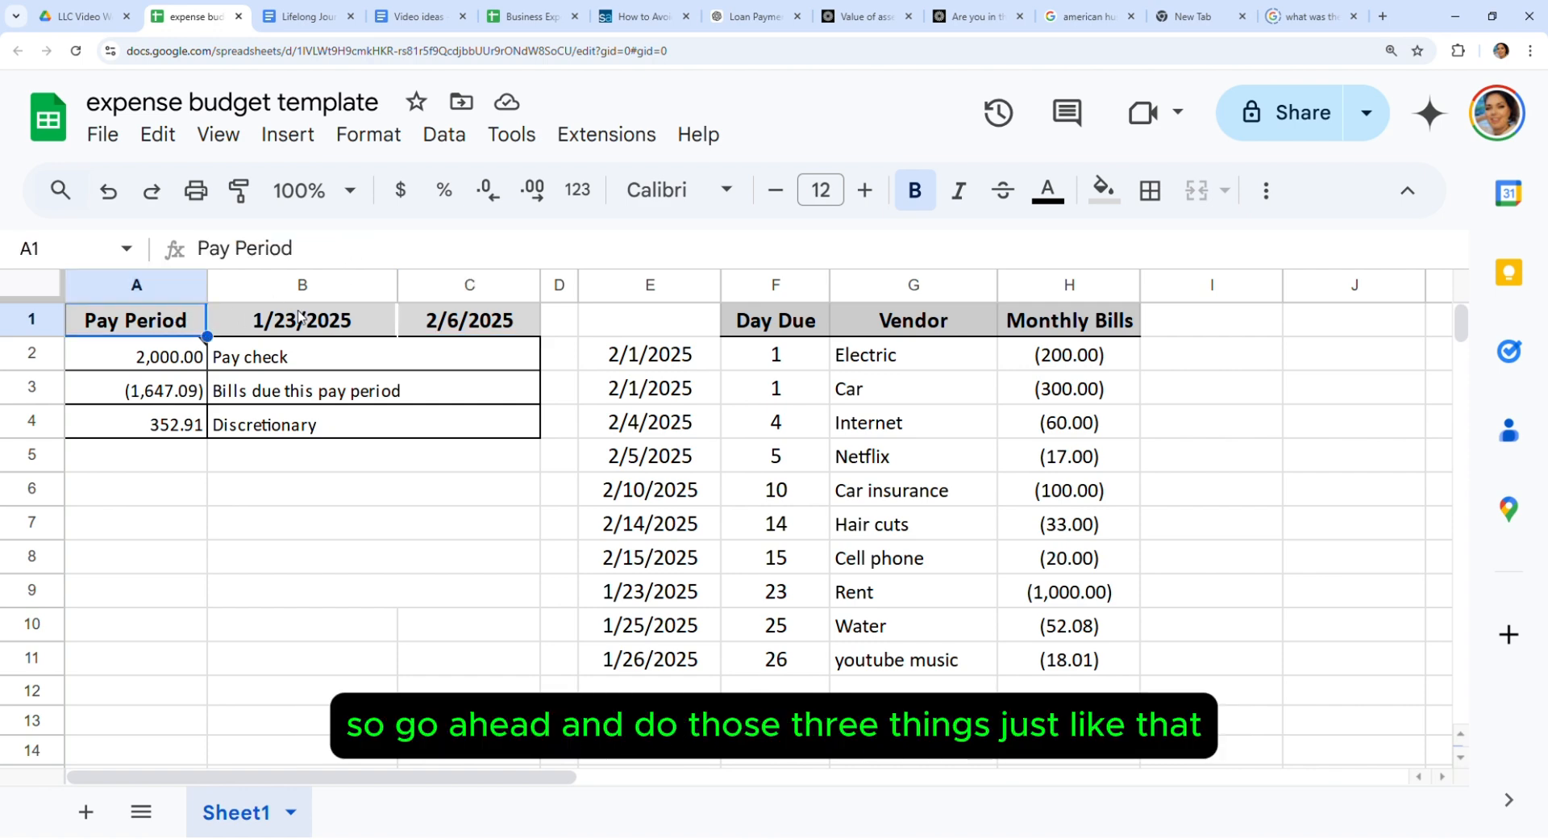
{"action": "left_click", "coordinate": [364, 318]}
{"action": "left_click", "coordinate": [419, 322]}
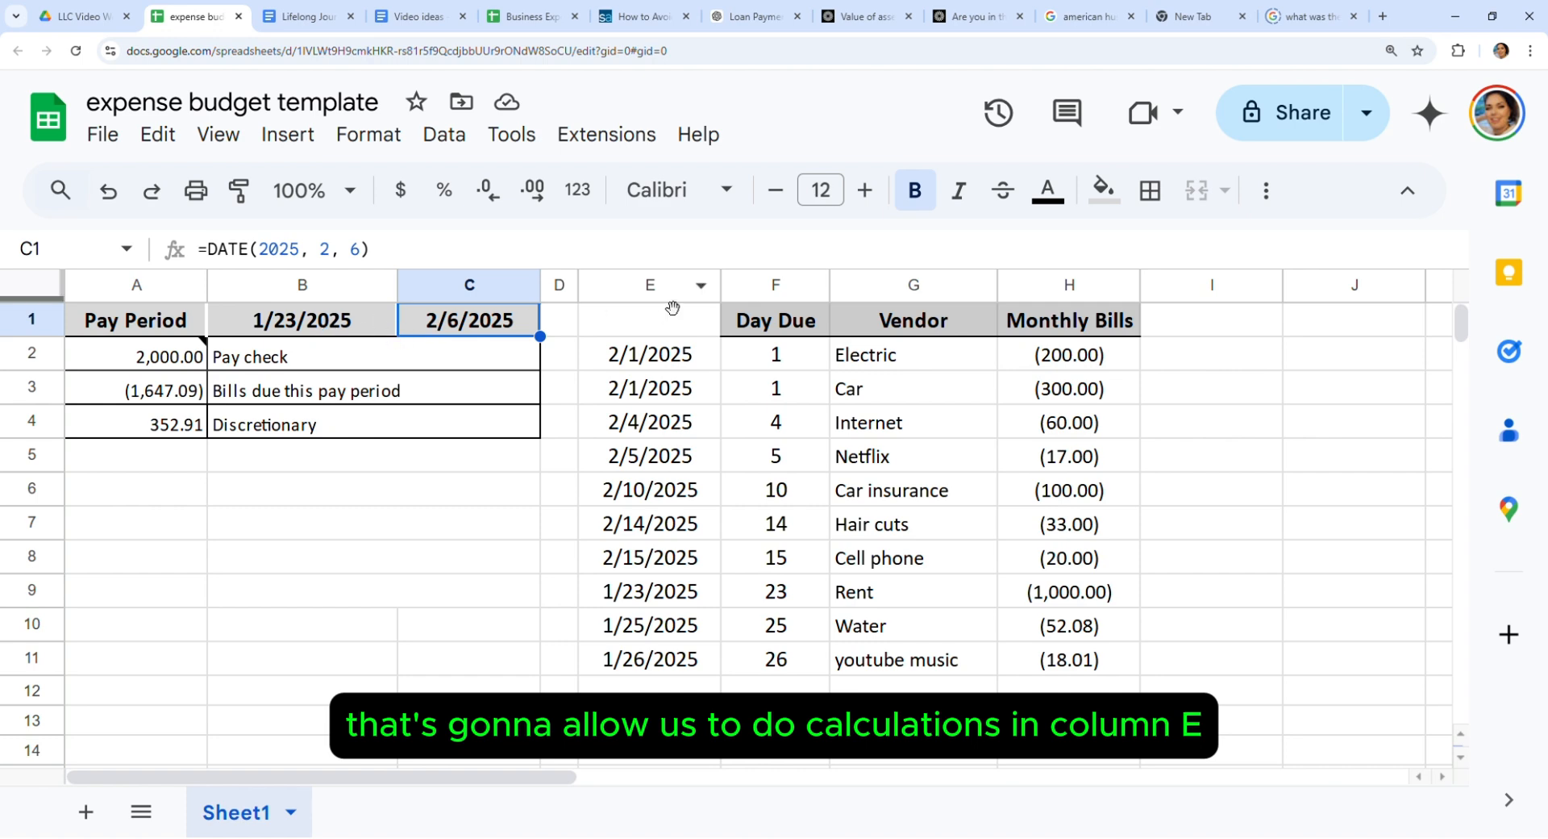
{"action": "left_click", "coordinate": [322, 367]}
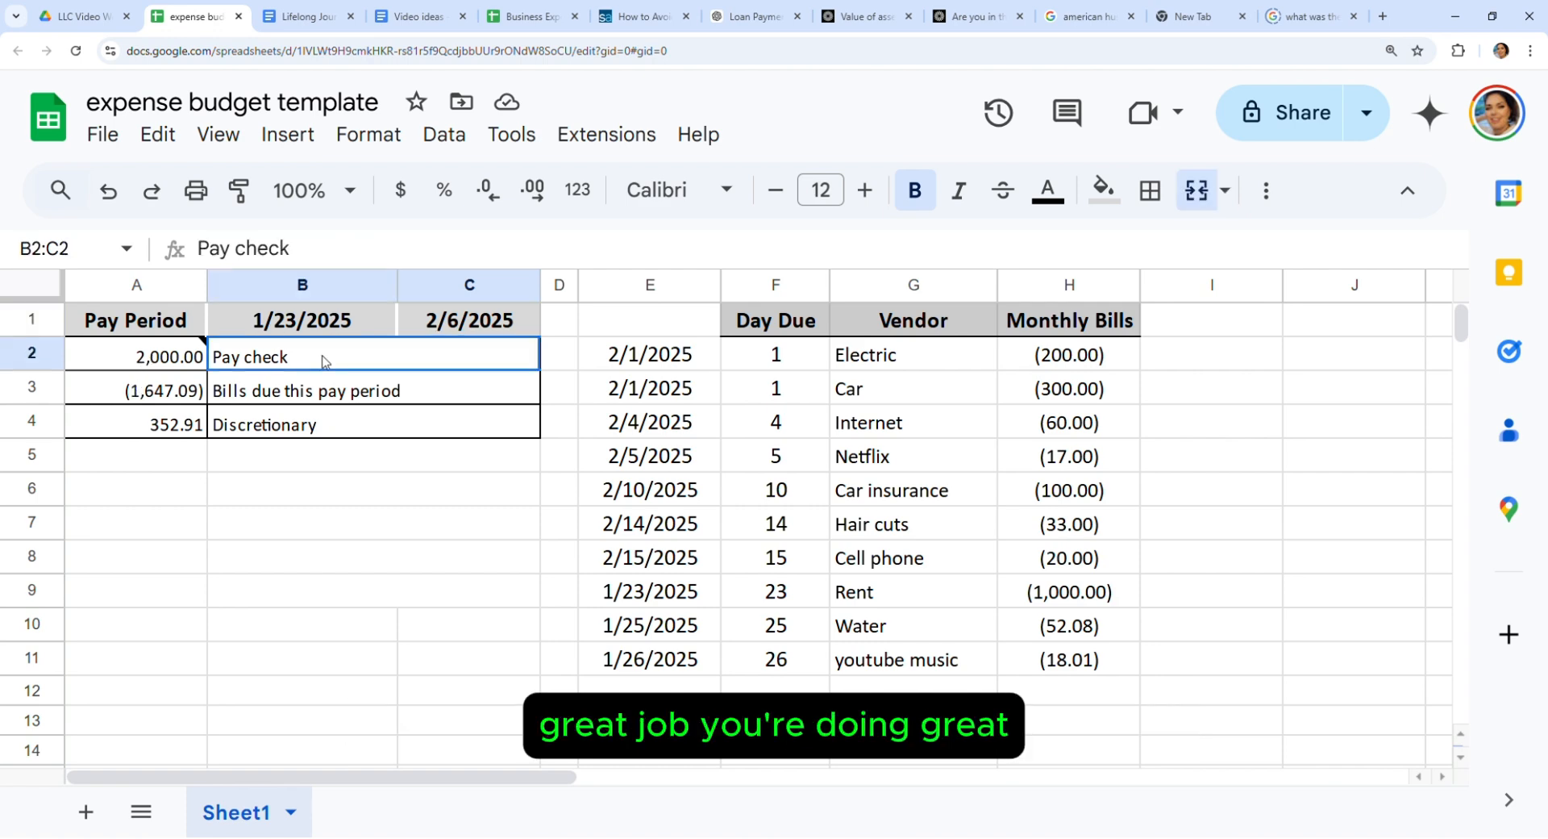
{"action": "key", "text": "Down"}
{"action": "key", "text": "Down"}
{"action": "key", "text": "Down"}
{"action": "key", "text": "Down"}
{"action": "key", "text": "Down"}
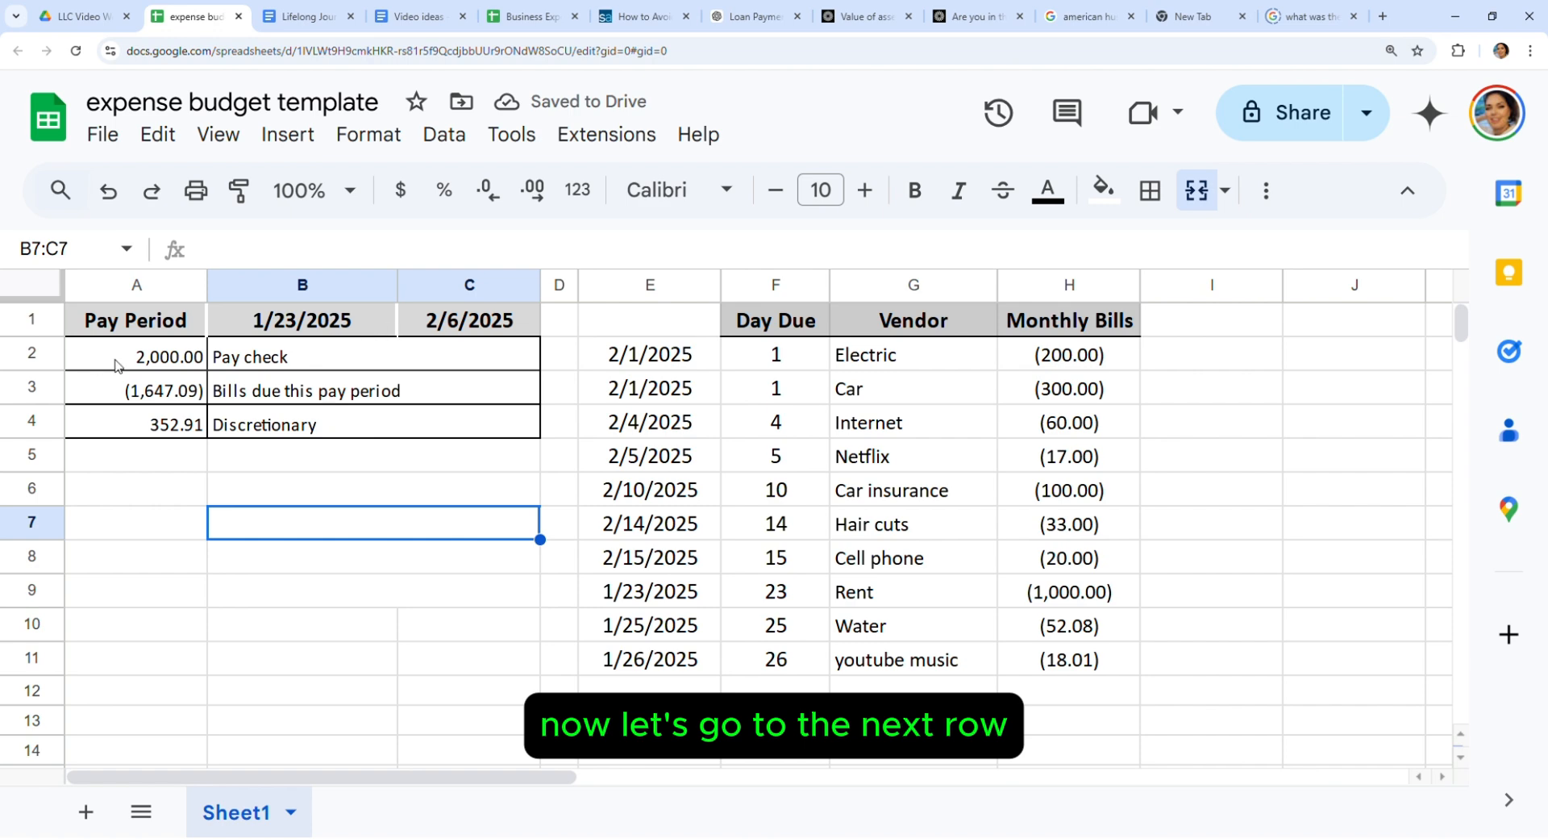
Review the Pay check, Bills due this pay period and Discretionary rows, and inspect the SUMIFS formula in A3
{"action": "left_click", "coordinate": [168, 359]}
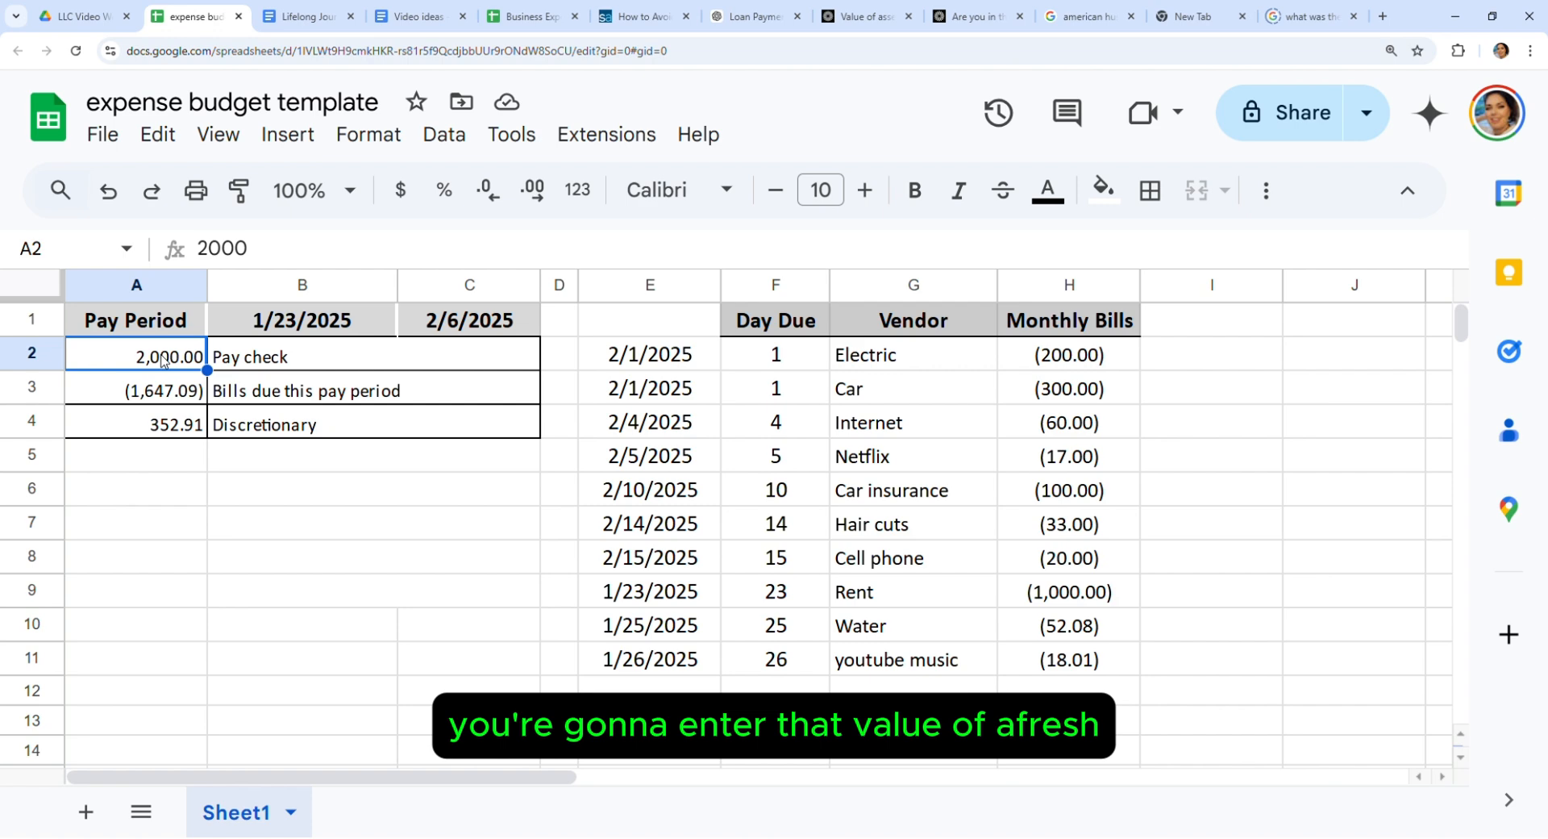
{"action": "left_click", "coordinate": [238, 364]}
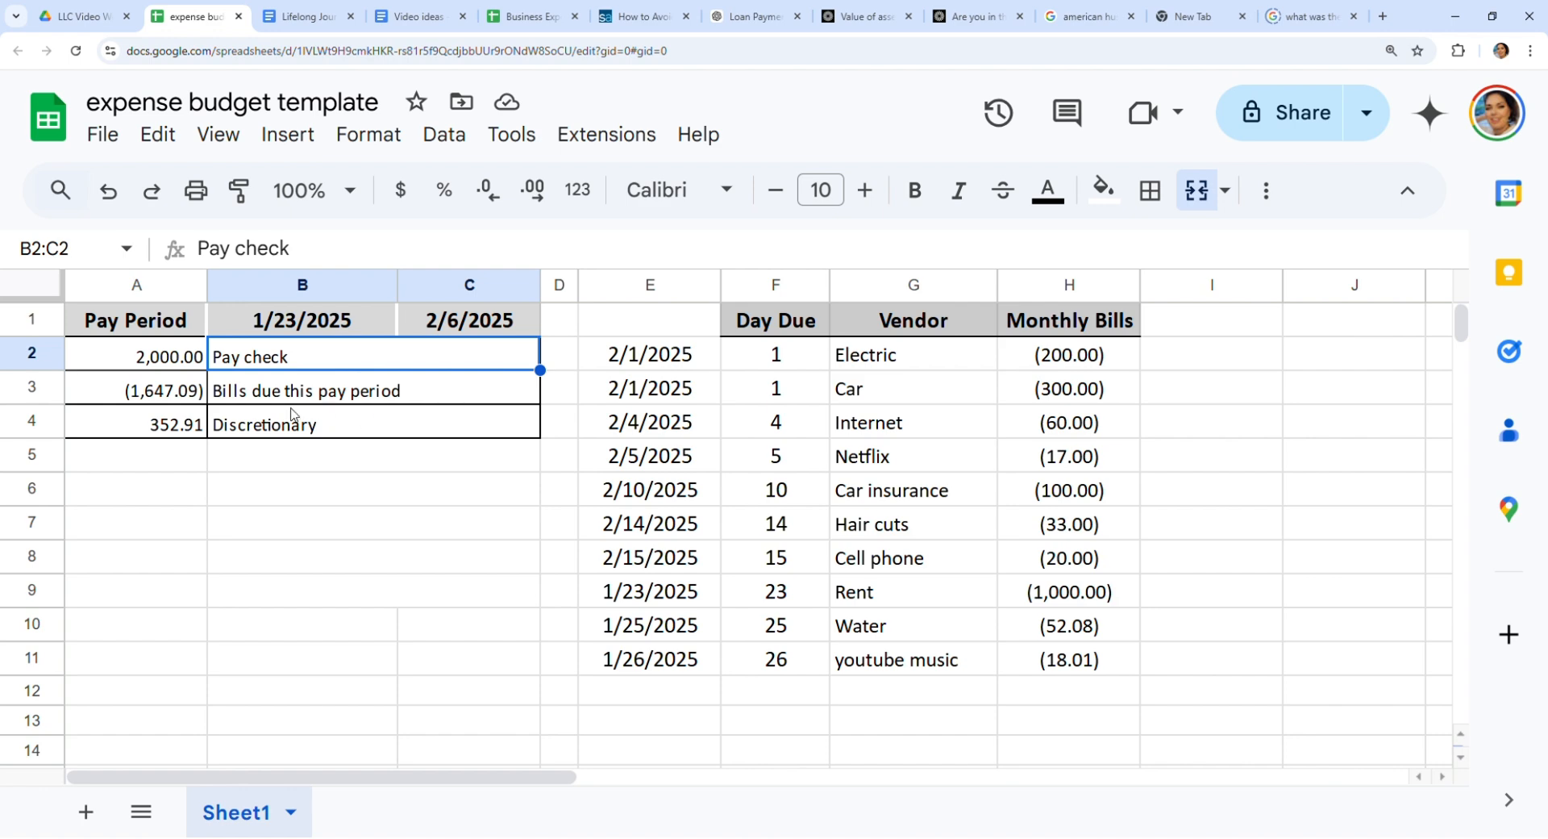
{"action": "left_click", "coordinate": [331, 397]}
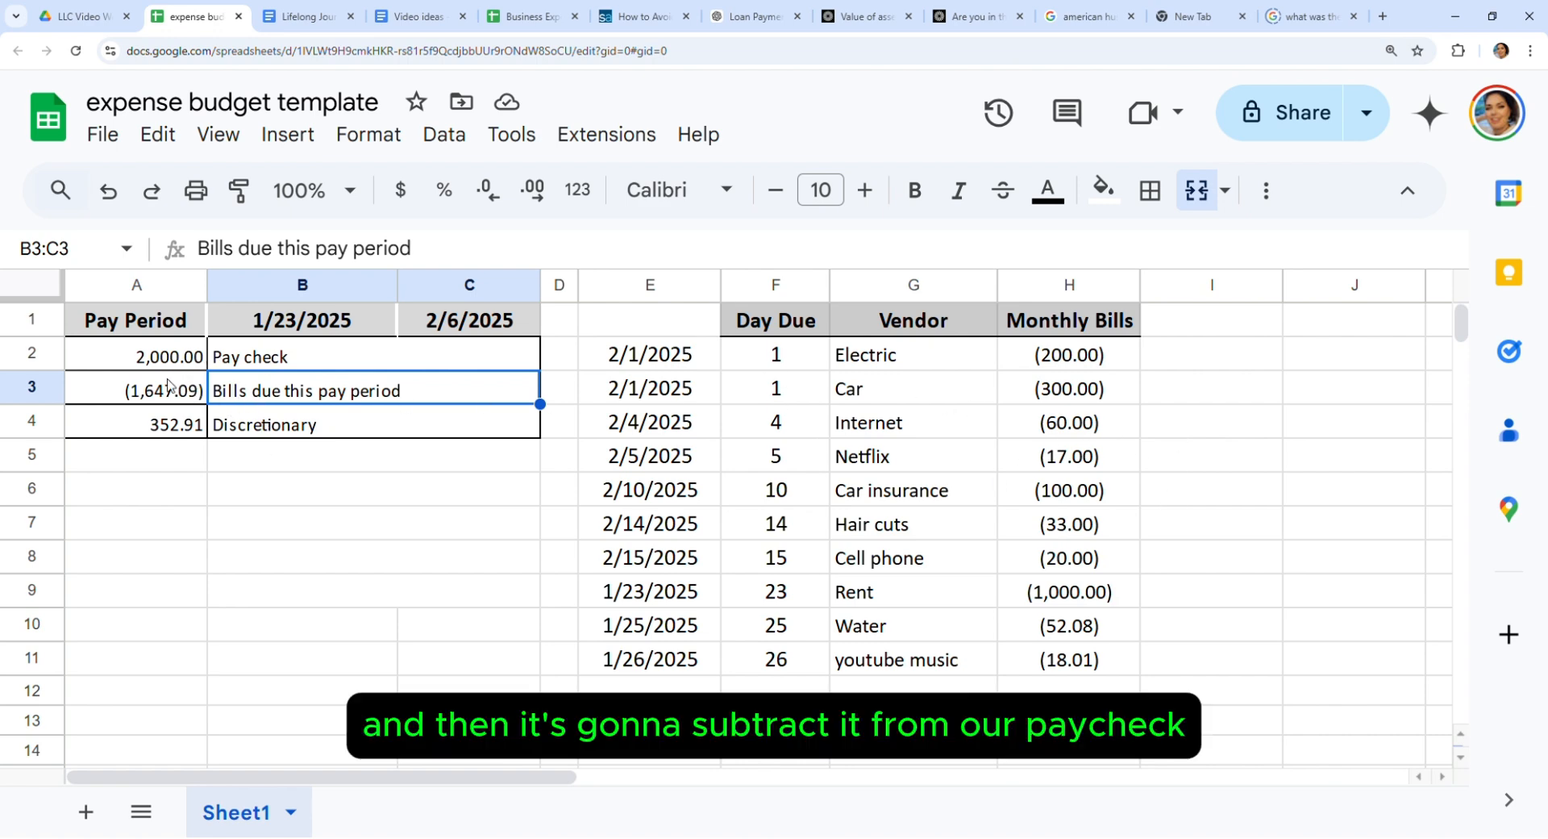
{"action": "left_click", "coordinate": [359, 430]}
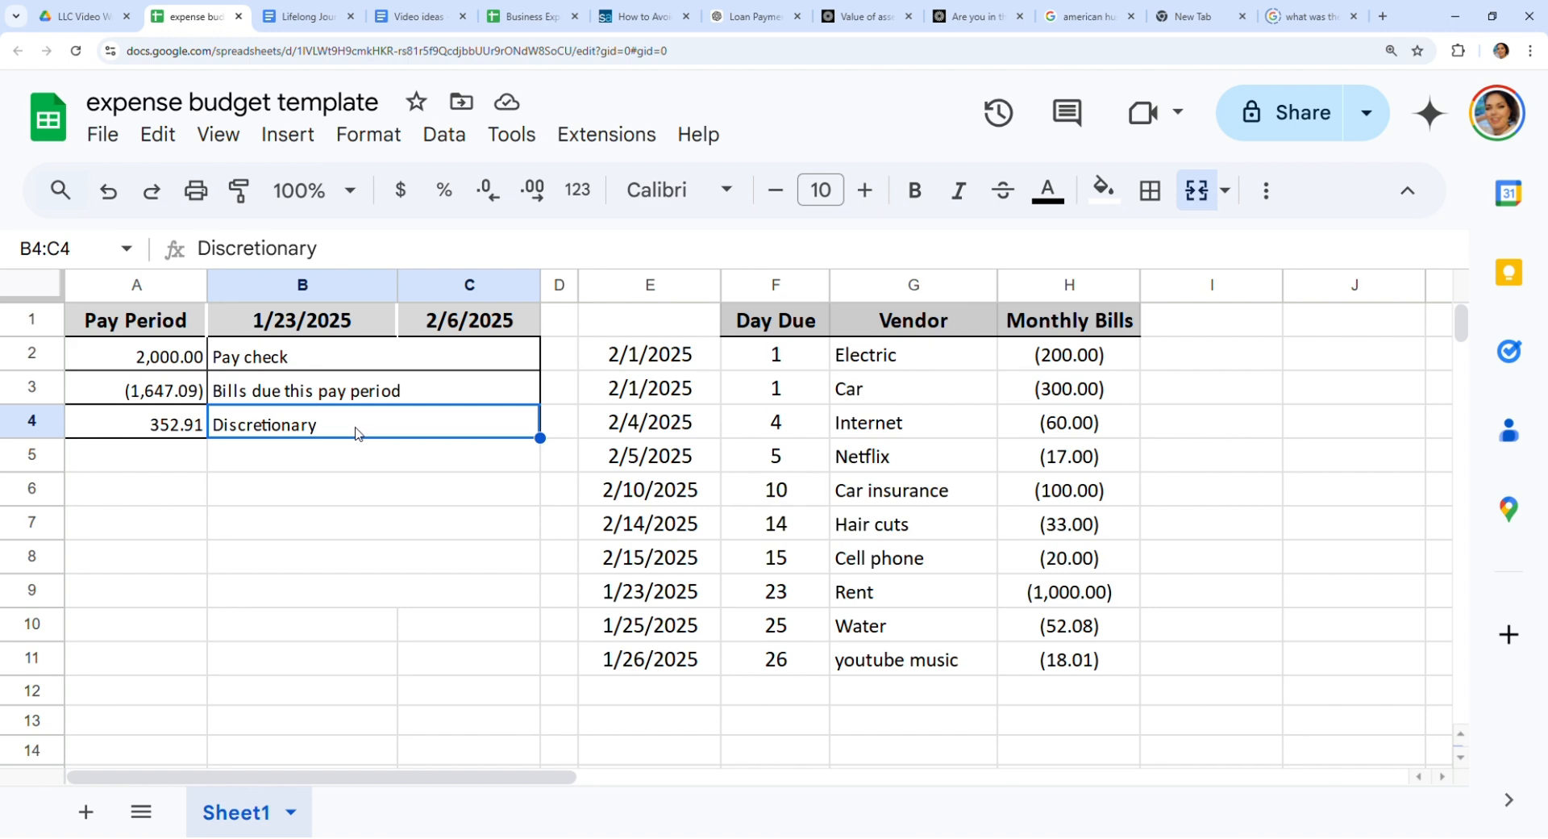
{"action": "left_click", "coordinate": [148, 398]}
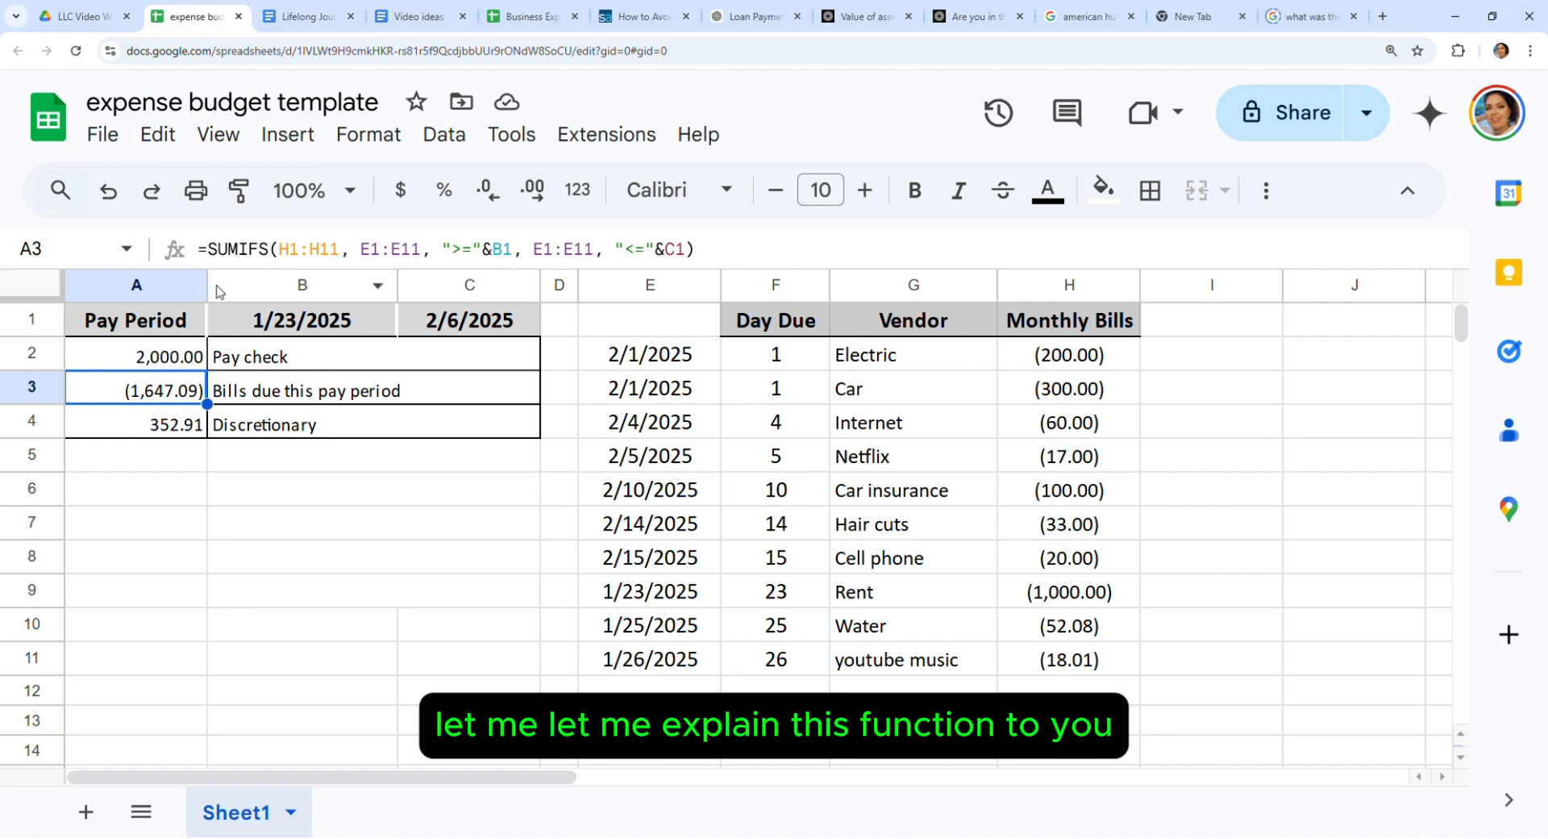
Examine the sum range, criteria ranges and pay period date conditions in the SUMIFS formula in A3
{"action": "left_click", "coordinate": [285, 252]}
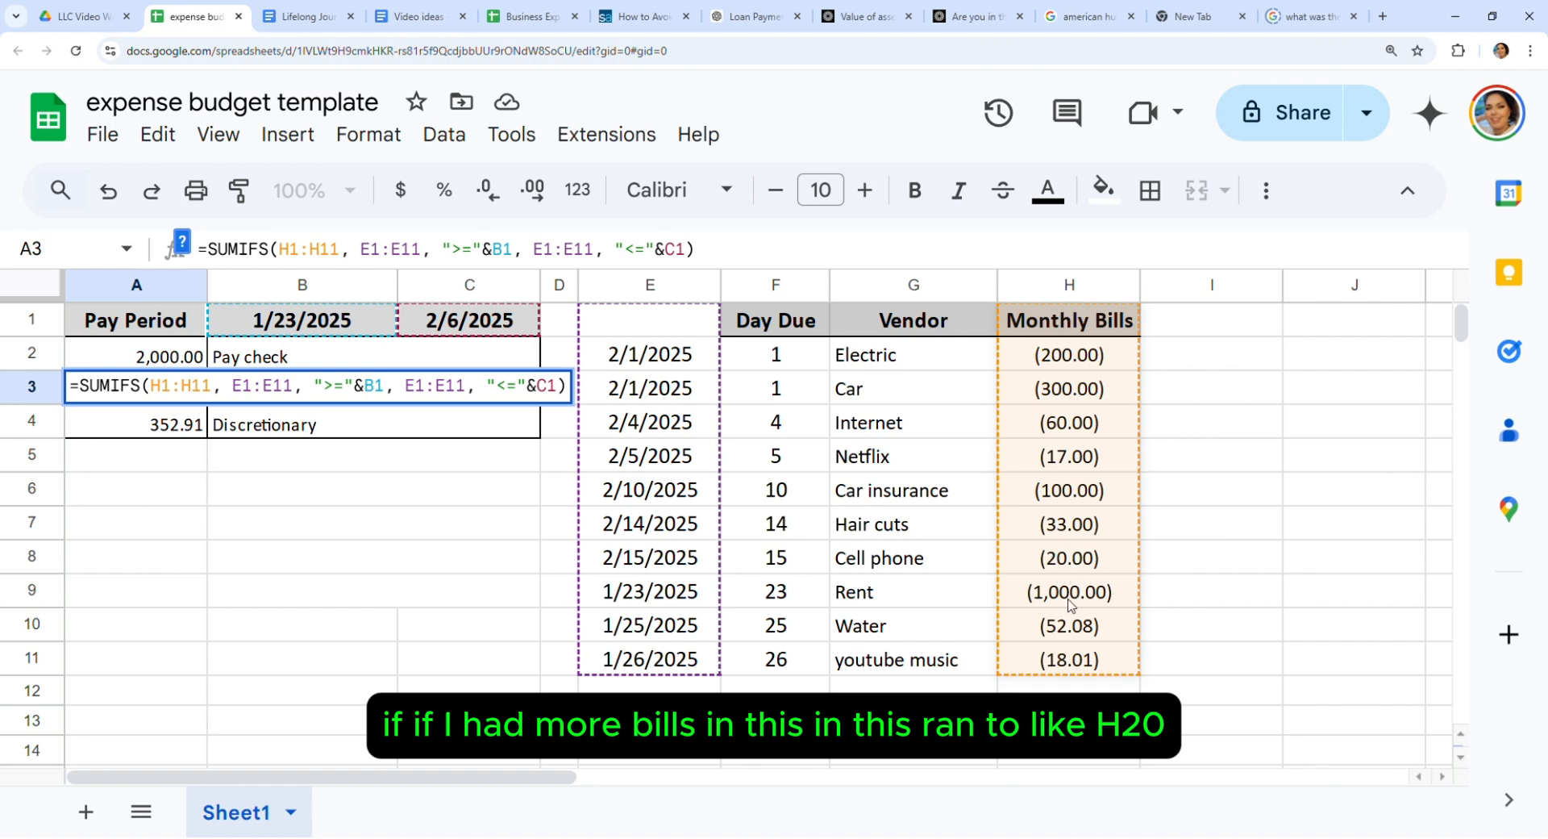
{"action": "left_click", "coordinate": [375, 252]}
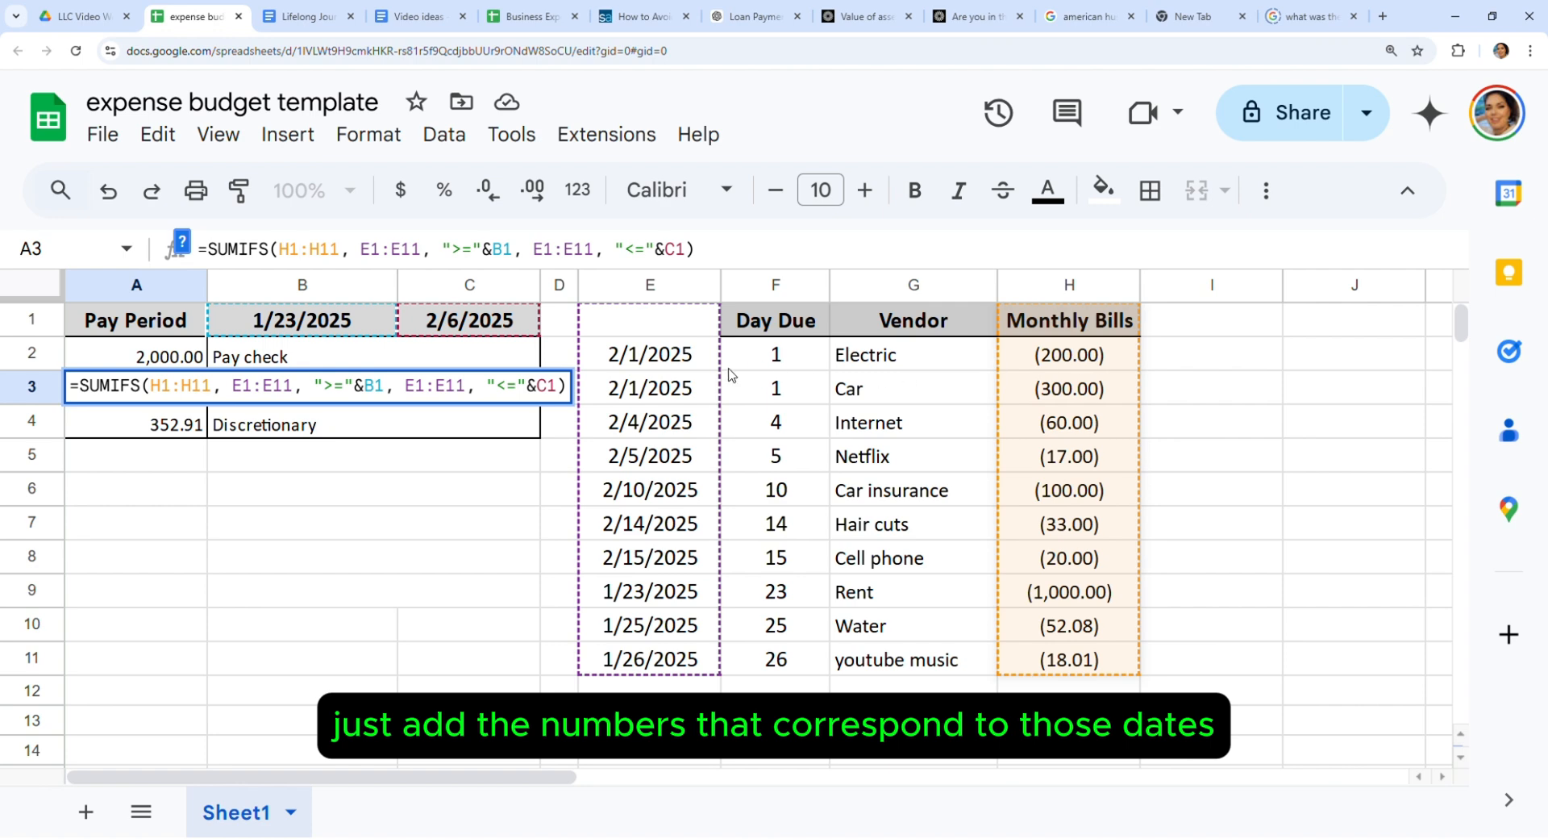
{"action": "key", "text": "Return"}
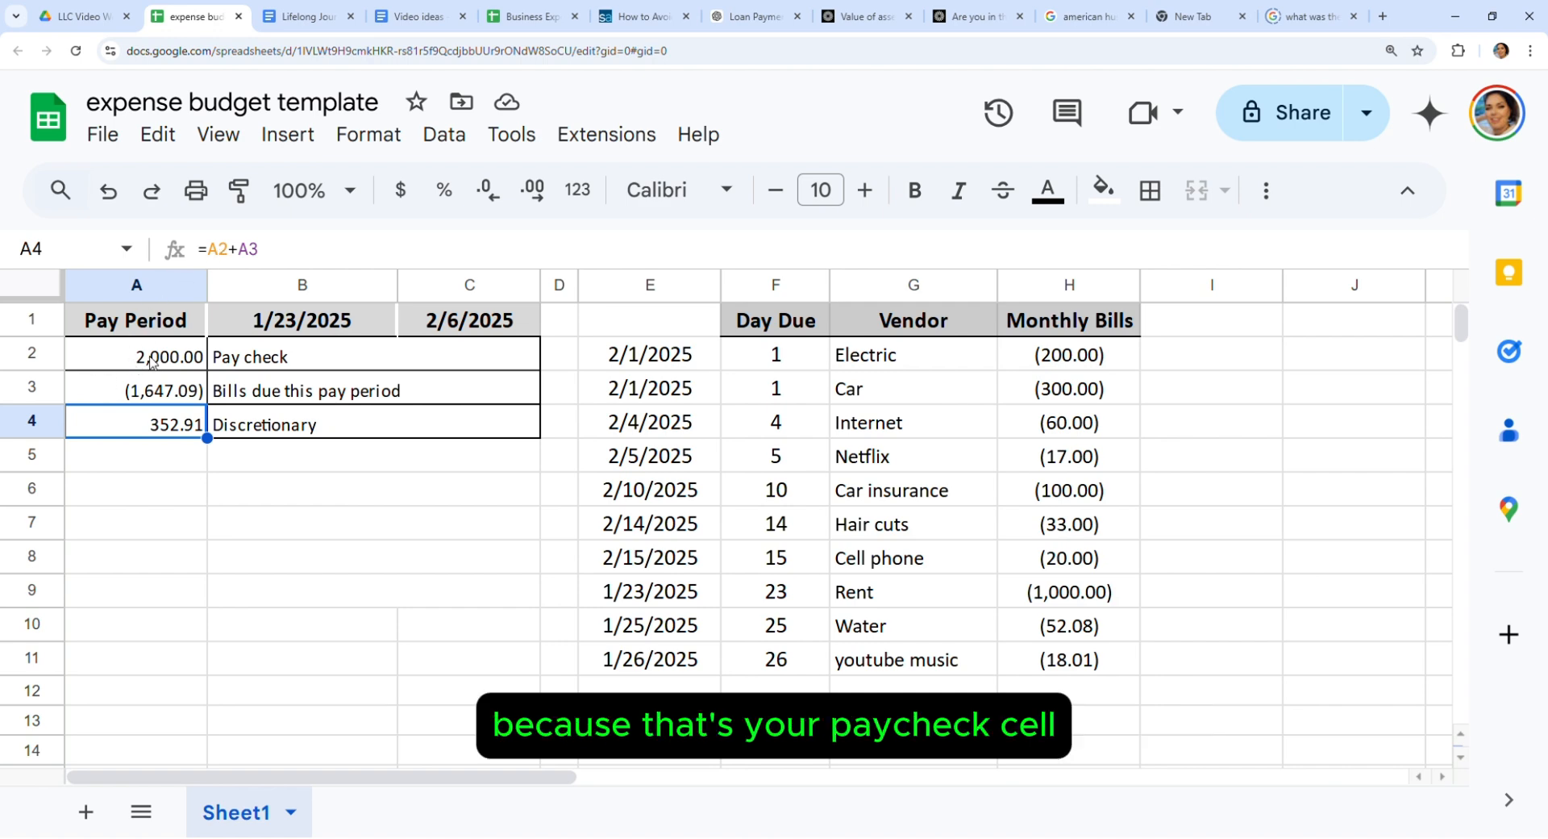
Inspect the Discretionary formula =A2+A3 in A4 and the paycheck and bills due cells it references
{"action": "double_click", "coordinate": [236, 253]}
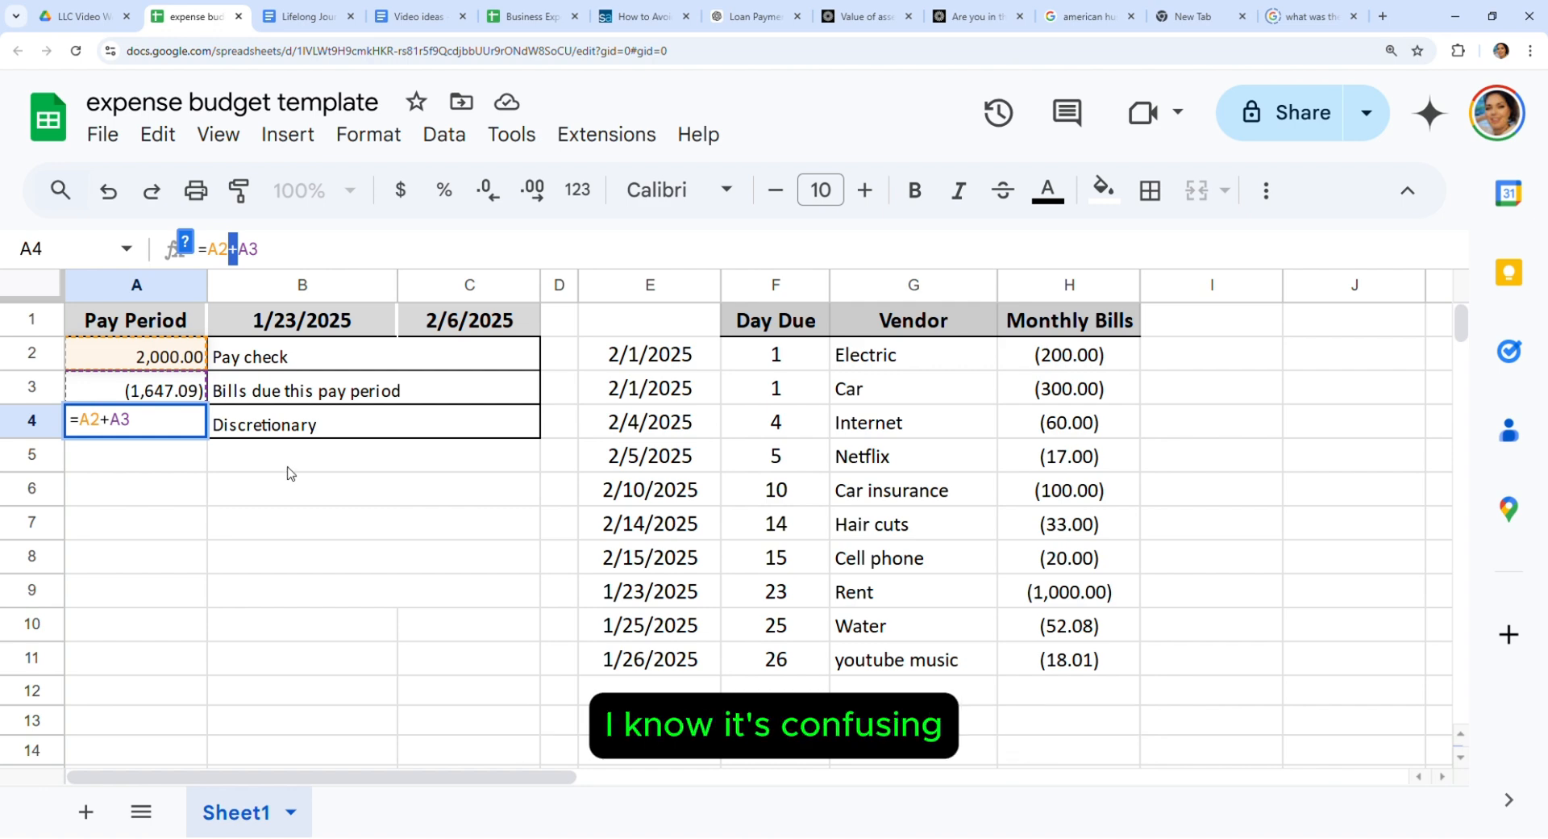
{"action": "key", "text": "Escape"}
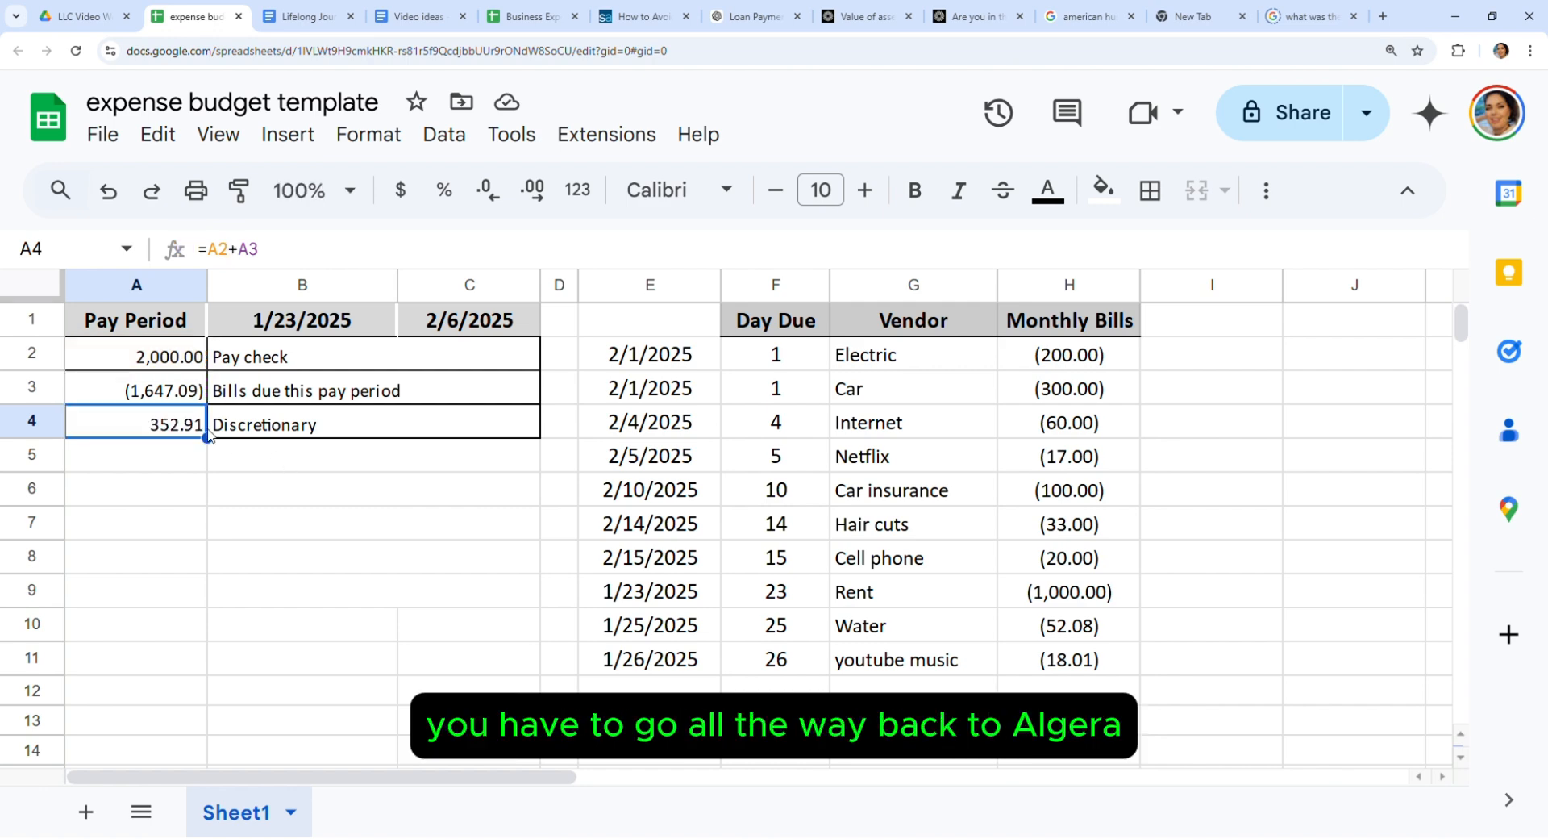
{"action": "left_click", "coordinate": [174, 394]}
{"action": "left_click", "coordinate": [167, 421]}
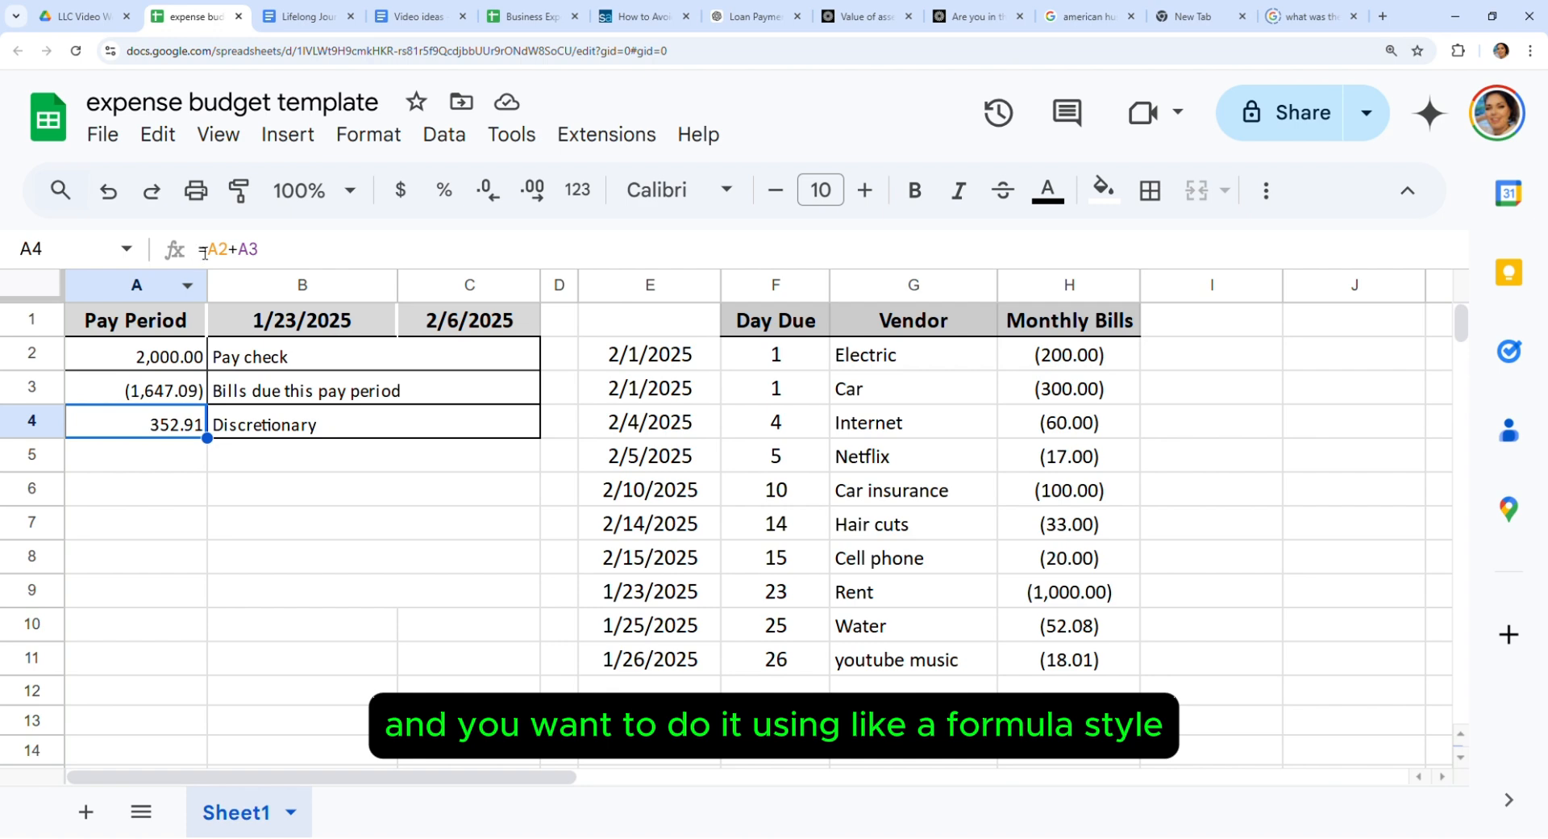
{"action": "left_click_drag", "start_coordinate": [201, 252], "coordinate": [268, 256]}
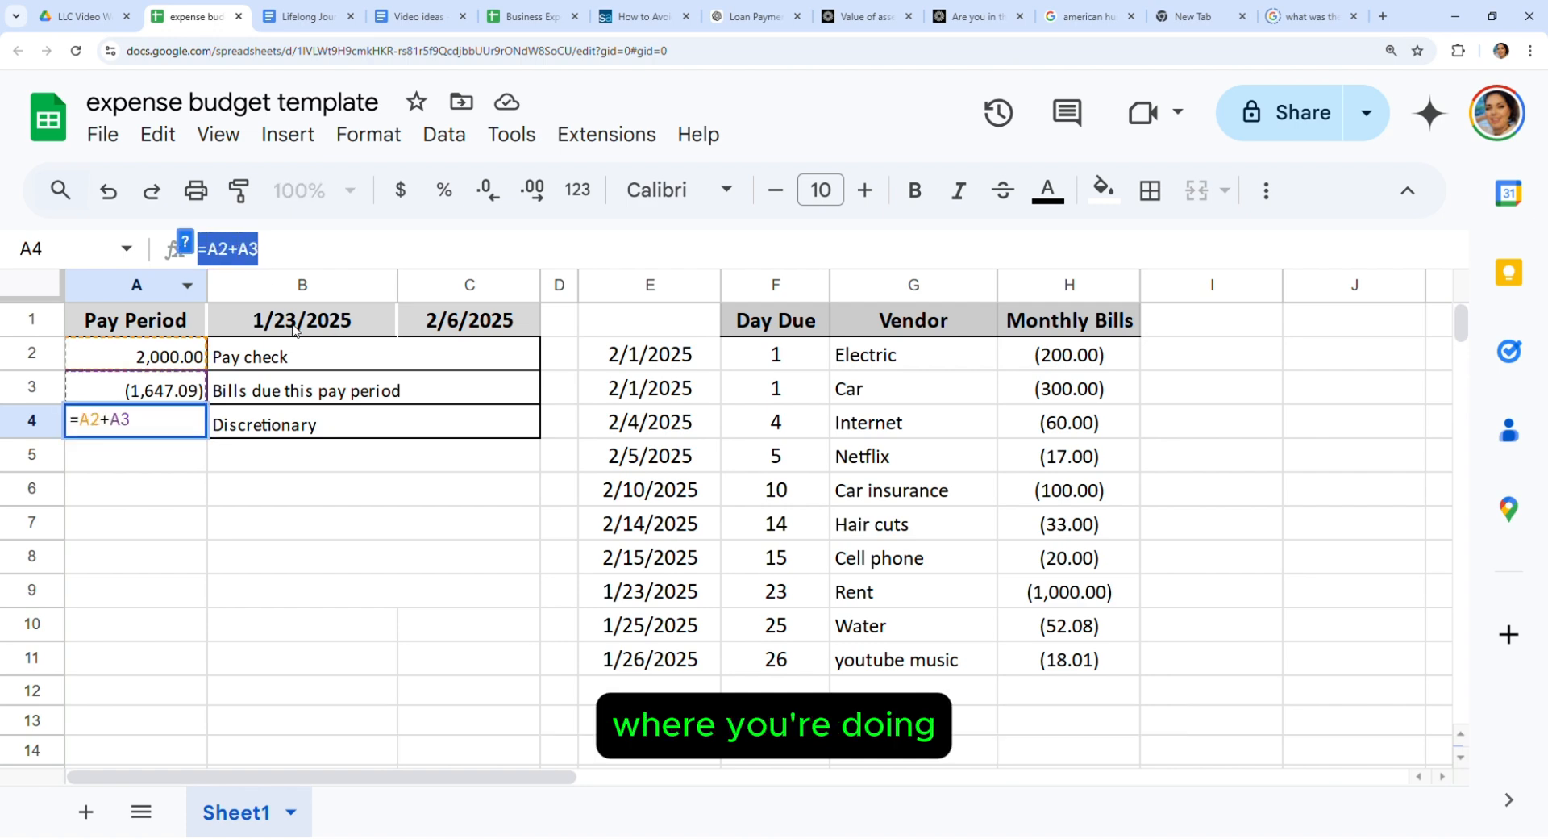
{"action": "left_click", "coordinate": [214, 522]}
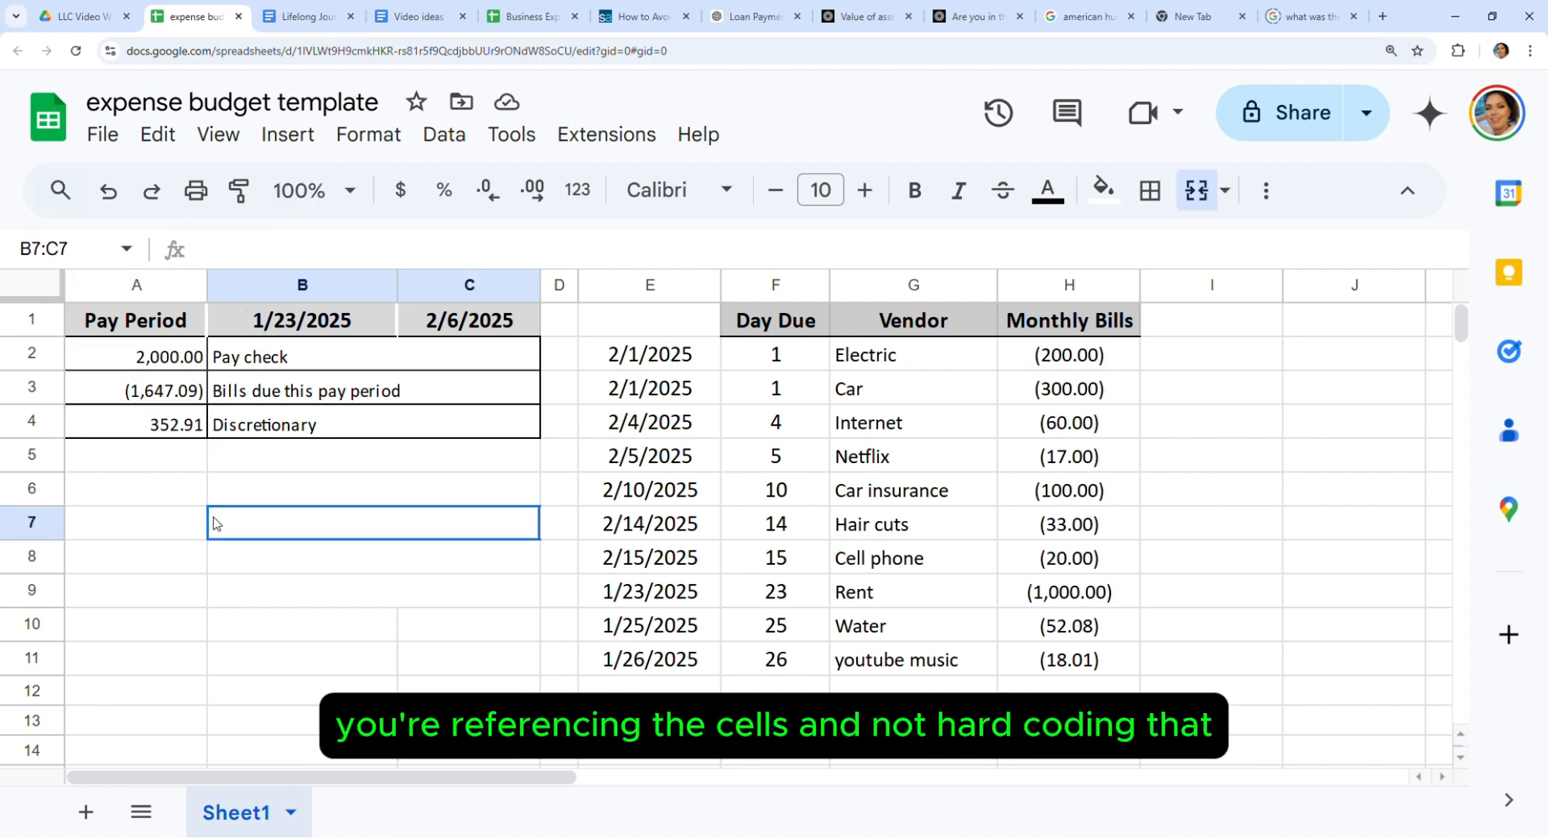
{"action": "left_click", "coordinate": [169, 429]}
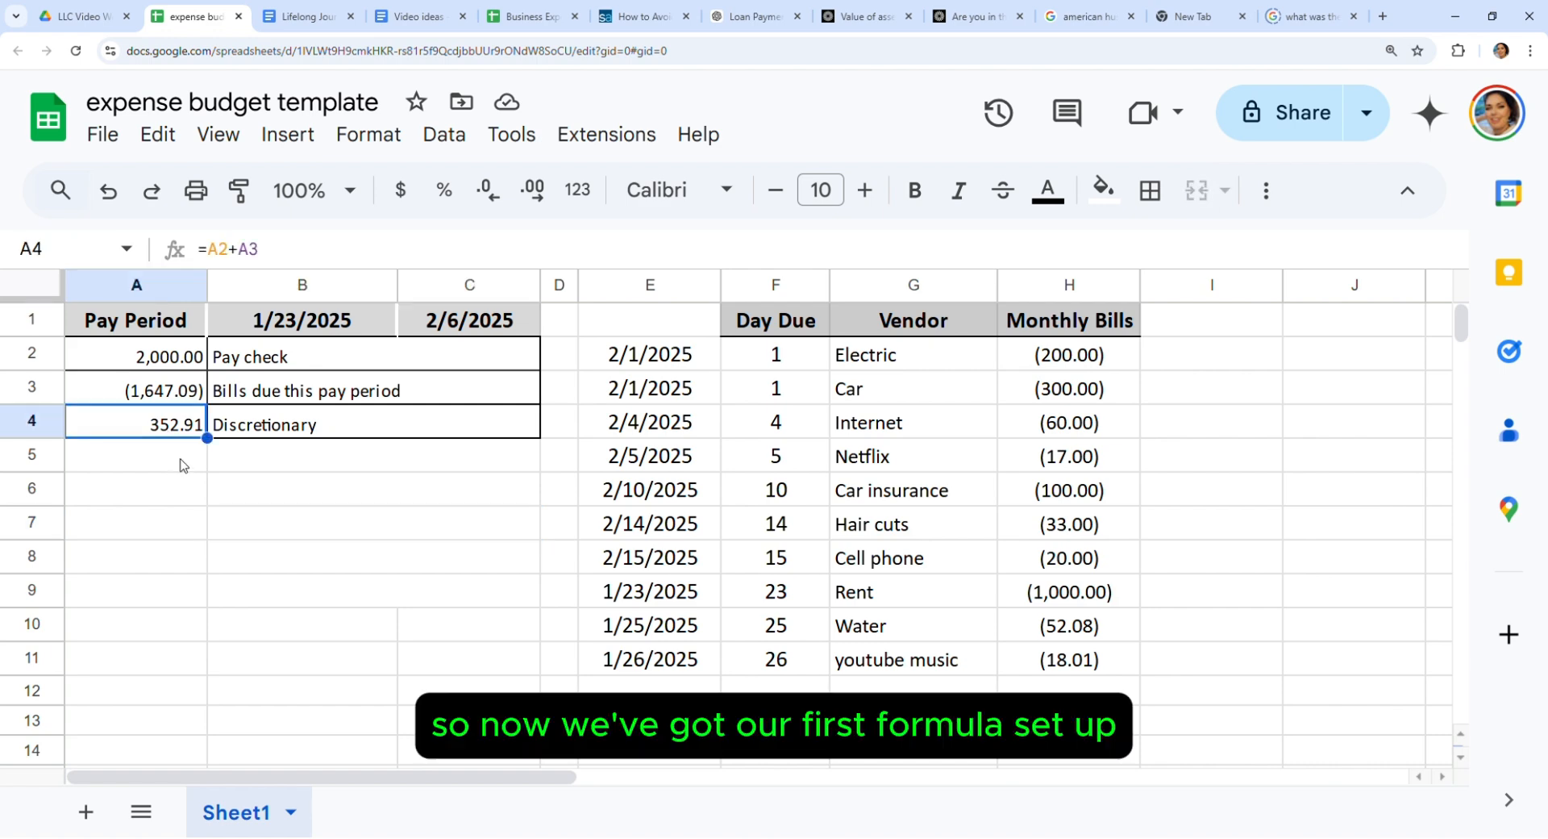
Recheck the bills due and discretionary formulas in A3 and A4 and the pay period dates in B1 and C1
{"action": "left_click", "coordinate": [186, 398]}
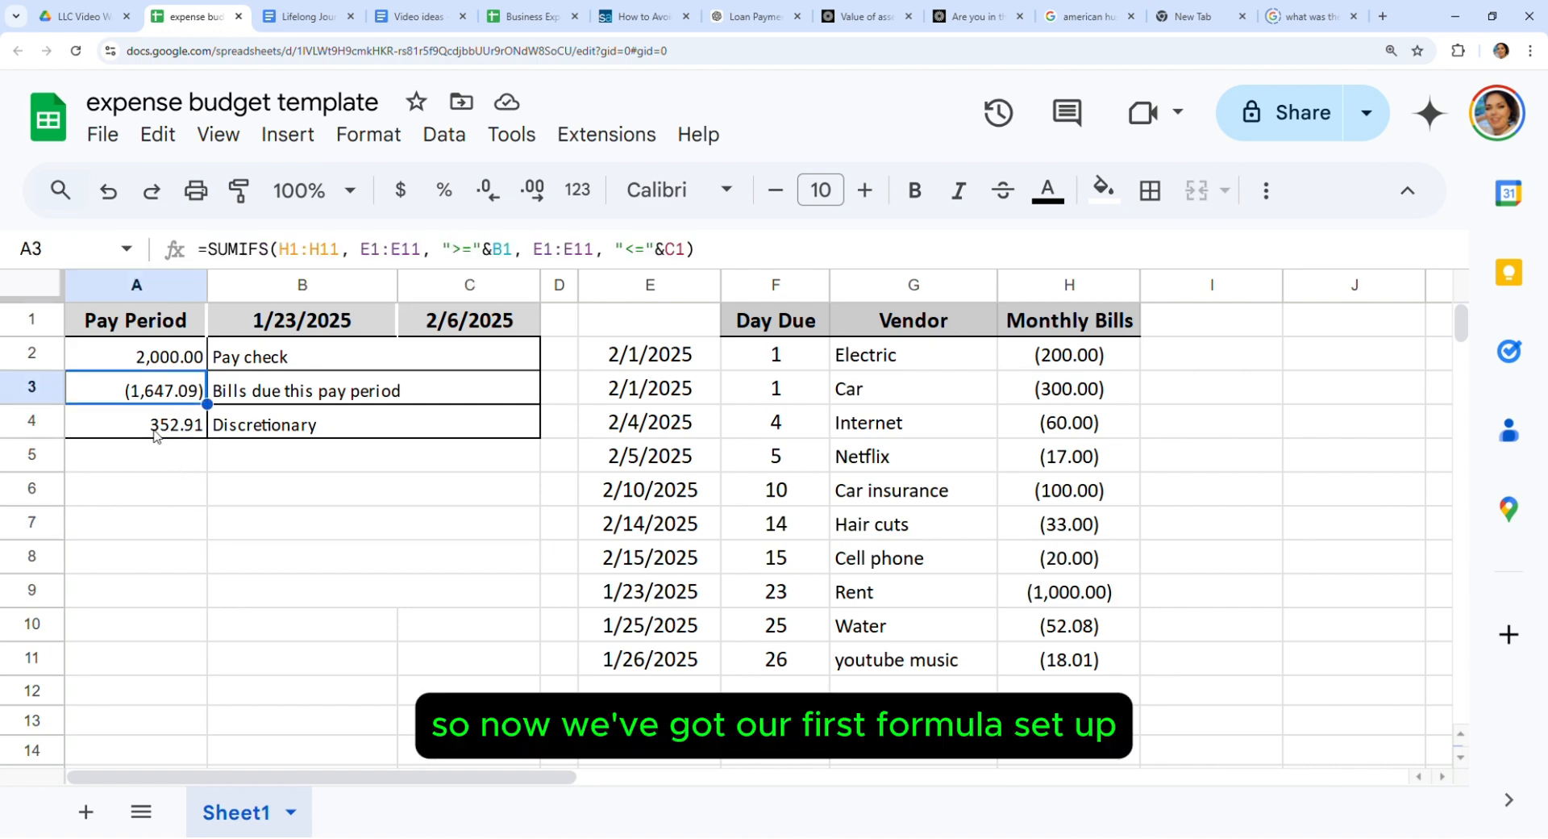
{"action": "left_click", "coordinate": [158, 435]}
{"action": "left_click", "coordinate": [270, 503]}
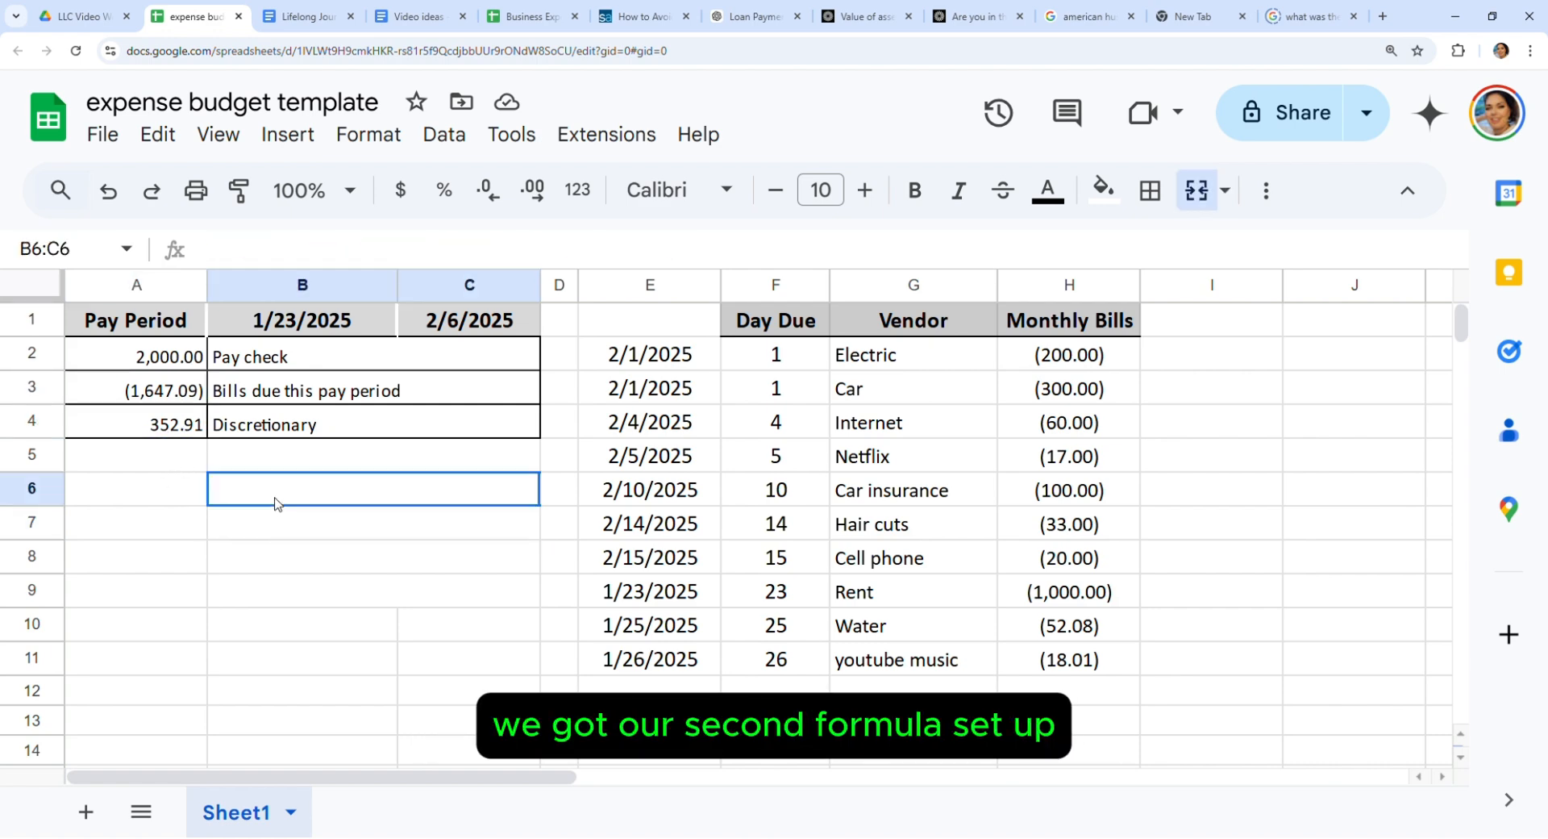
{"action": "left_click", "coordinate": [273, 324]}
{"action": "left_click", "coordinate": [457, 322]}
{"action": "left_click", "coordinate": [358, 487]}
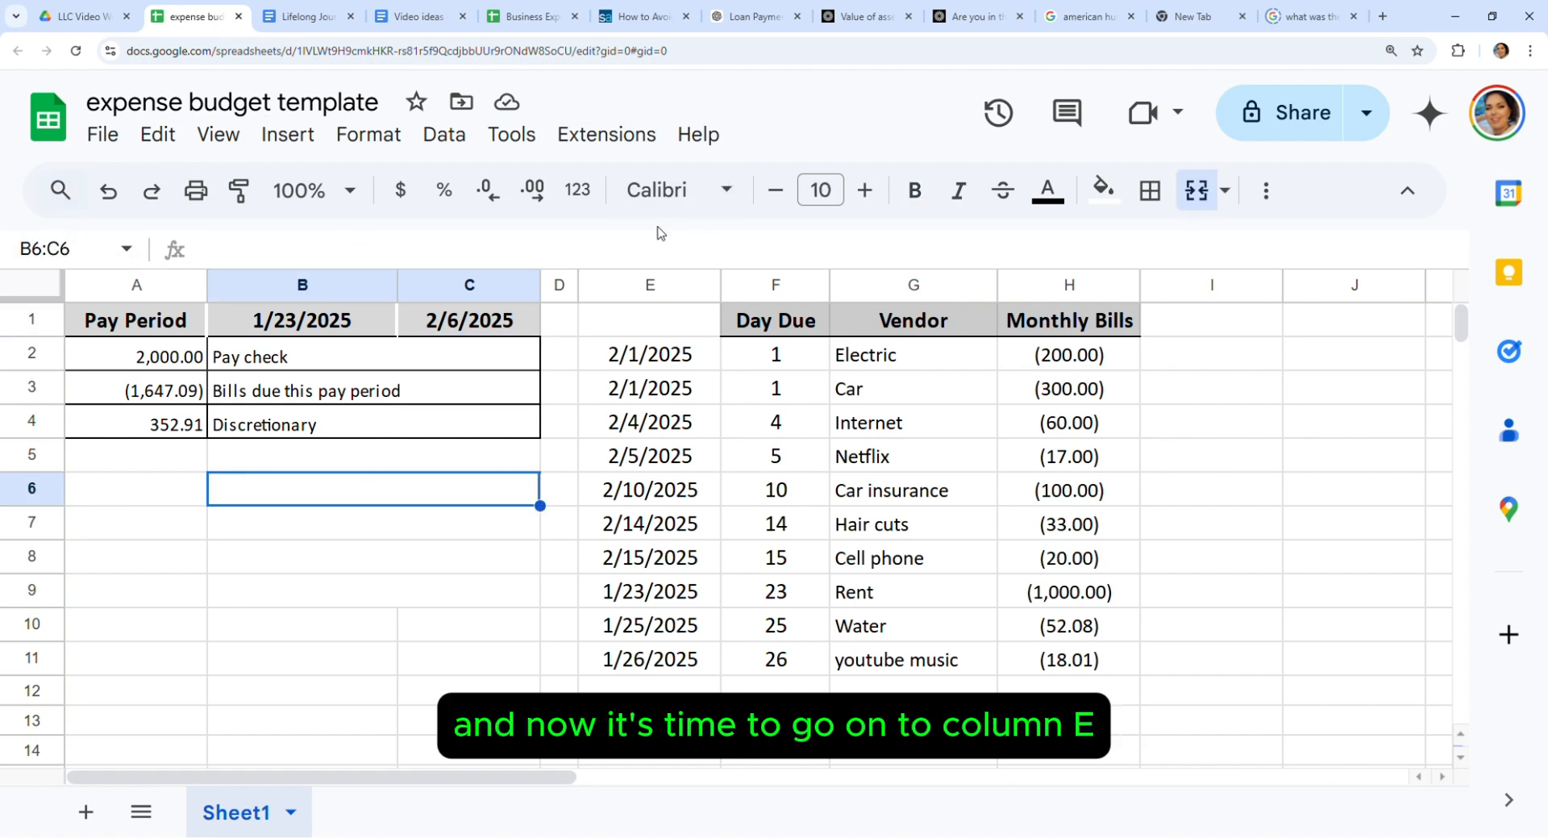
Review the column E due dates and compare the IF formula in E2 with the day in F2 and the start date in B1
{"action": "left_click", "coordinate": [613, 295]}
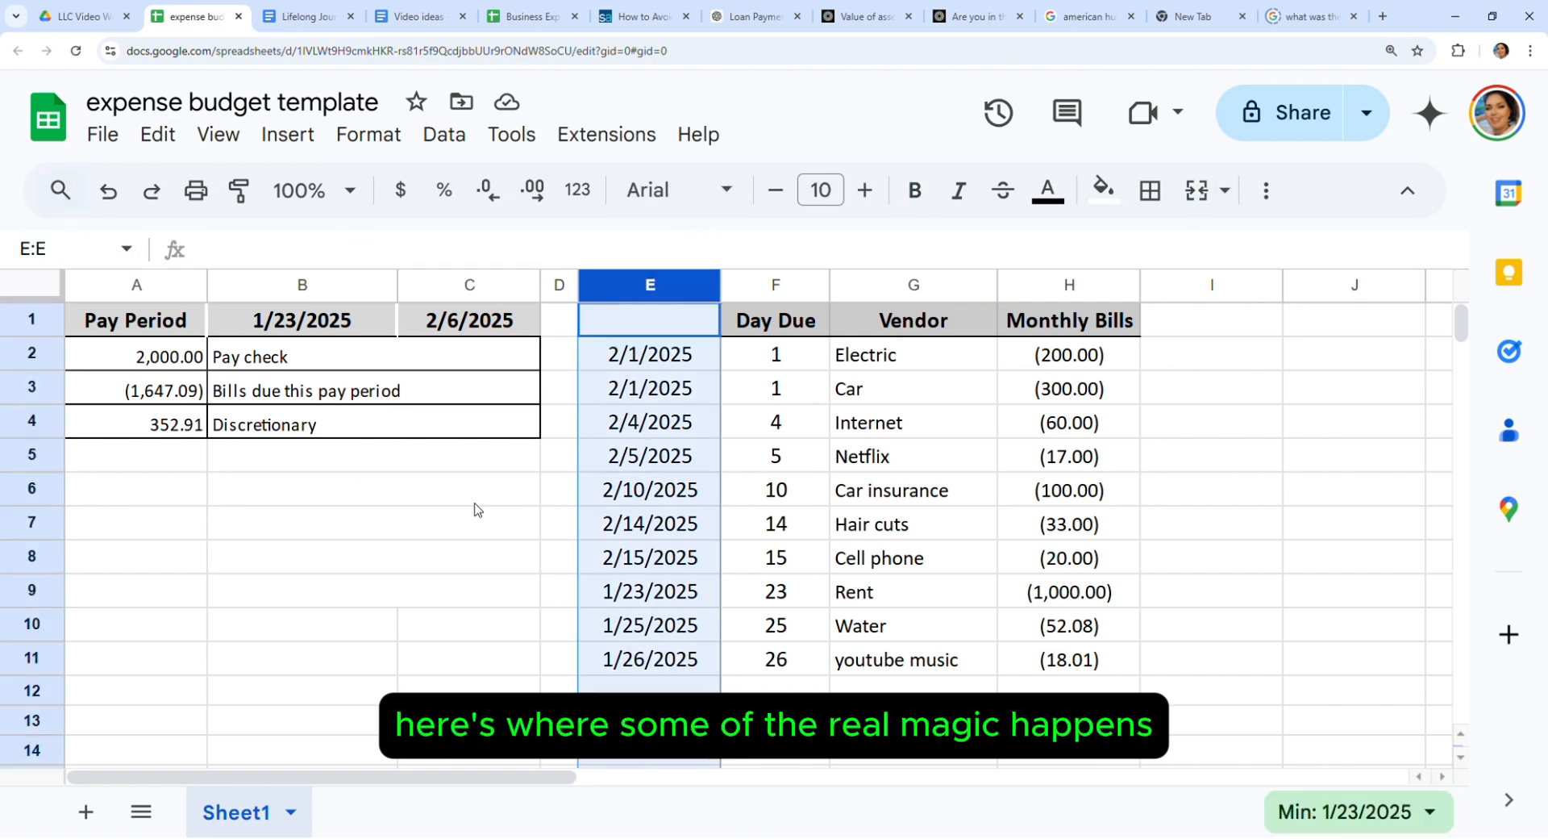
{"action": "left_click", "coordinate": [512, 524]}
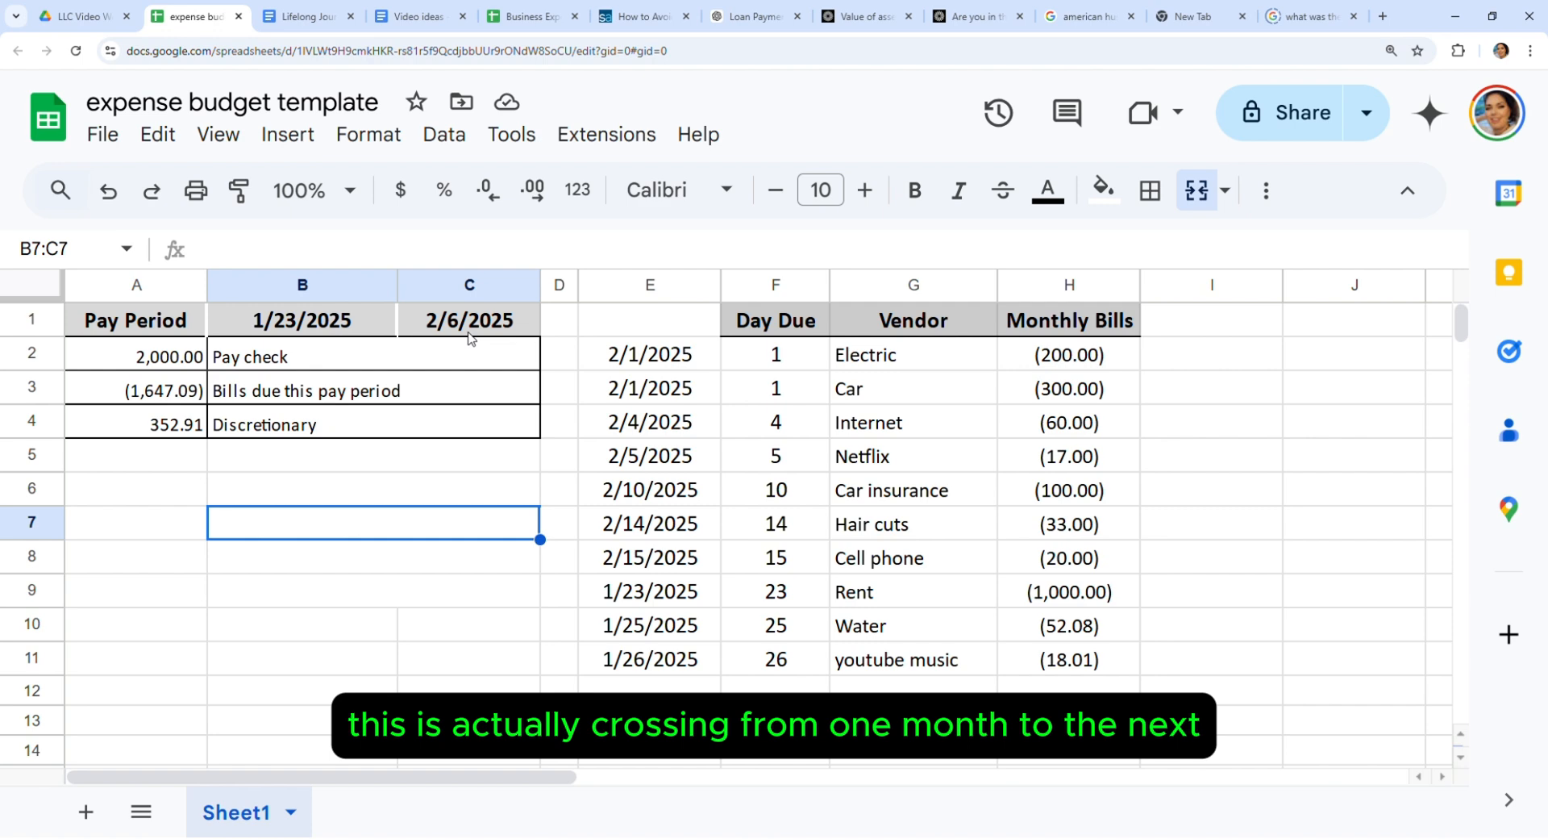
{"action": "left_click", "coordinate": [650, 354]}
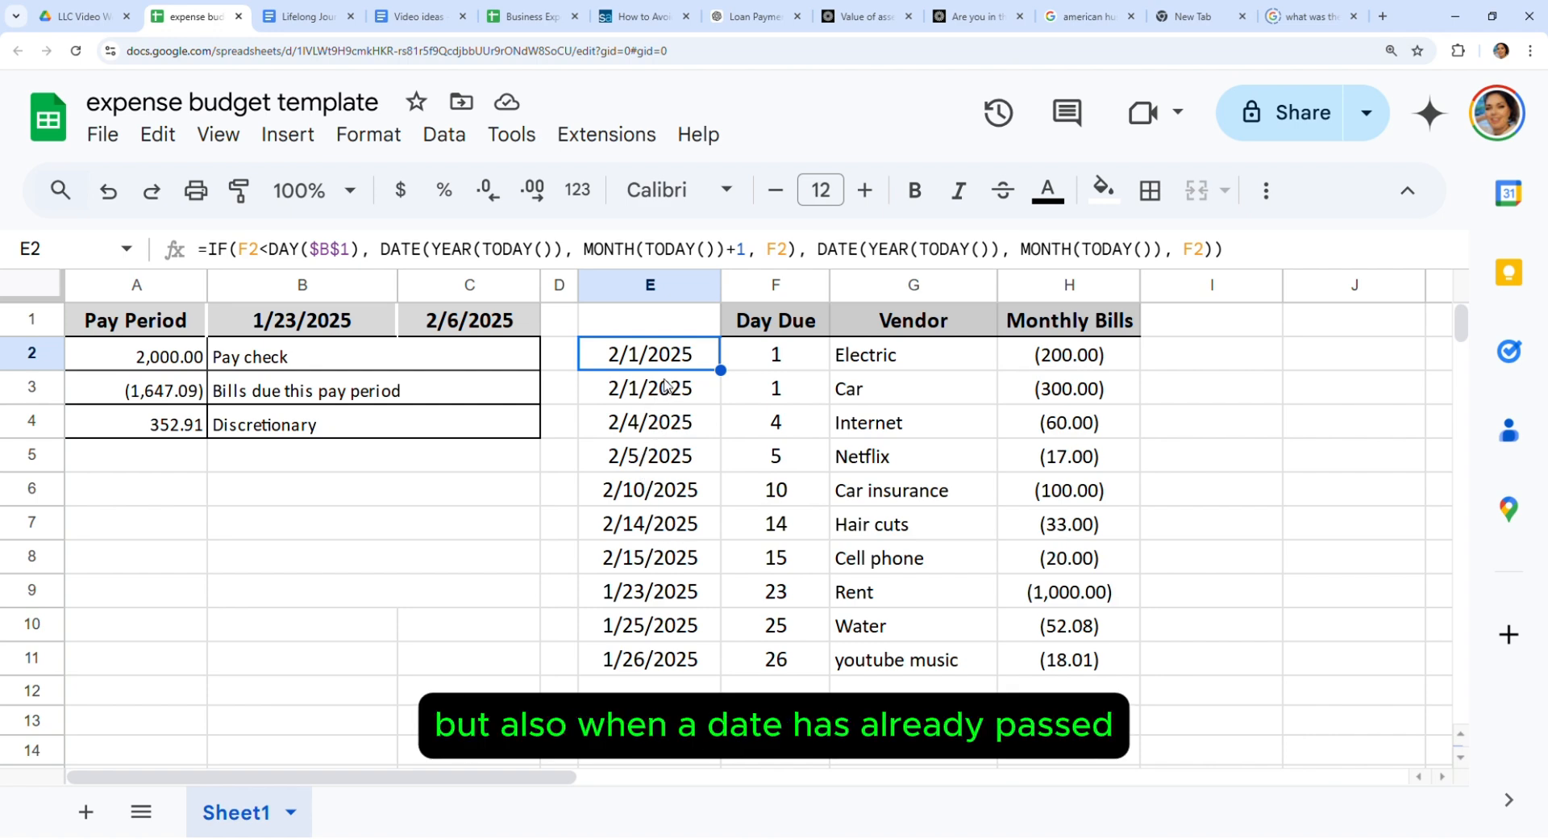
{"action": "left_click", "coordinate": [269, 326]}
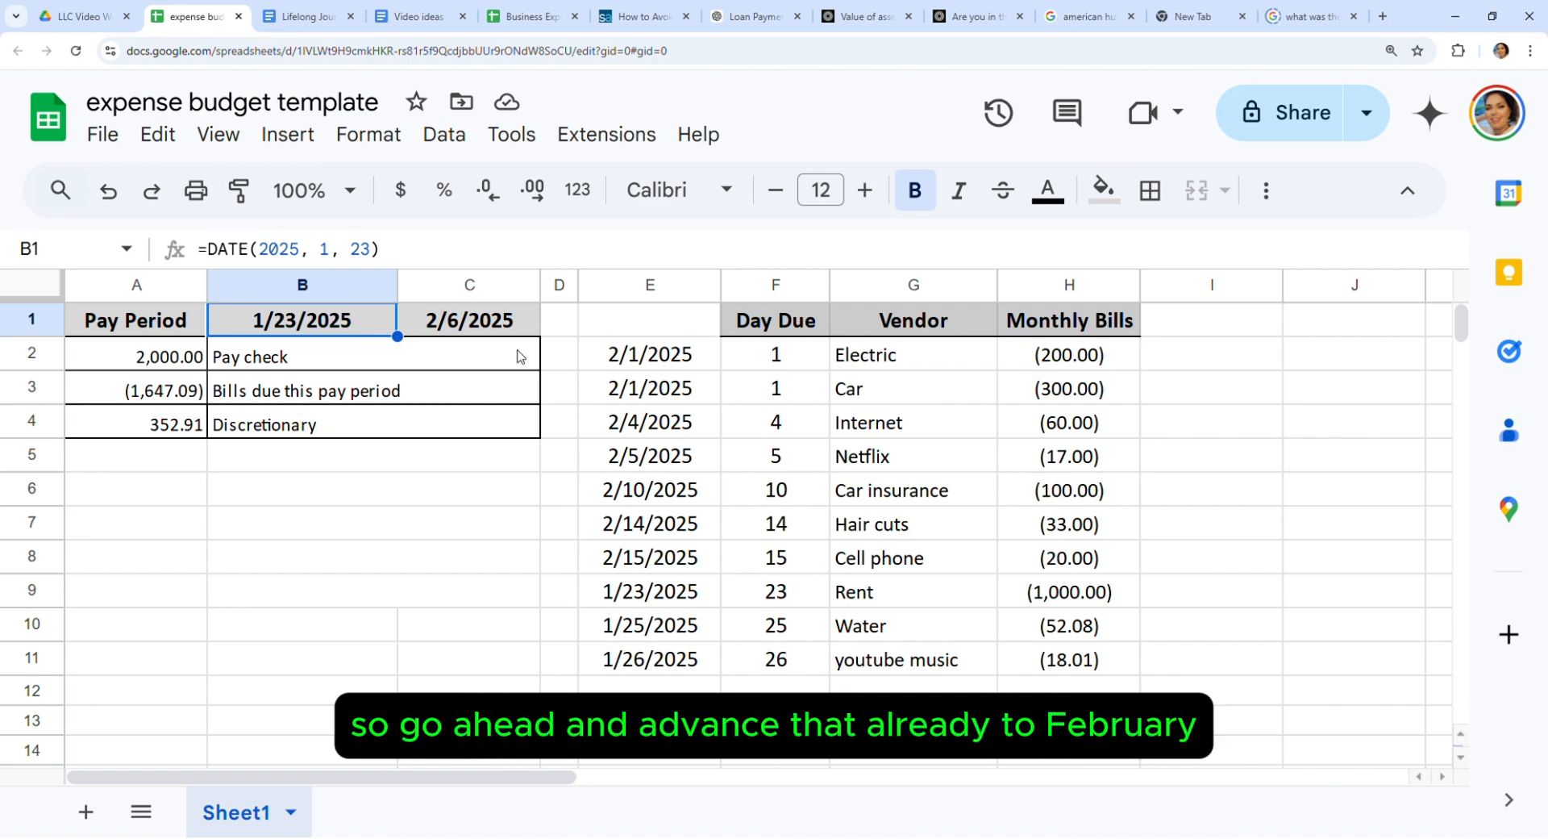
{"action": "left_click", "coordinate": [650, 358]}
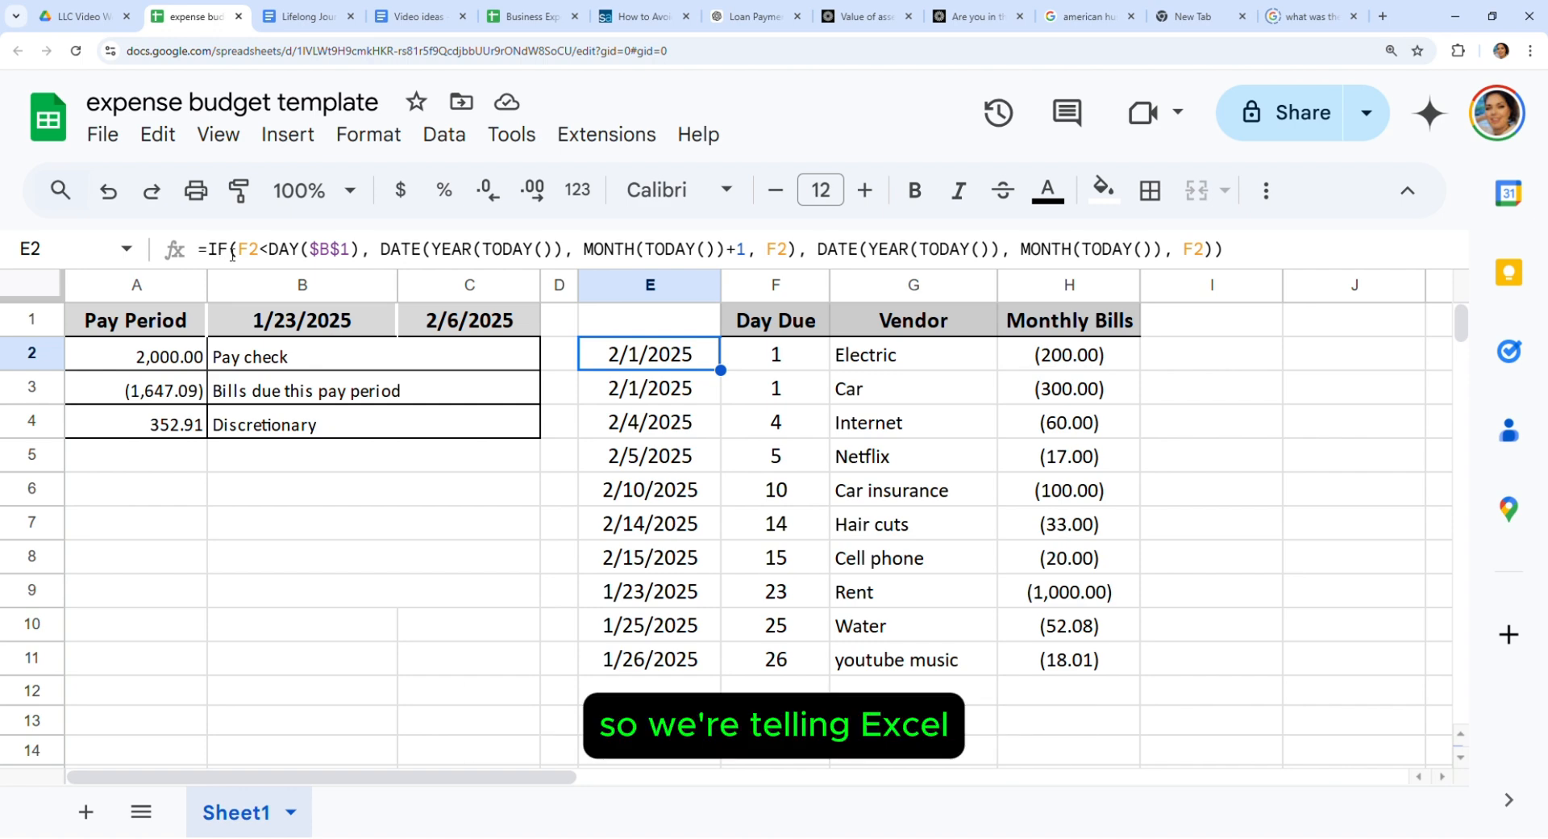
{"action": "left_click", "coordinate": [784, 357]}
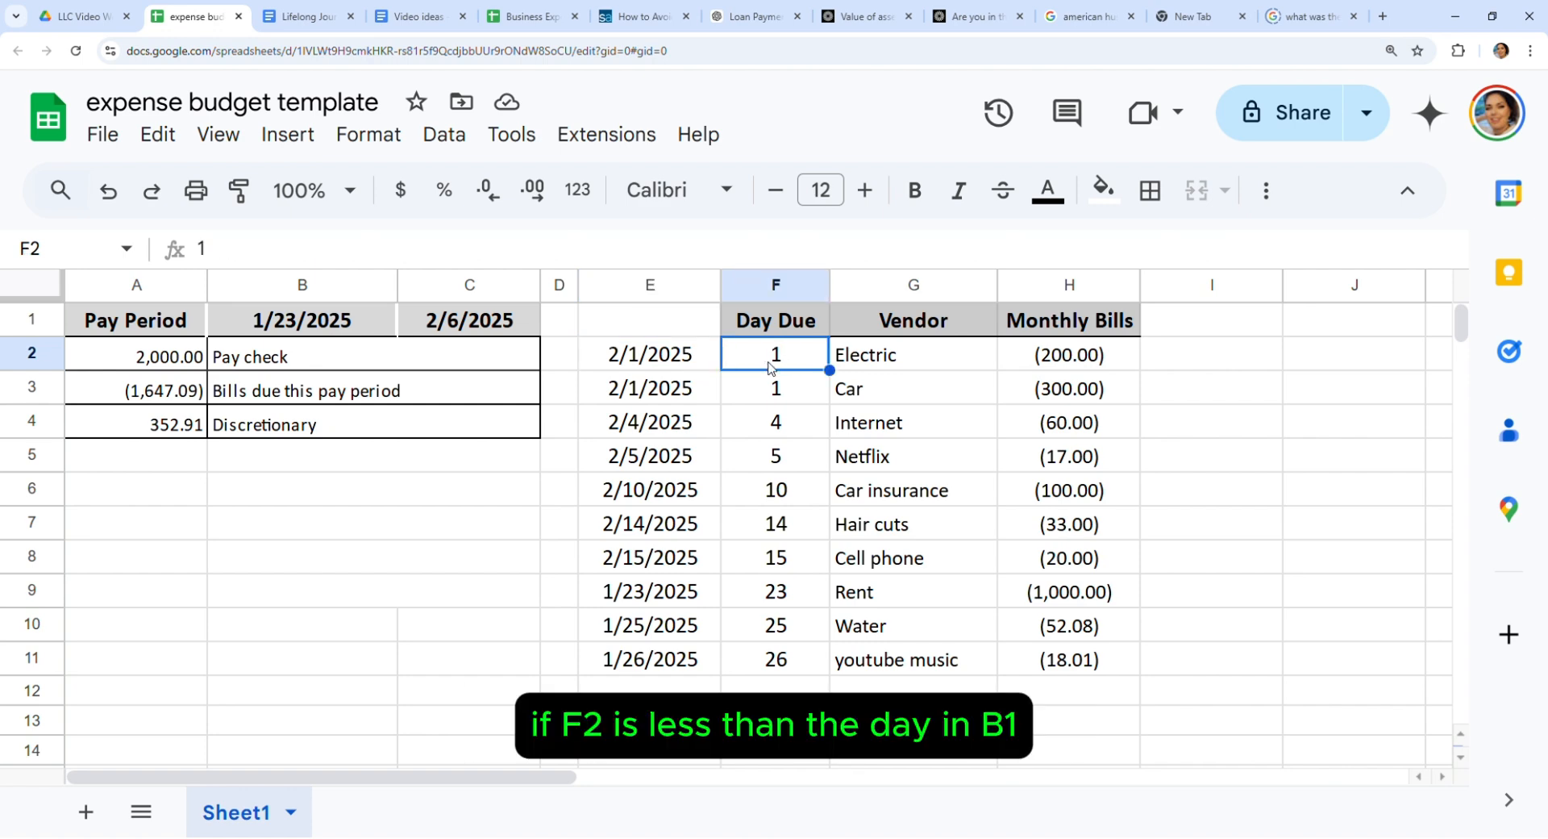
{"action": "left_click", "coordinate": [614, 363]}
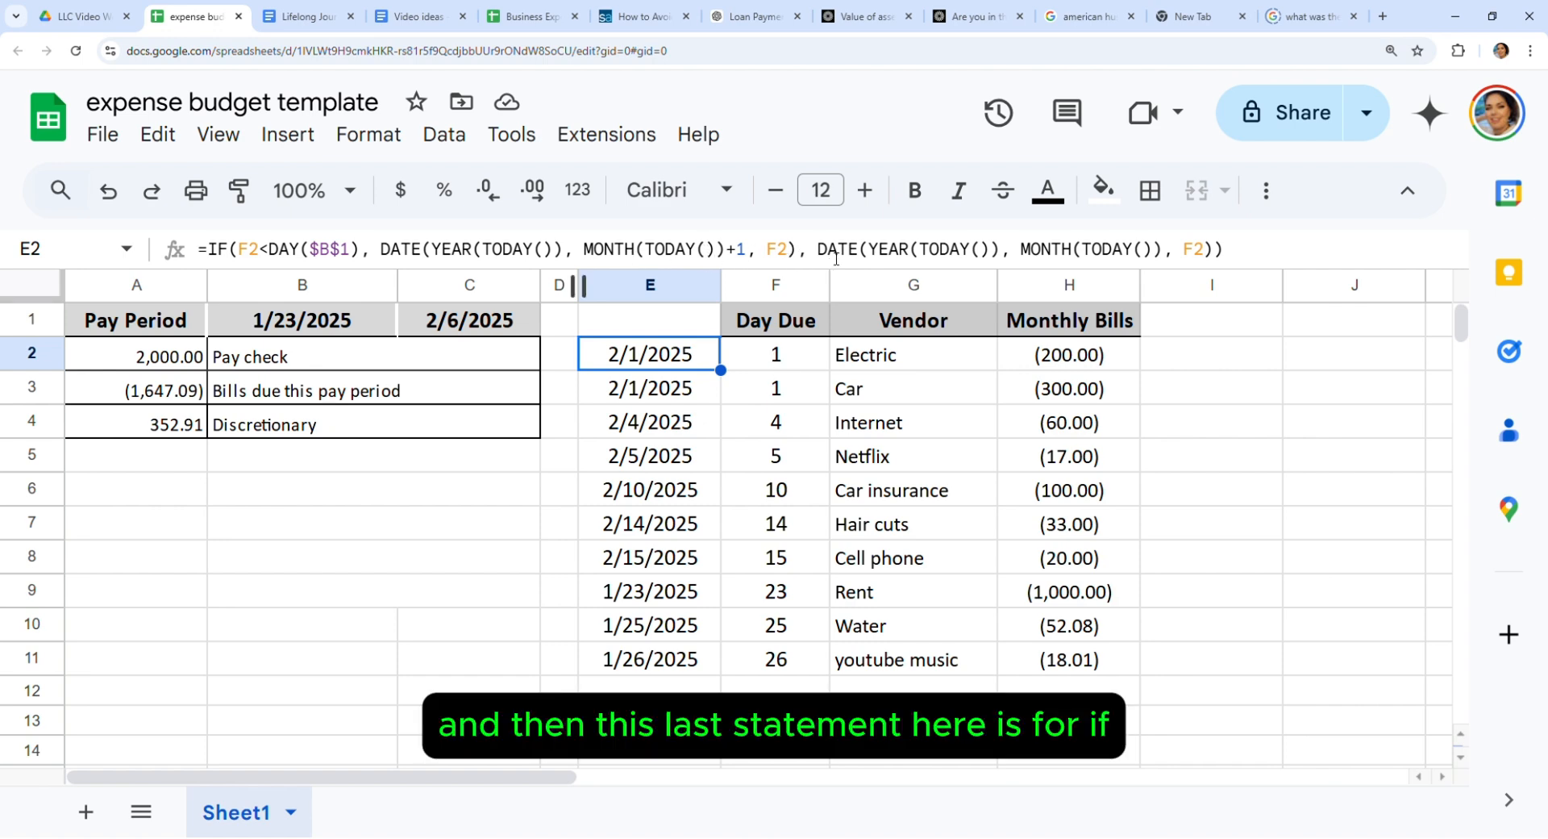
Highlight the last DATE(YEAR(TODAY()), MONTH(TODAY()), F2) argument in the E2 formula, and leave the formula without changes
{"action": "left_click_drag", "start_coordinate": [828, 256], "coordinate": [1226, 263]}
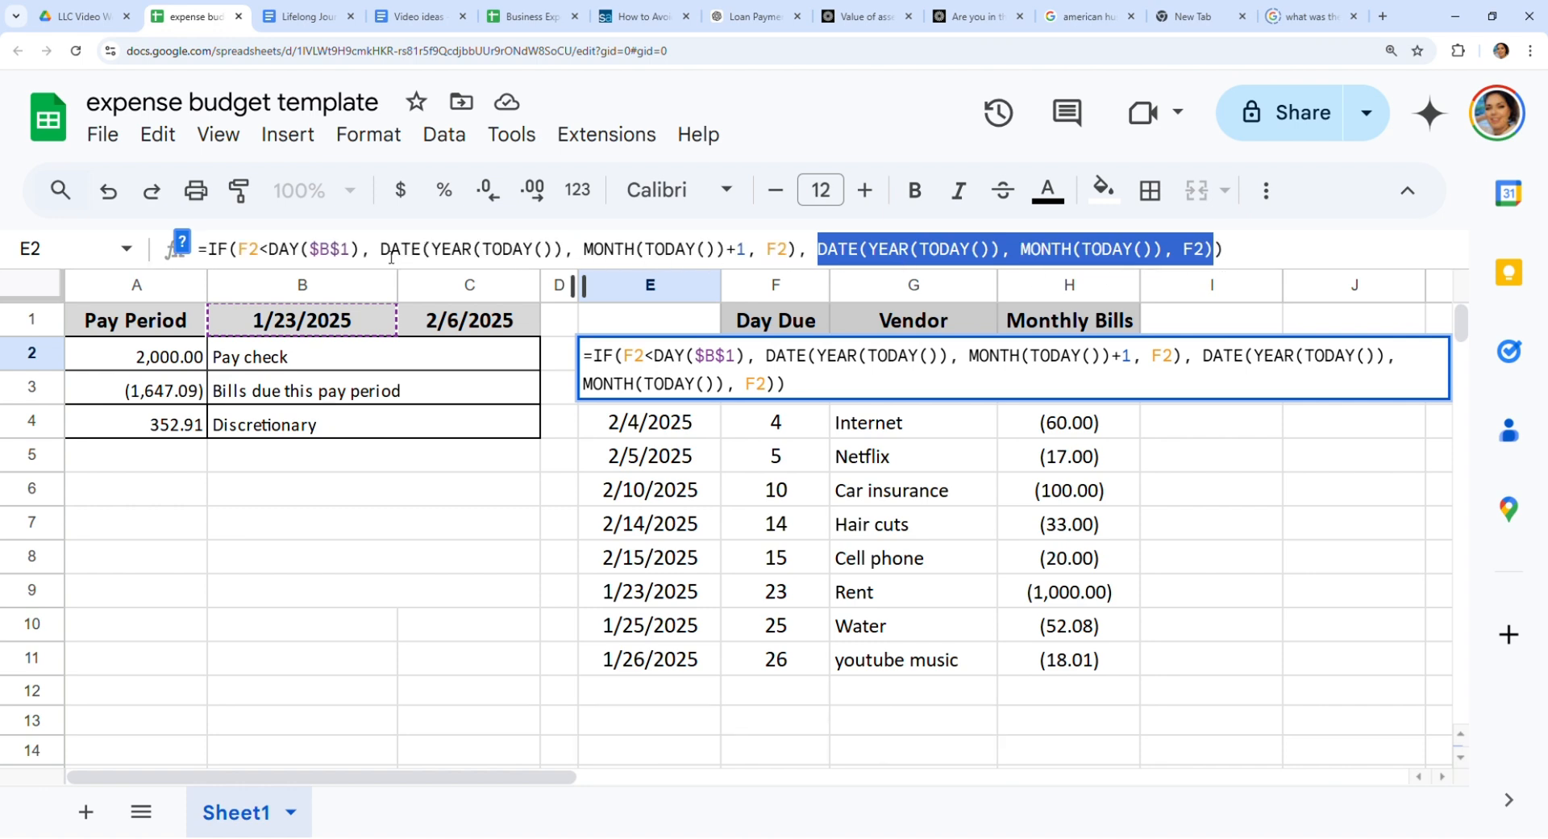
{"action": "left_click_drag", "start_coordinate": [242, 257], "coordinate": [1225, 258]}
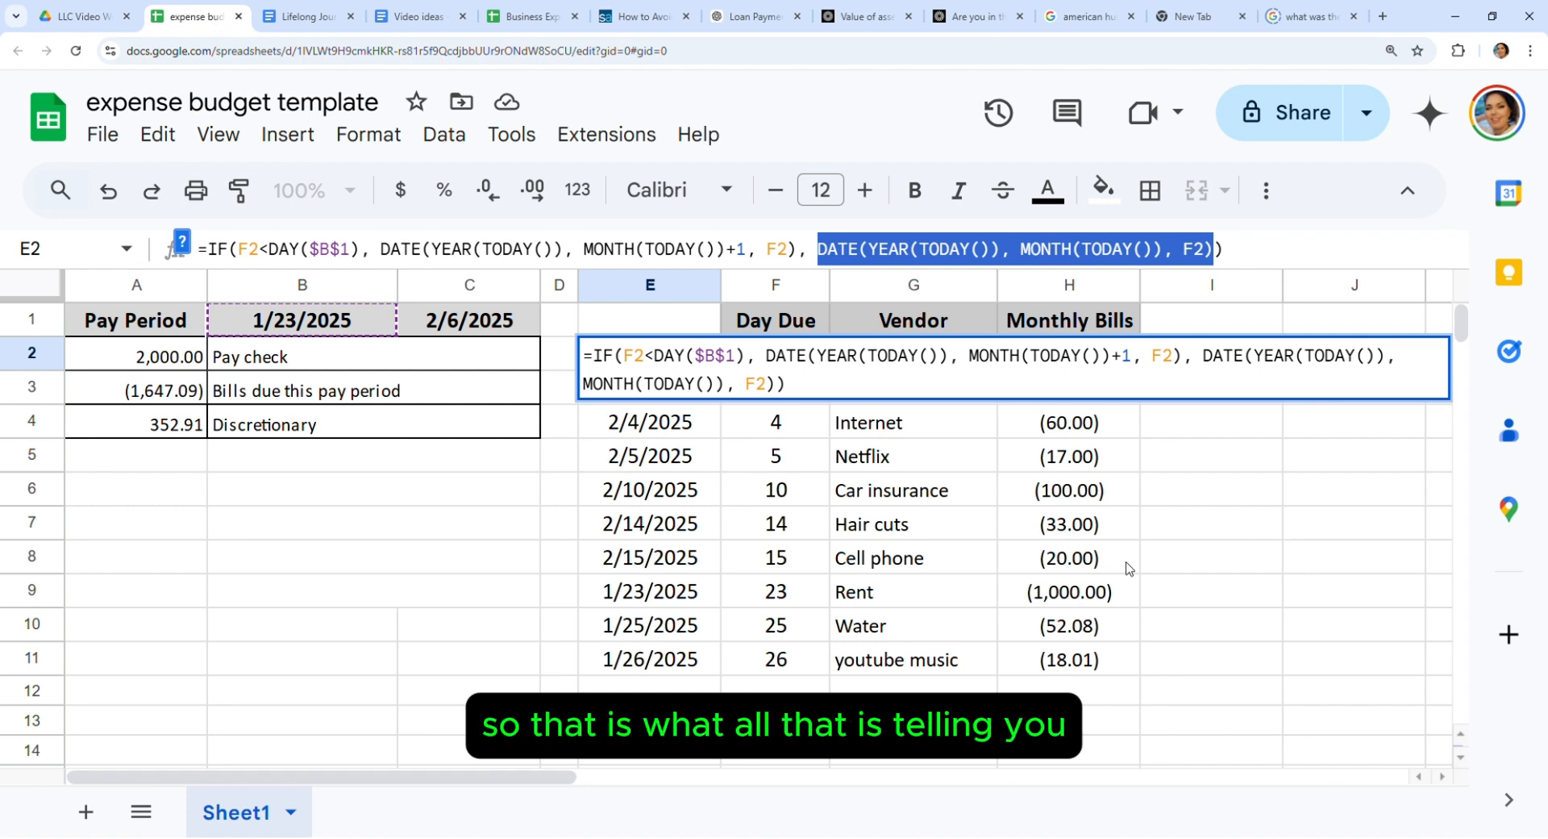
{"action": "left_click", "coordinate": [597, 532]}
{"action": "left_click", "coordinate": [657, 454]}
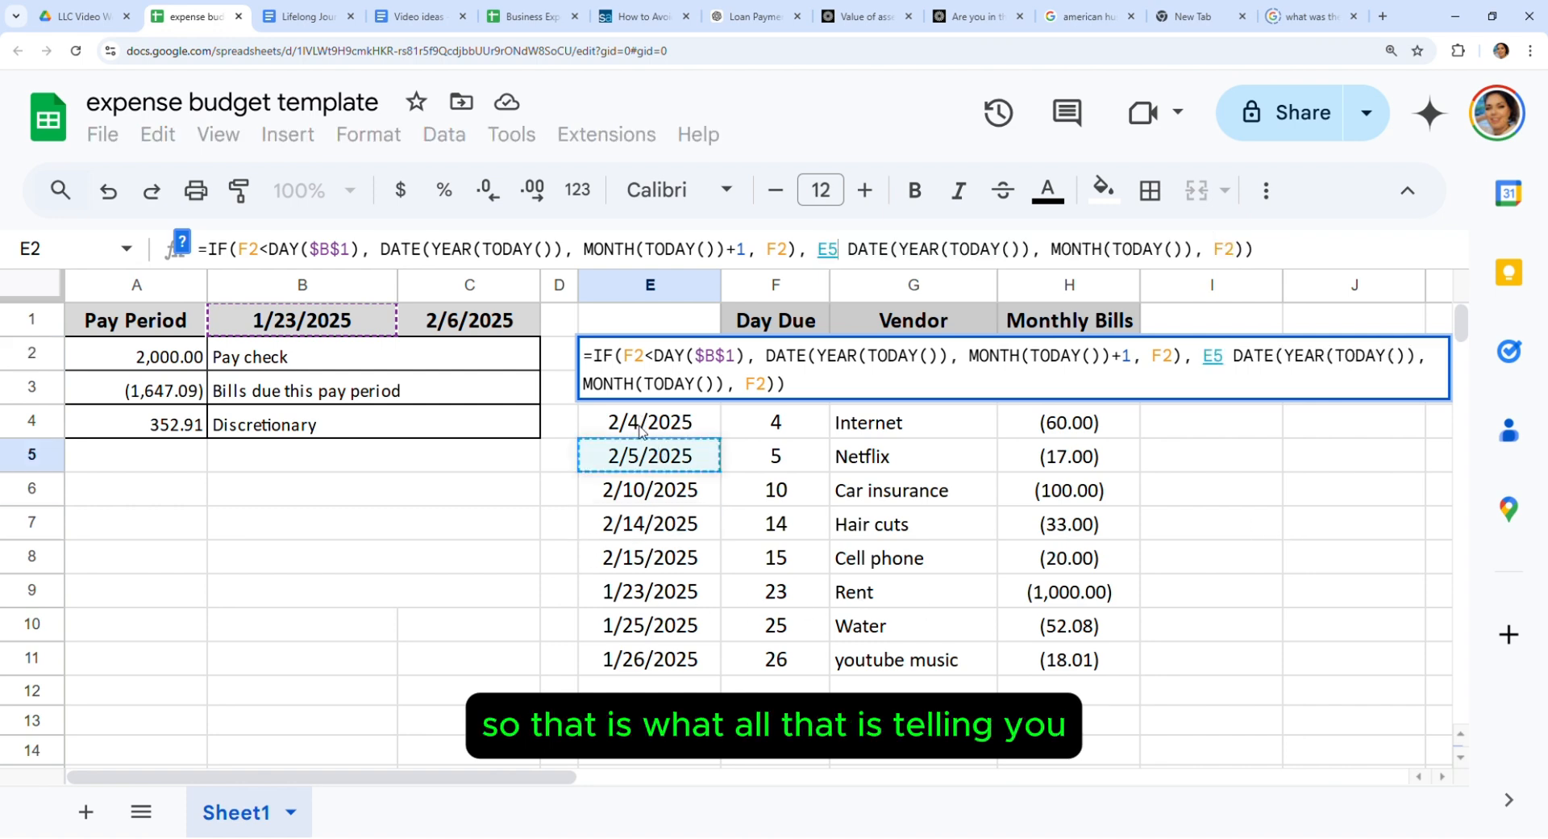
{"action": "key", "text": "Escape"}
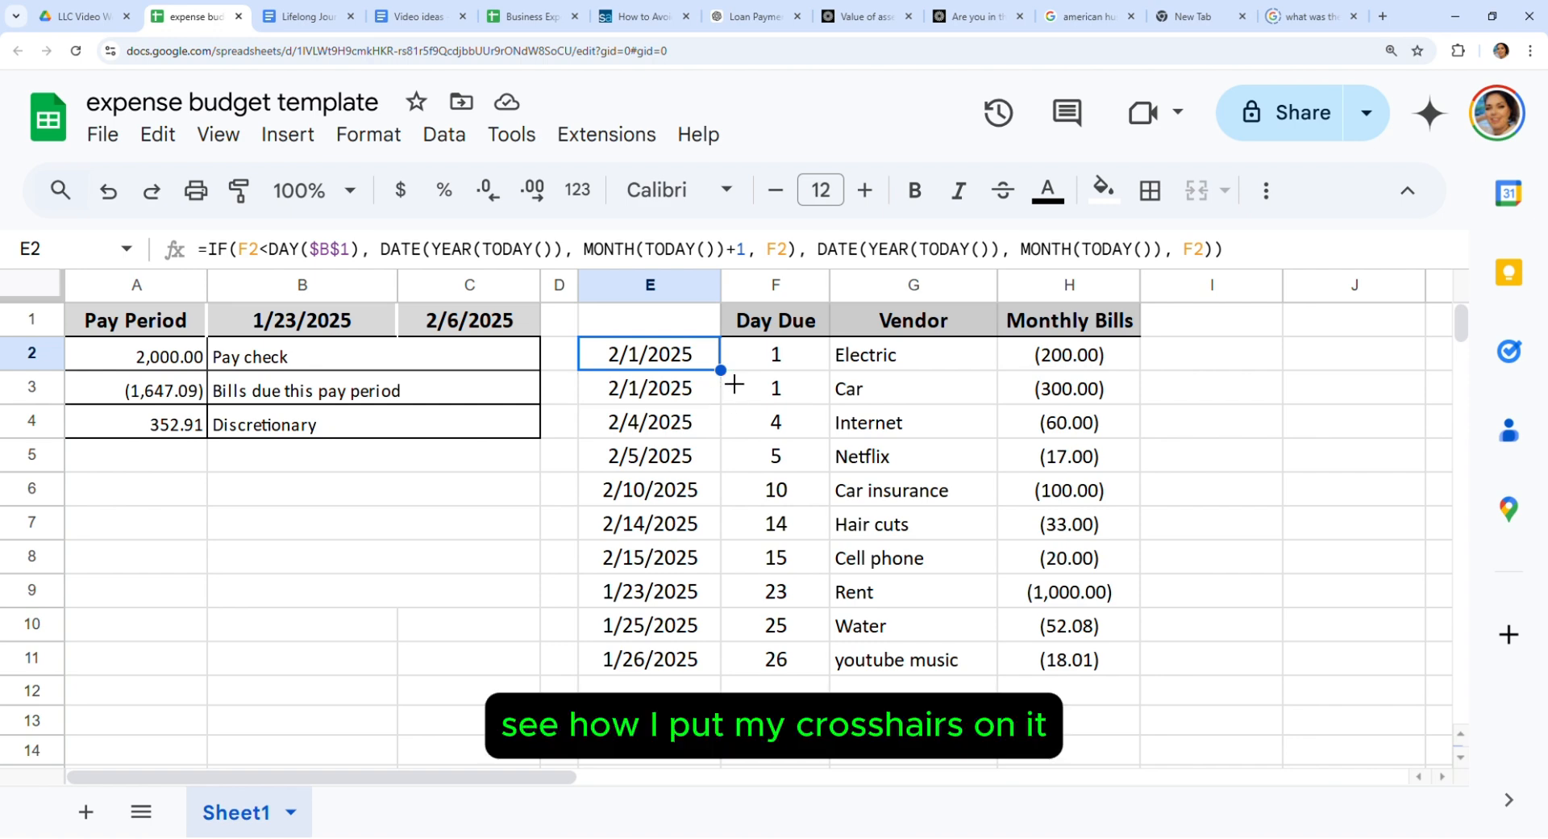
Fill the IF date formula from E2 down to E11 and check the row references in the cells below
{"action": "left_click_drag", "start_coordinate": [729, 384], "coordinate": [694, 674]}
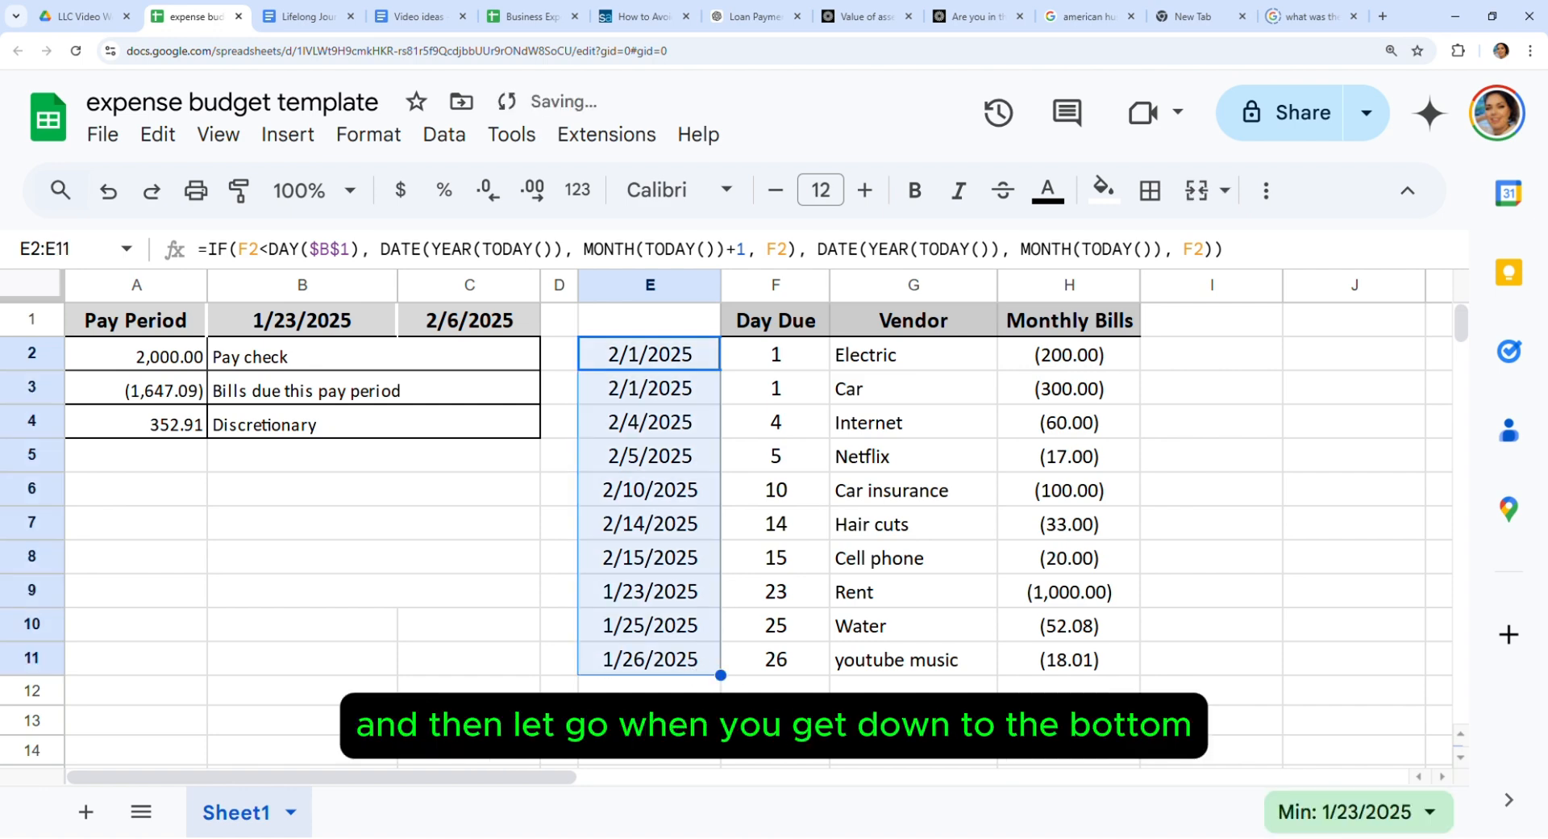
{"action": "left_click", "coordinate": [498, 524]}
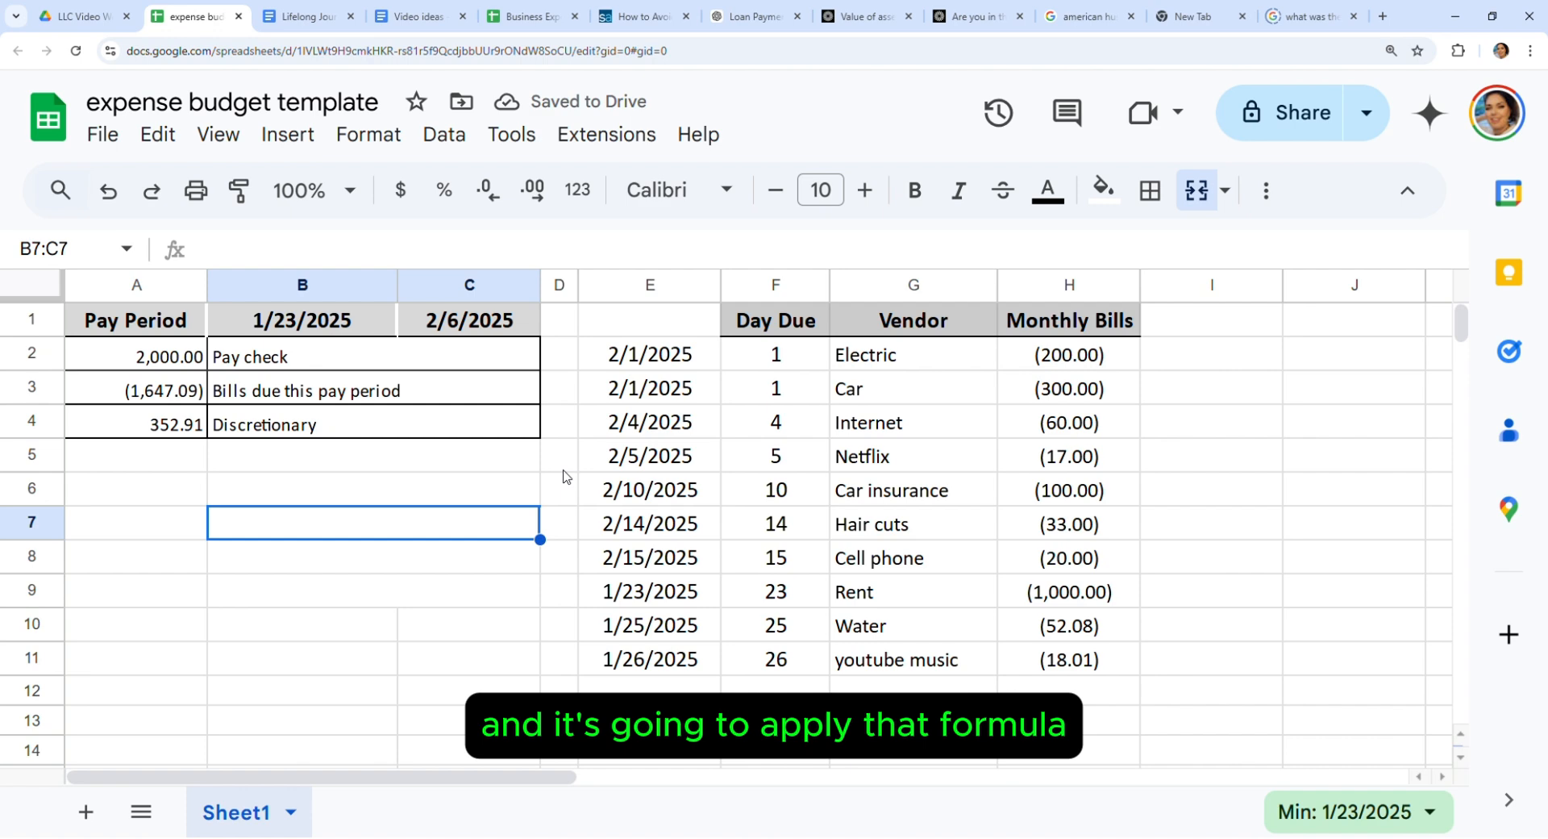
{"action": "left_click", "coordinate": [641, 393]}
{"action": "left_click", "coordinate": [649, 524]}
{"action": "left_click", "coordinate": [657, 427]}
{"action": "left_click", "coordinate": [655, 464]}
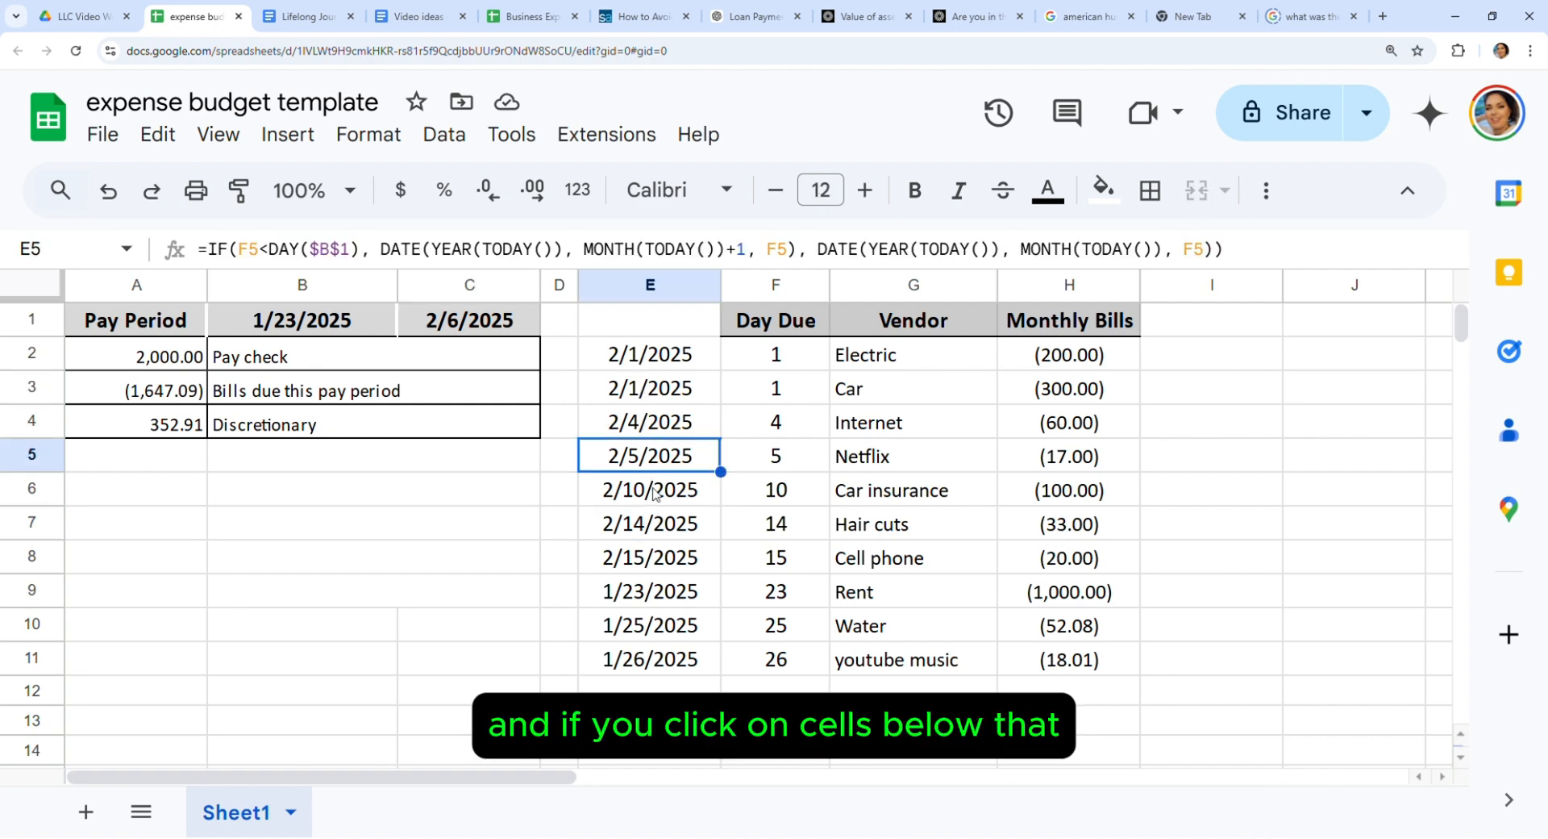
{"action": "left_click", "coordinate": [654, 494]}
{"action": "left_click", "coordinate": [660, 534]}
{"action": "left_click", "coordinate": [658, 564]}
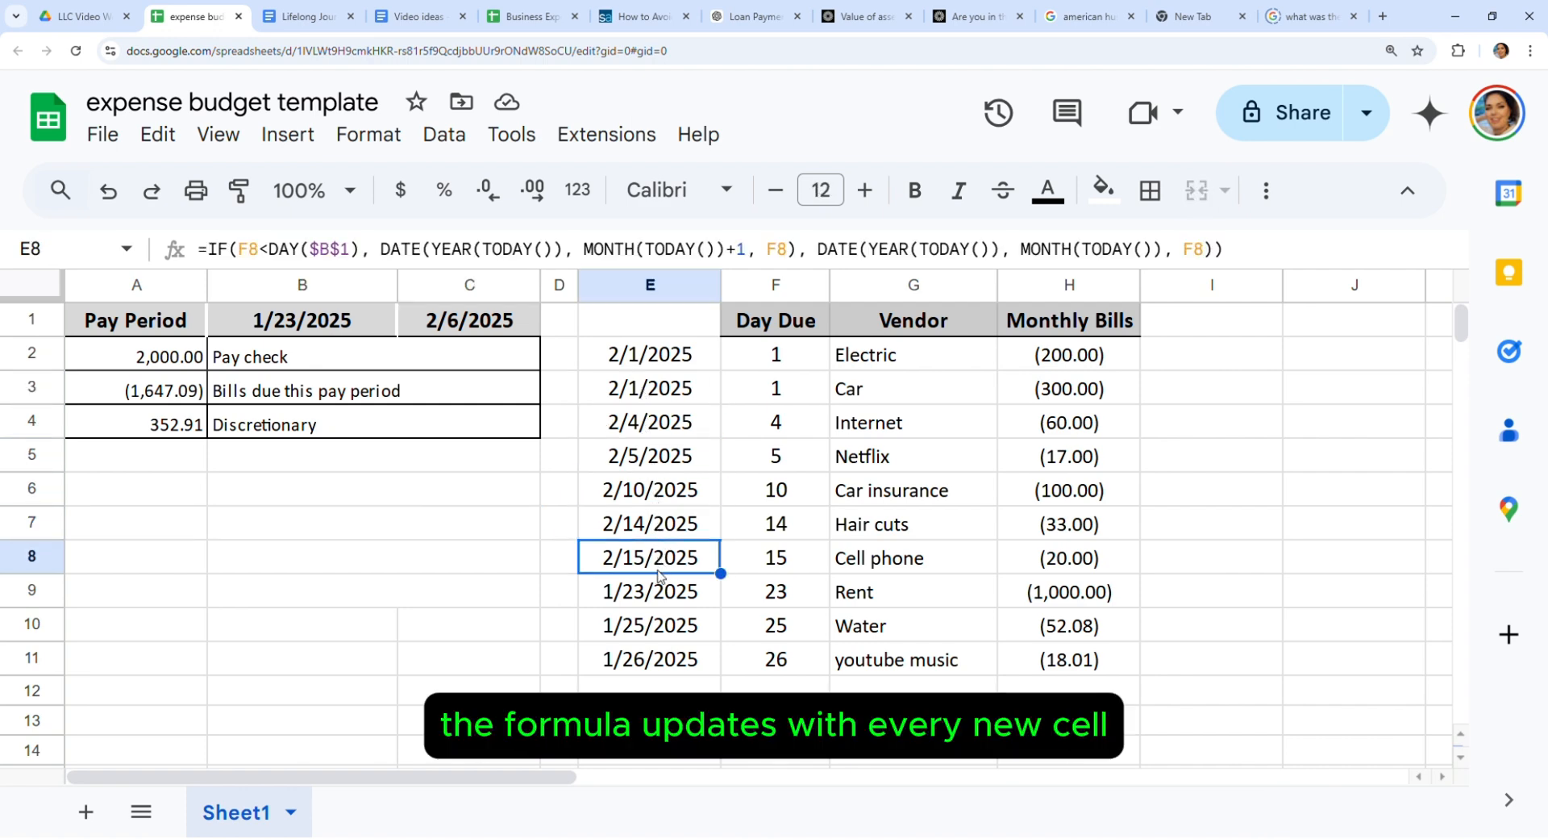
{"action": "left_click", "coordinate": [646, 603]}
{"action": "left_click", "coordinate": [641, 631]}
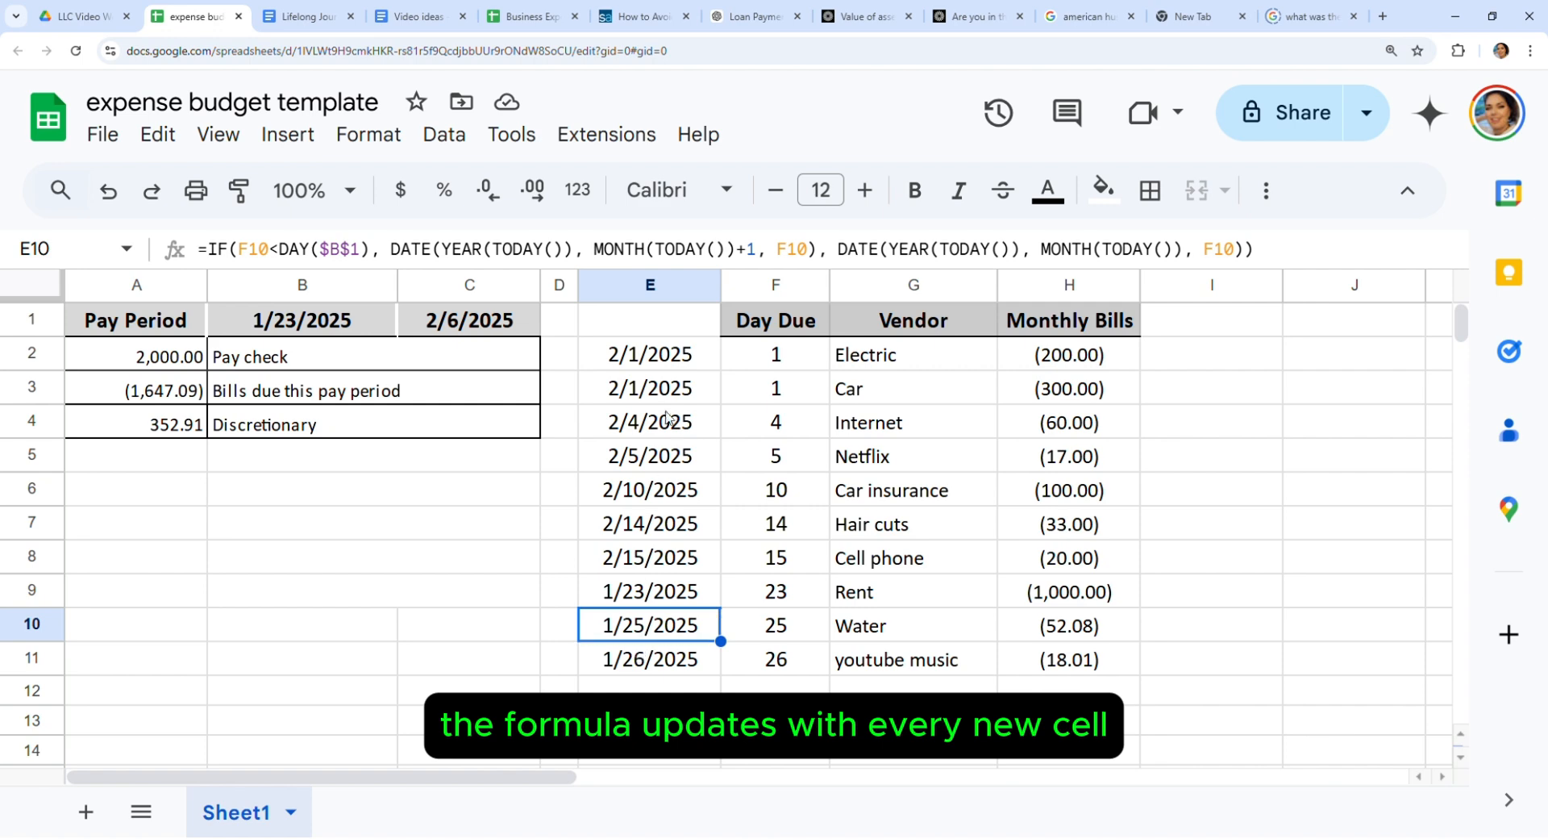
Highlight the absolute reference $B$1 inside the E2 formula, and exit without editing it
{"action": "left_click", "coordinate": [673, 362]}
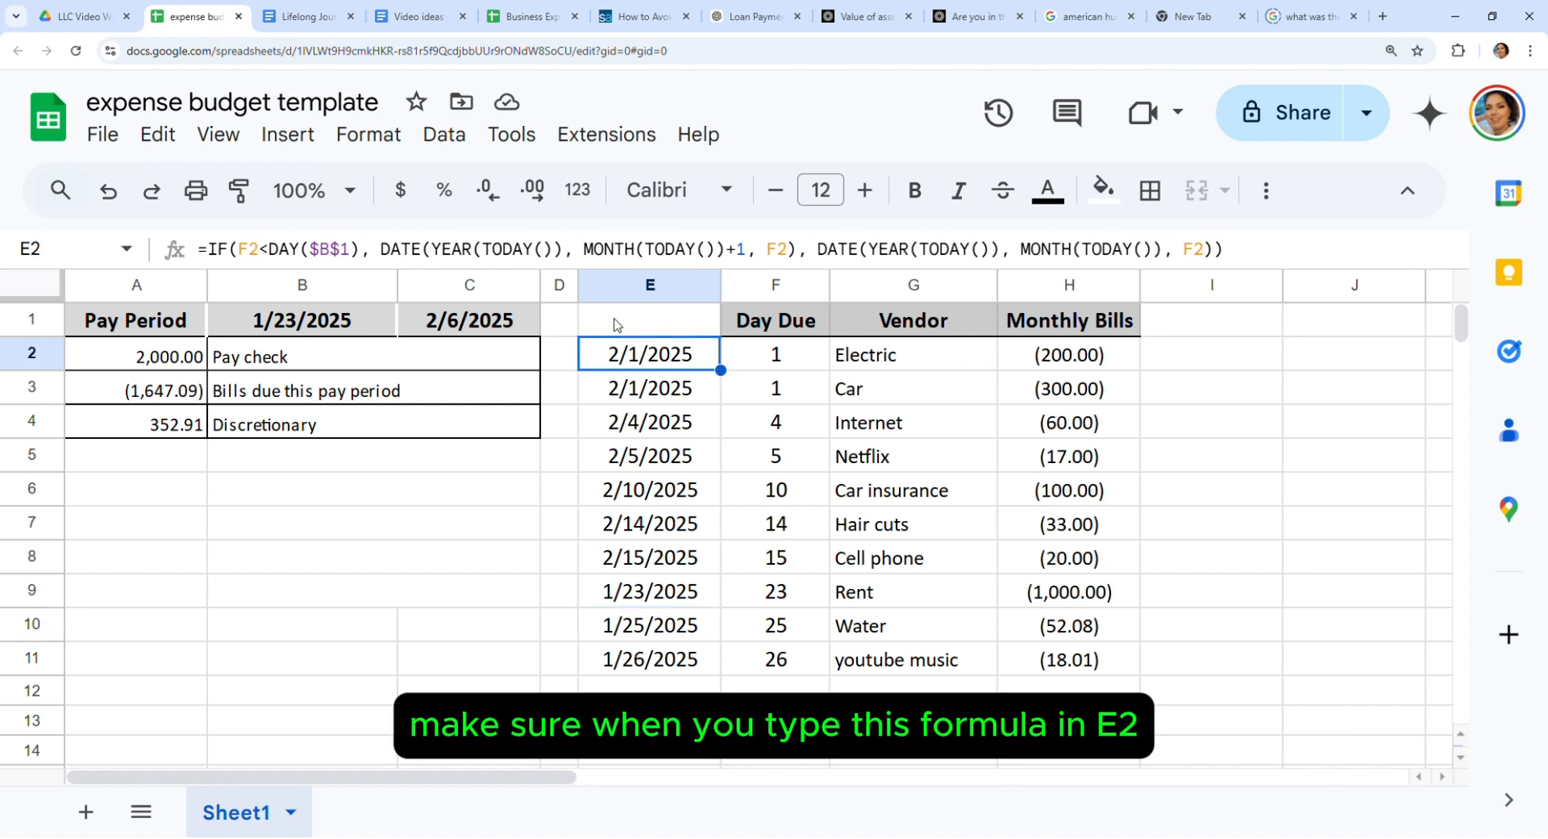
{"action": "left_click", "coordinate": [319, 255]}
{"action": "left_click_drag", "start_coordinate": [311, 254], "coordinate": [353, 254]}
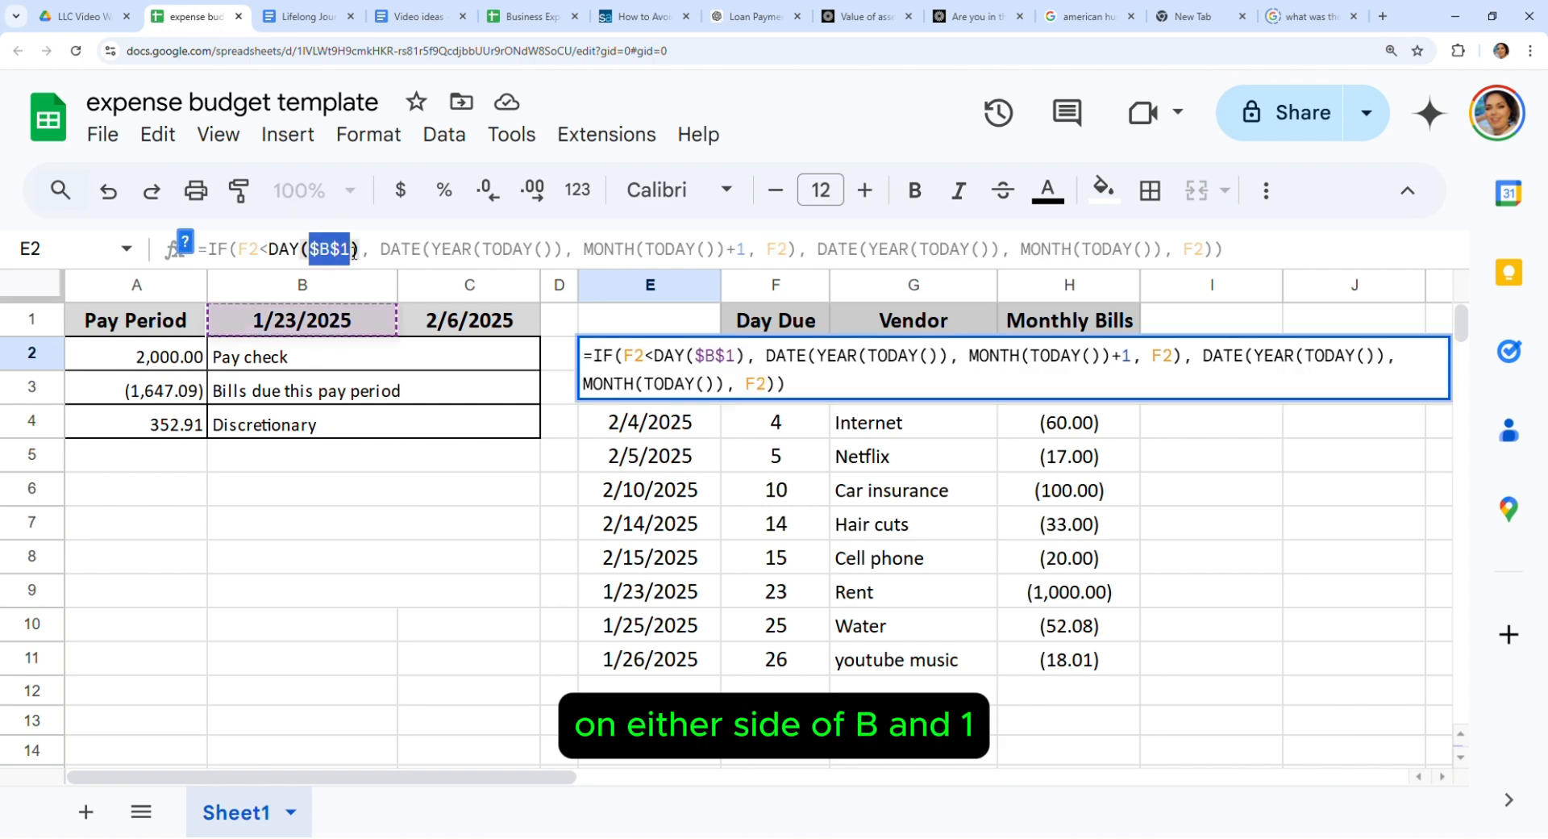
{"action": "left_click", "coordinate": [495, 497]}
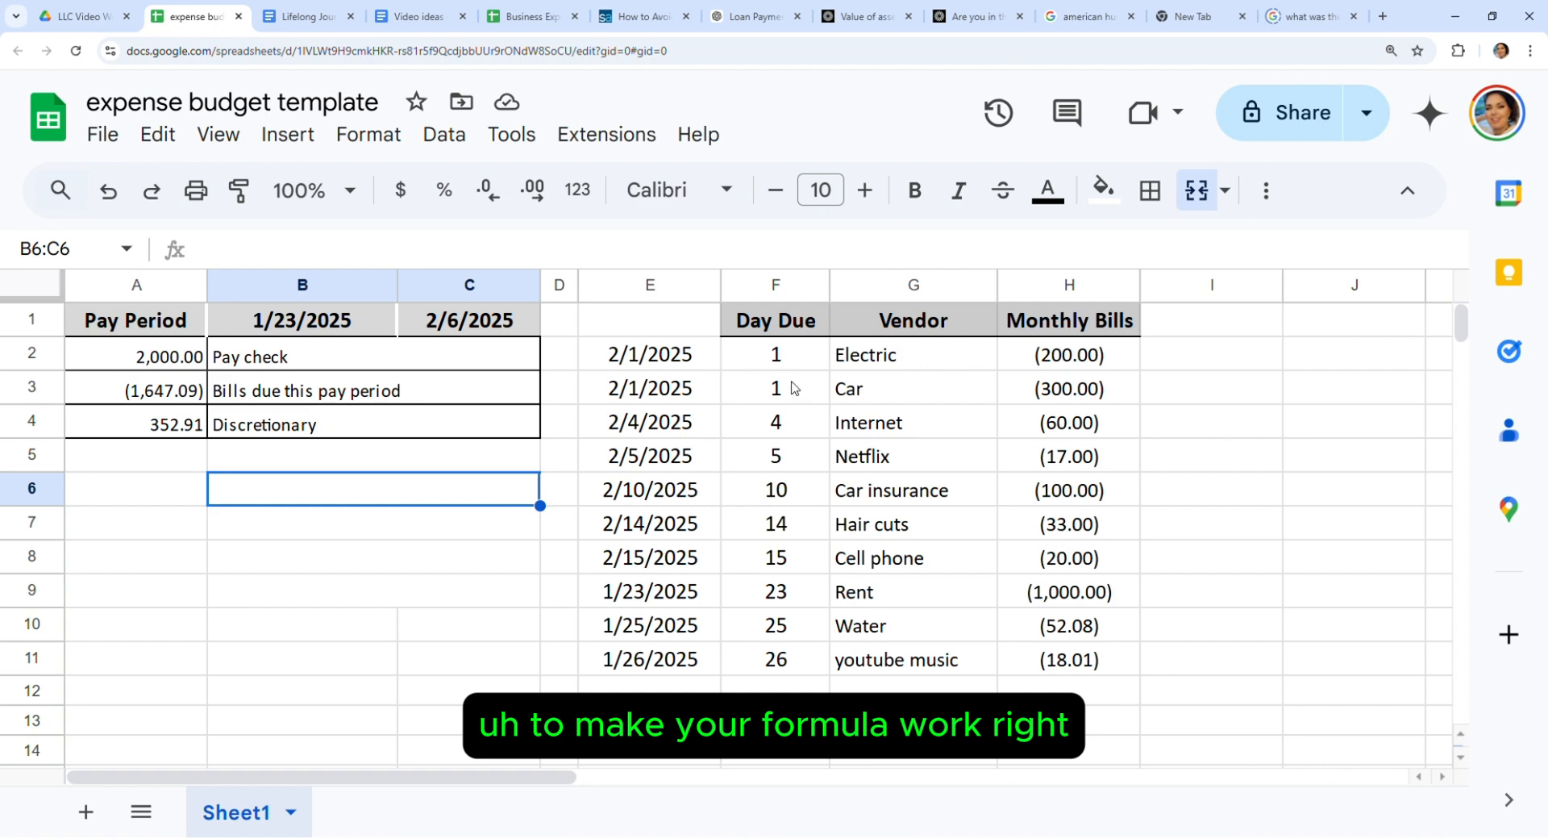
Copy the E2 formula down column E again and check the $B$1 reference in E7
{"action": "left_click", "coordinate": [637, 356]}
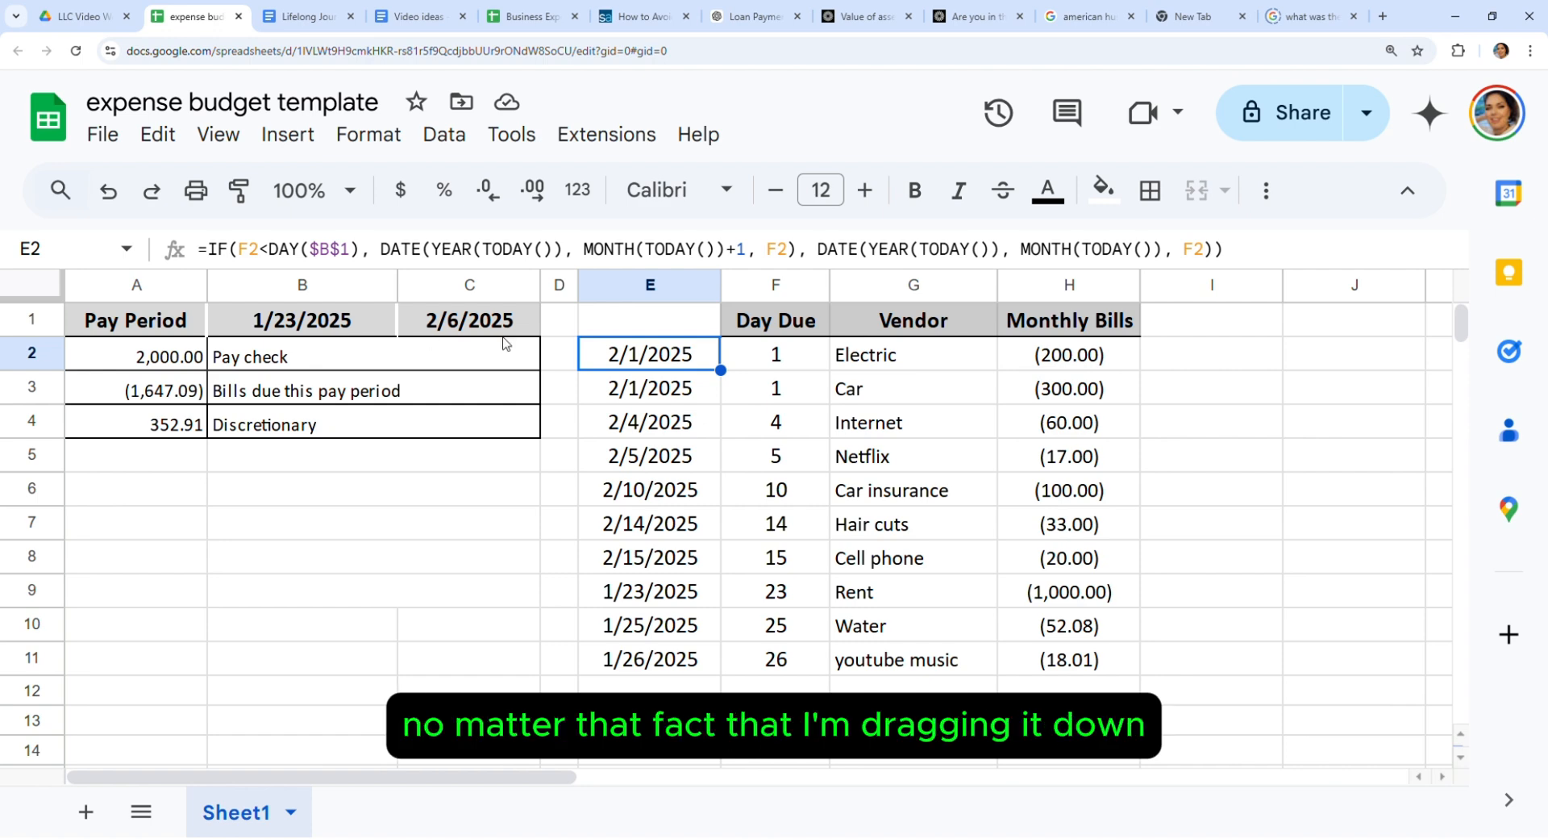
{"action": "left_click", "coordinate": [675, 391]}
{"action": "left_click", "coordinate": [693, 361]}
{"action": "left_click_drag", "start_coordinate": [720, 370], "coordinate": [697, 665]}
{"action": "left_click", "coordinate": [694, 524]}
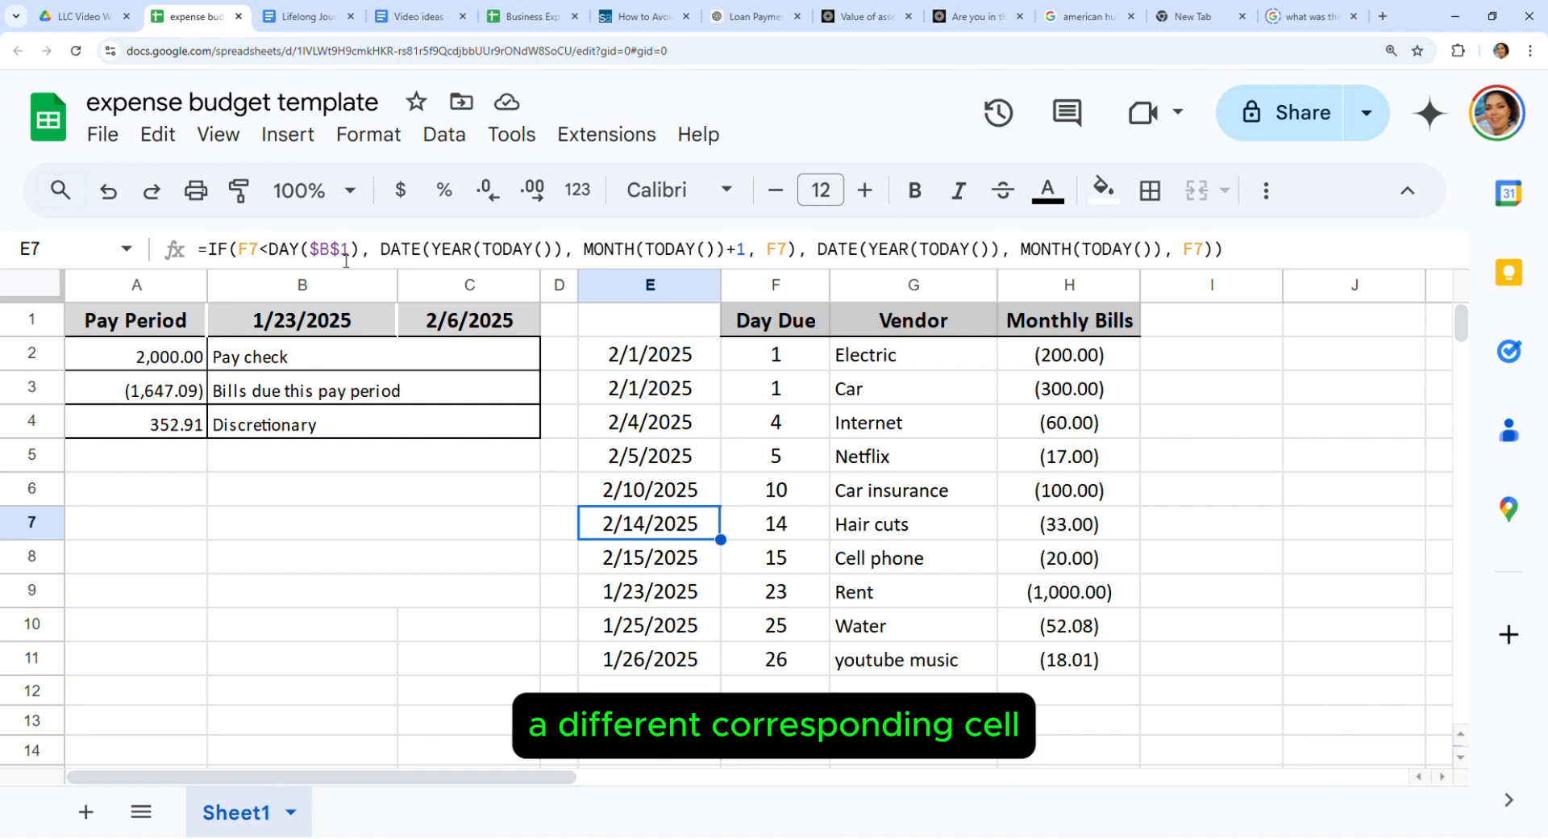
Reapply the due date formula from E2 through E11
{"action": "left_click", "coordinate": [700, 360]}
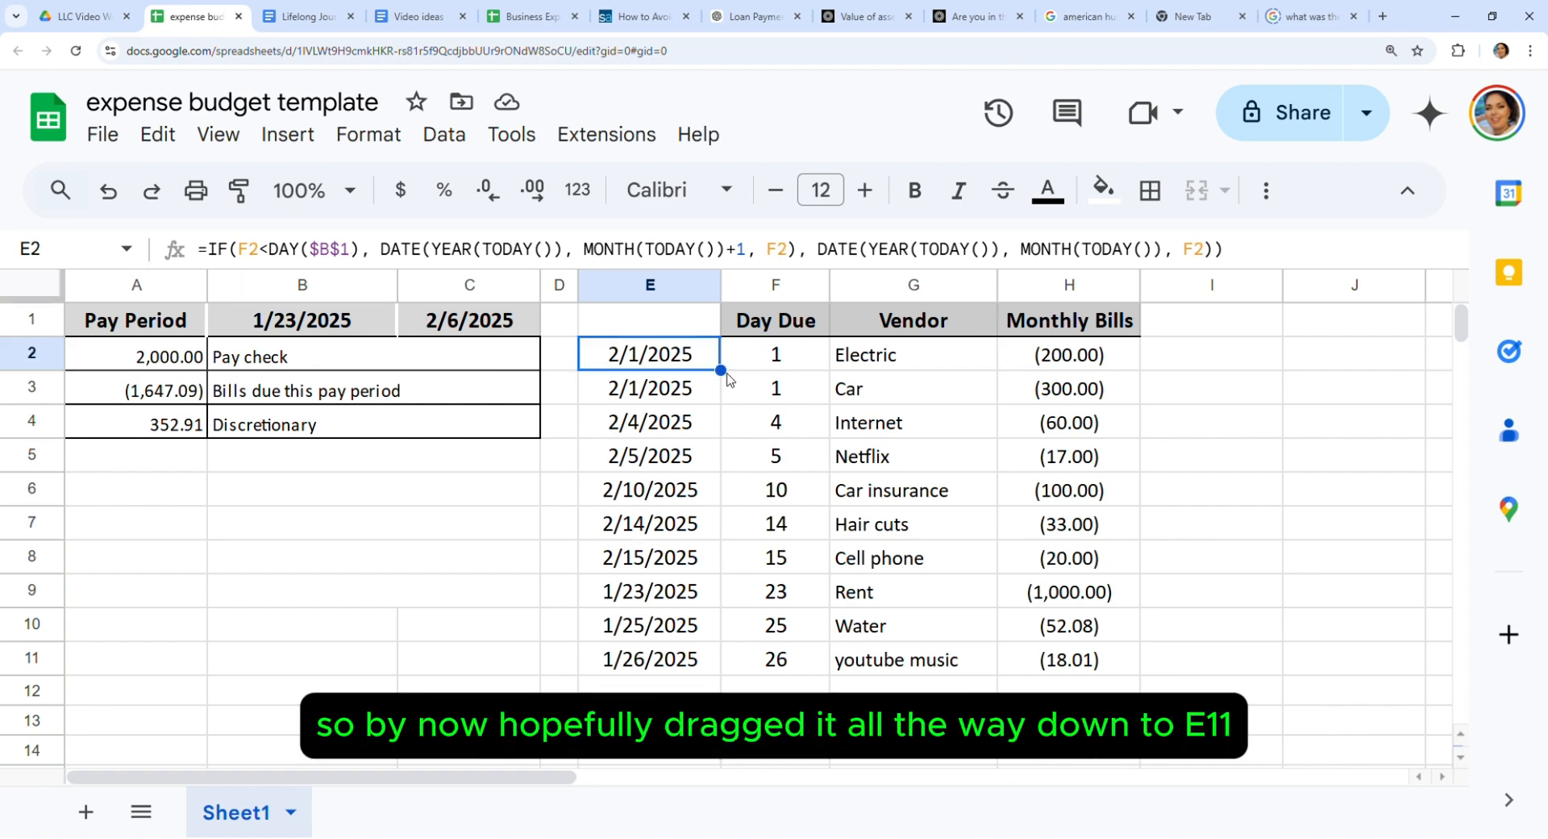
{"action": "left_click_drag", "start_coordinate": [736, 385], "coordinate": [699, 684]}
{"action": "left_click", "coordinate": [766, 684]}
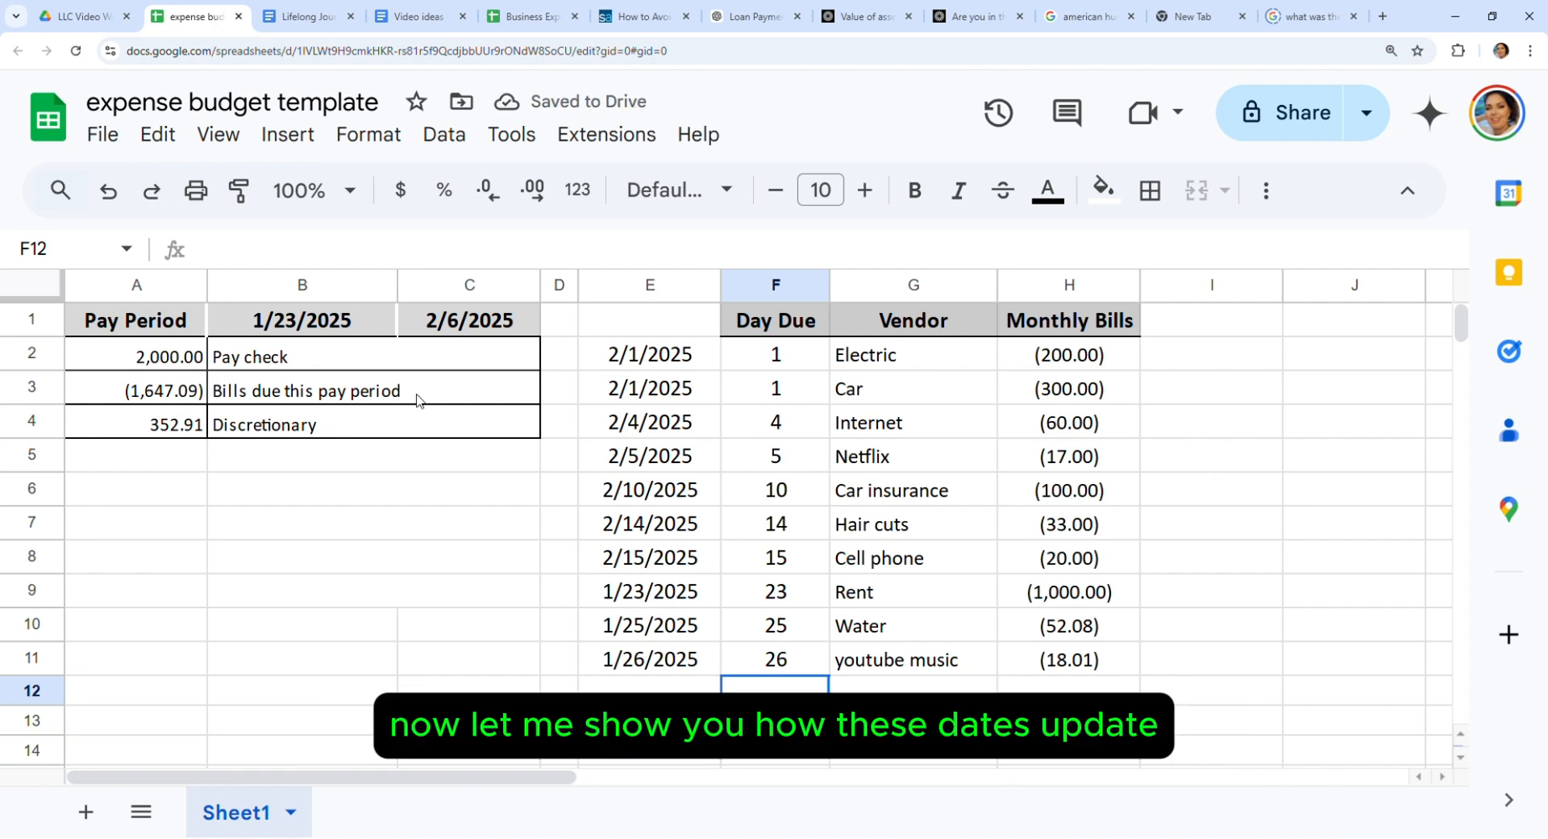
Inspect the formulas behind the first and last due dates in E2 and E11, and the pay period start date in B1
{"action": "left_click", "coordinate": [660, 363]}
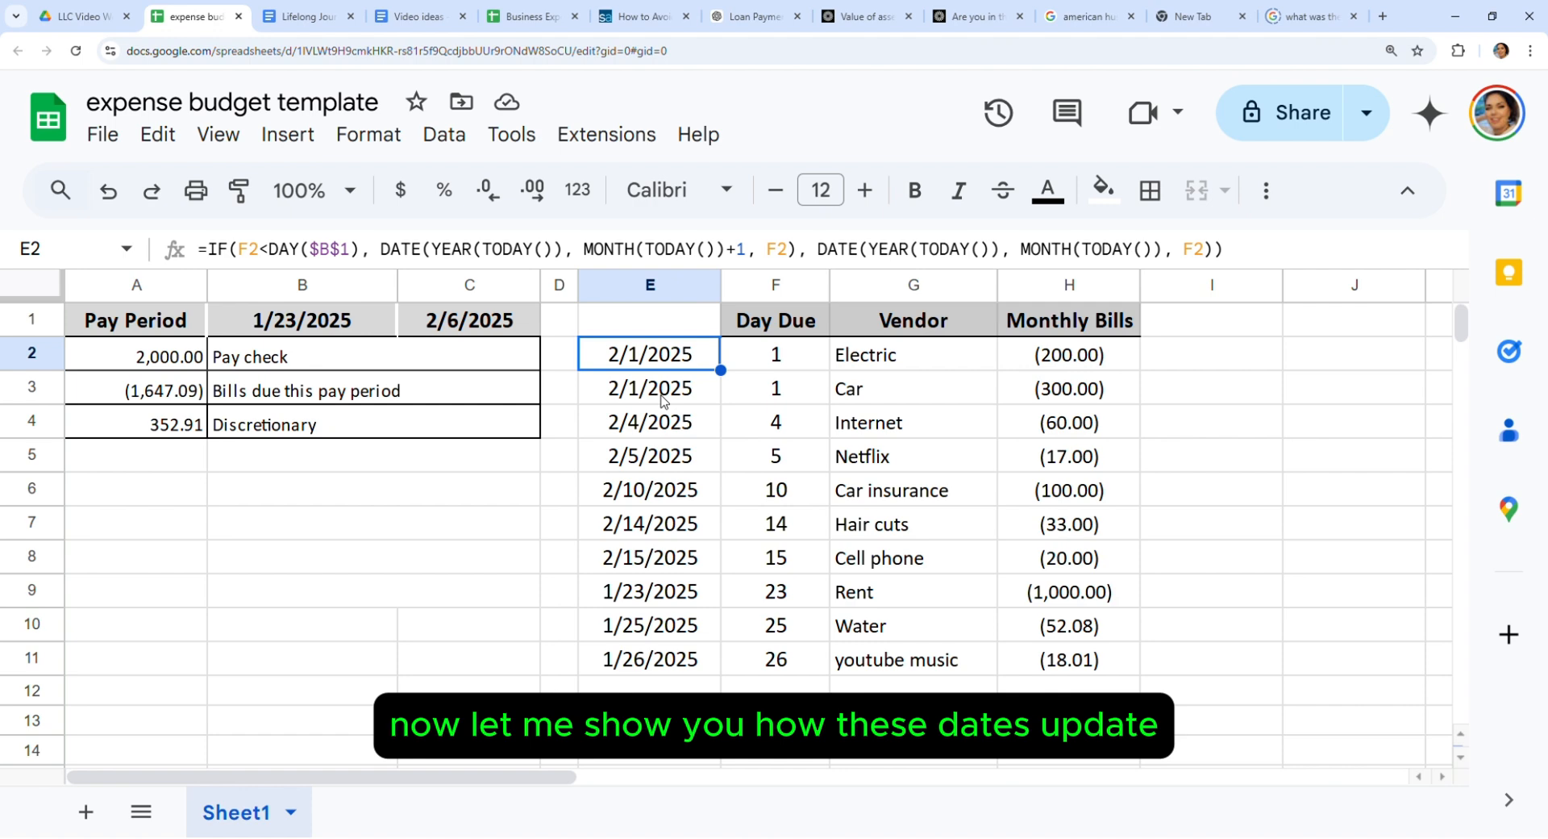
{"action": "left_click", "coordinate": [657, 660]}
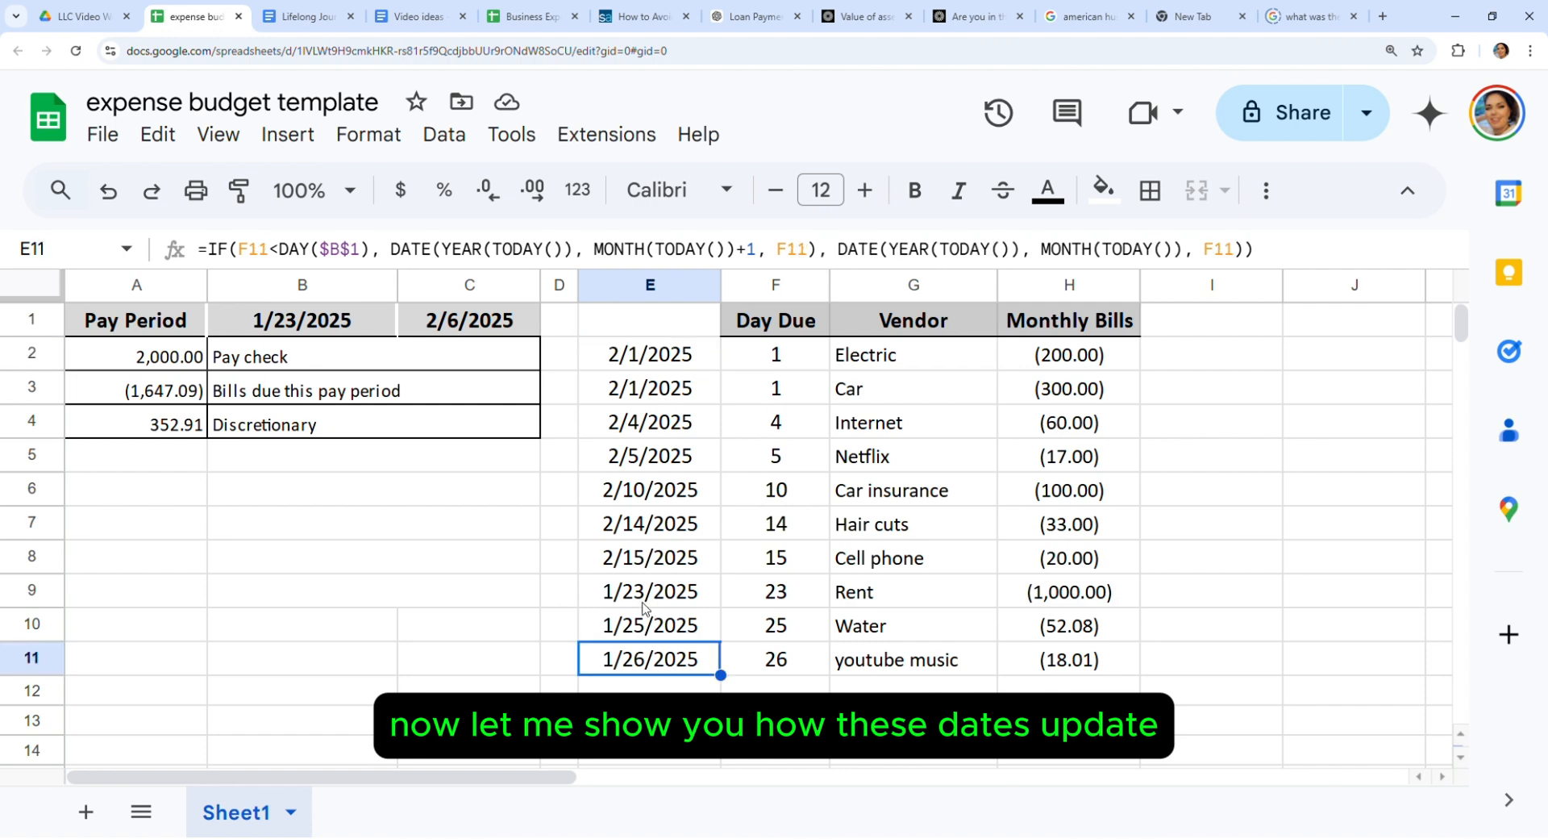
{"action": "left_click", "coordinate": [343, 326]}
{"action": "key", "text": "Right"}
{"action": "left_click", "coordinate": [336, 323]}
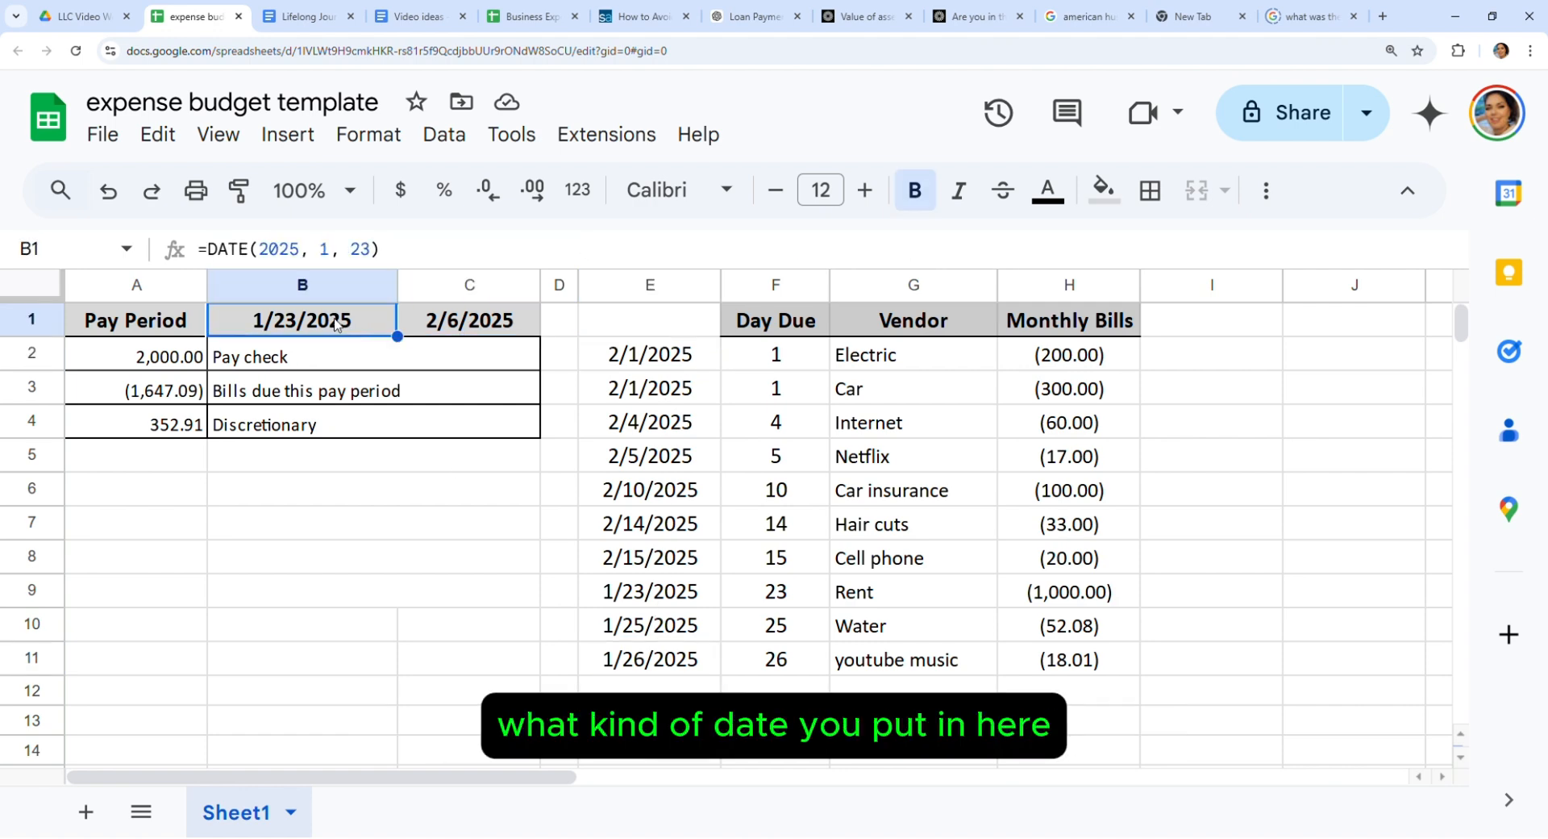
Set the pay period start date in B1 to =DATE(2025, 1, 1)
{"action": "double_click", "coordinate": [294, 325]}
{"action": "left_click", "coordinate": [378, 324]}
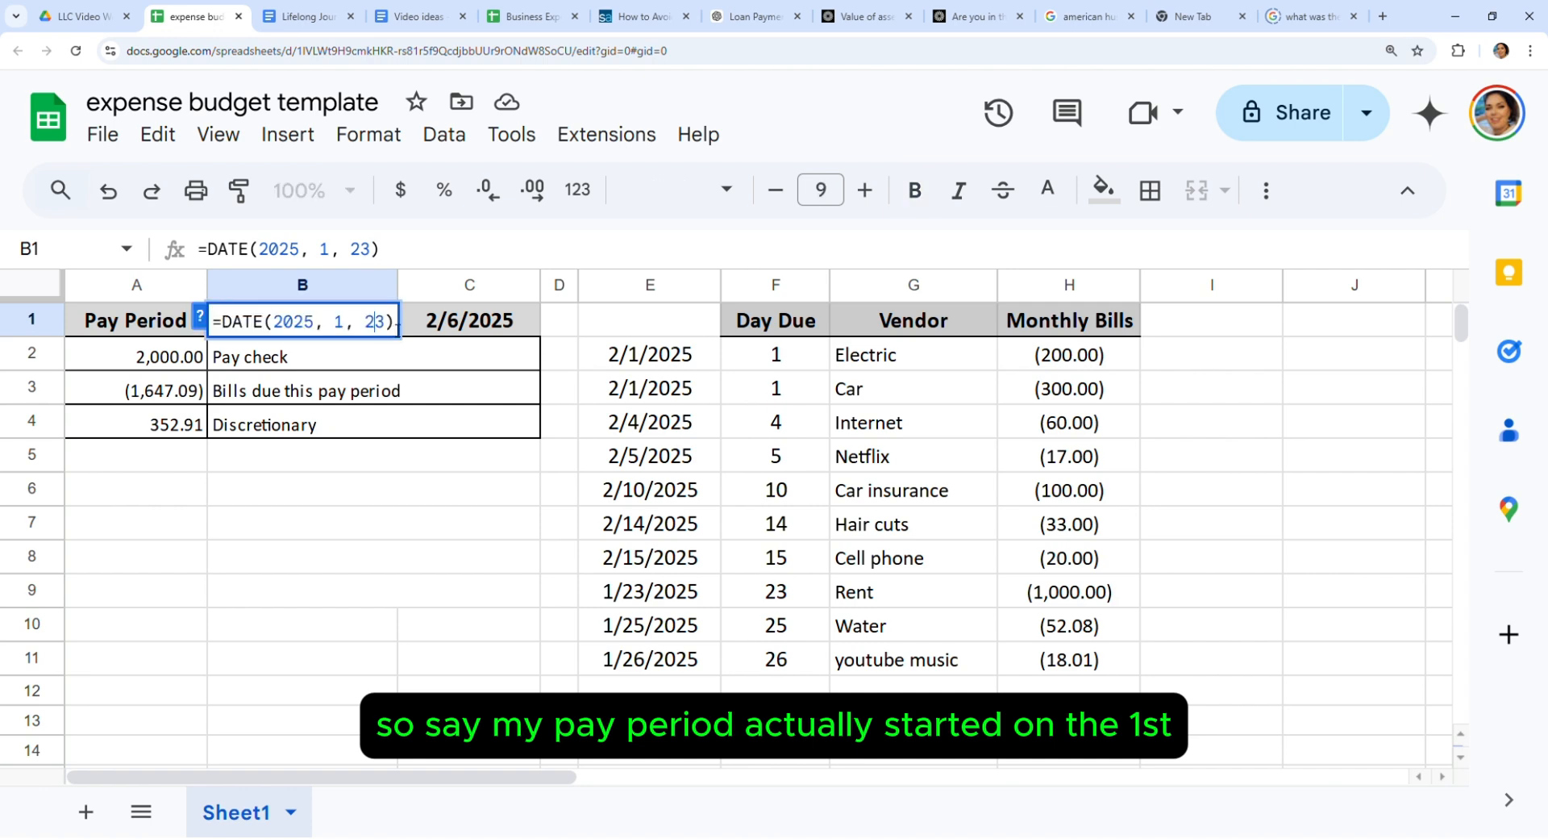
{"action": "key", "text": "BackSpace"}
{"action": "key", "text": "BackSpace"}
{"action": "type", "text": "1"}
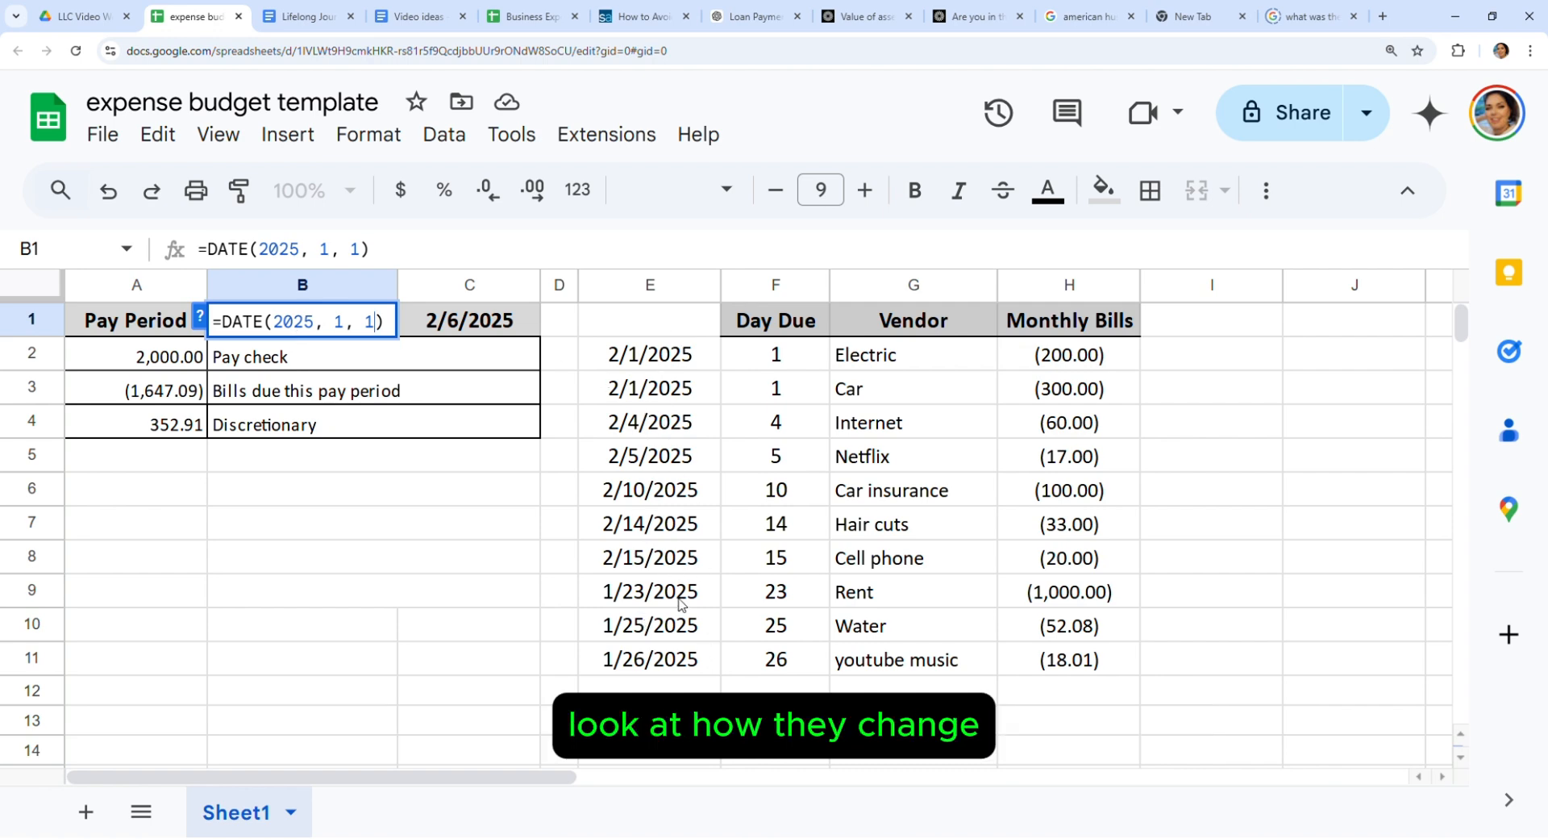
{"action": "key", "text": "Return"}
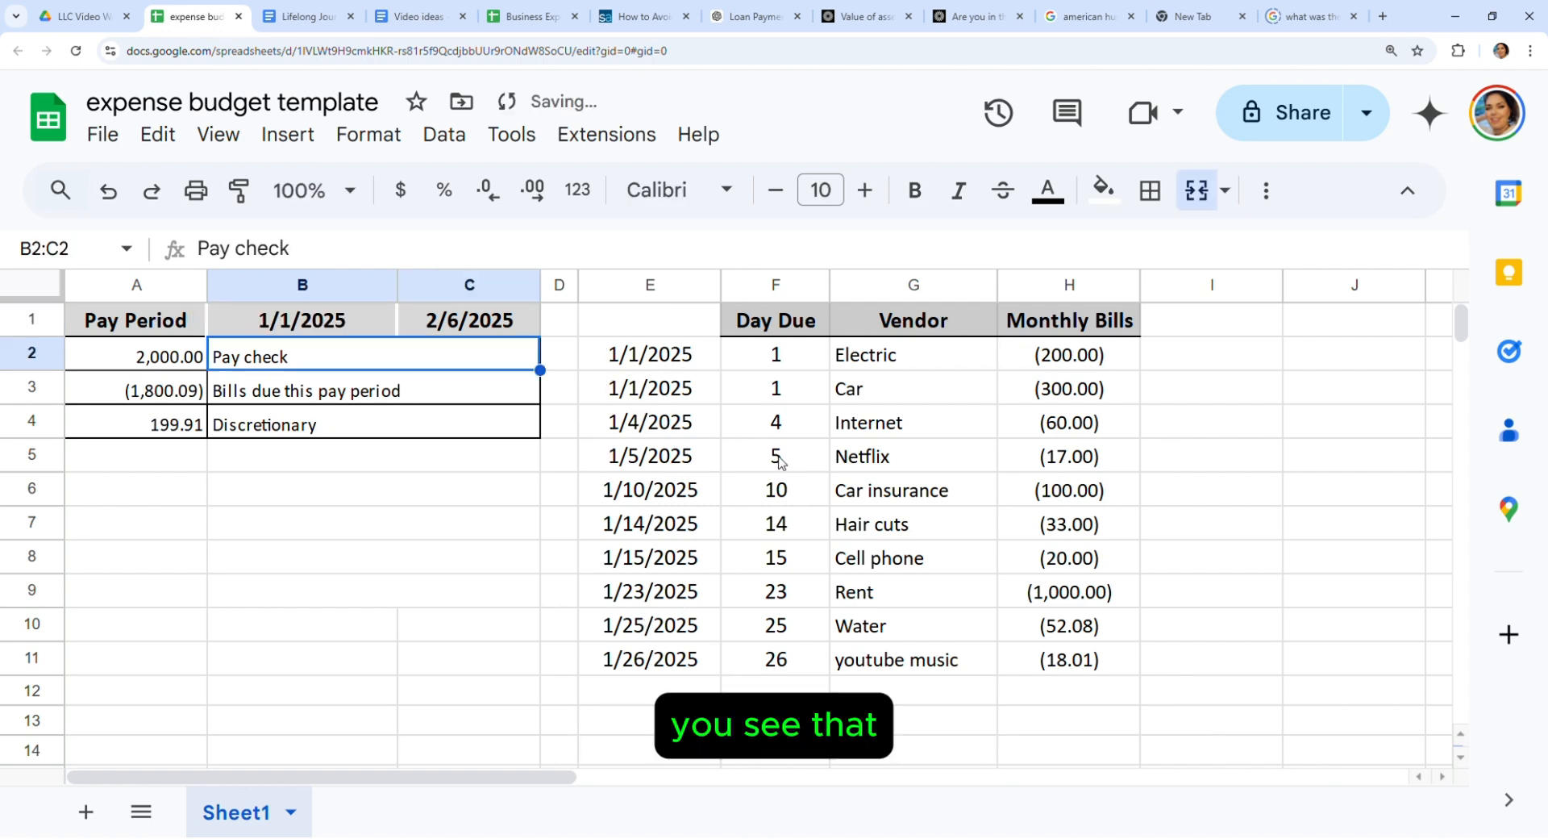
Highlight the value-if-false part DATE(YEAR(TODAY()), MONTH(TODAY()), F2) in the E2 formula, and exit without editing it
{"action": "left_click", "coordinate": [589, 360]}
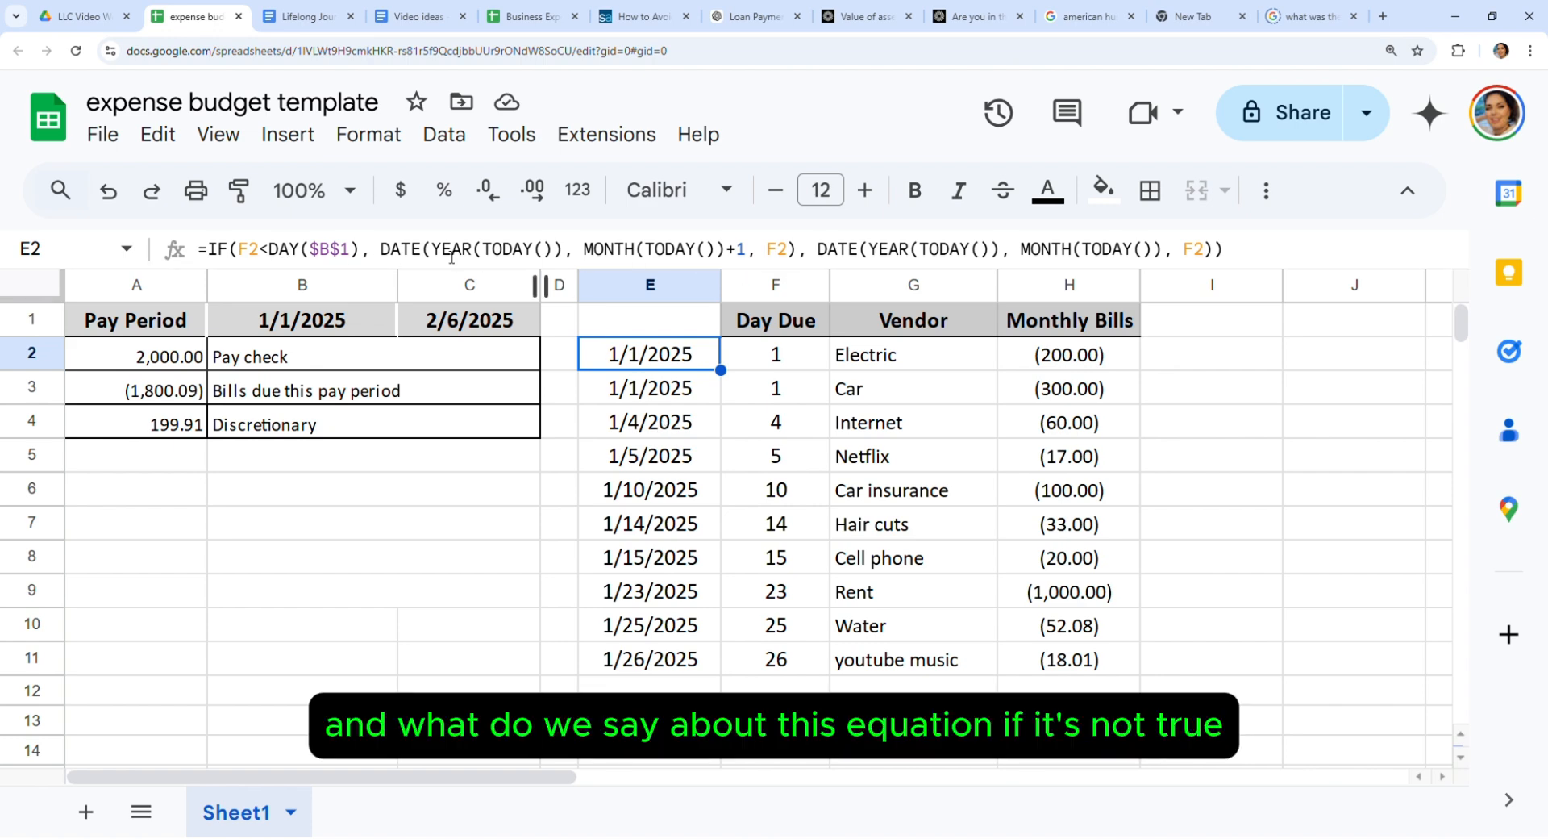
{"action": "left_click_drag", "start_coordinate": [819, 250], "coordinate": [1213, 254]}
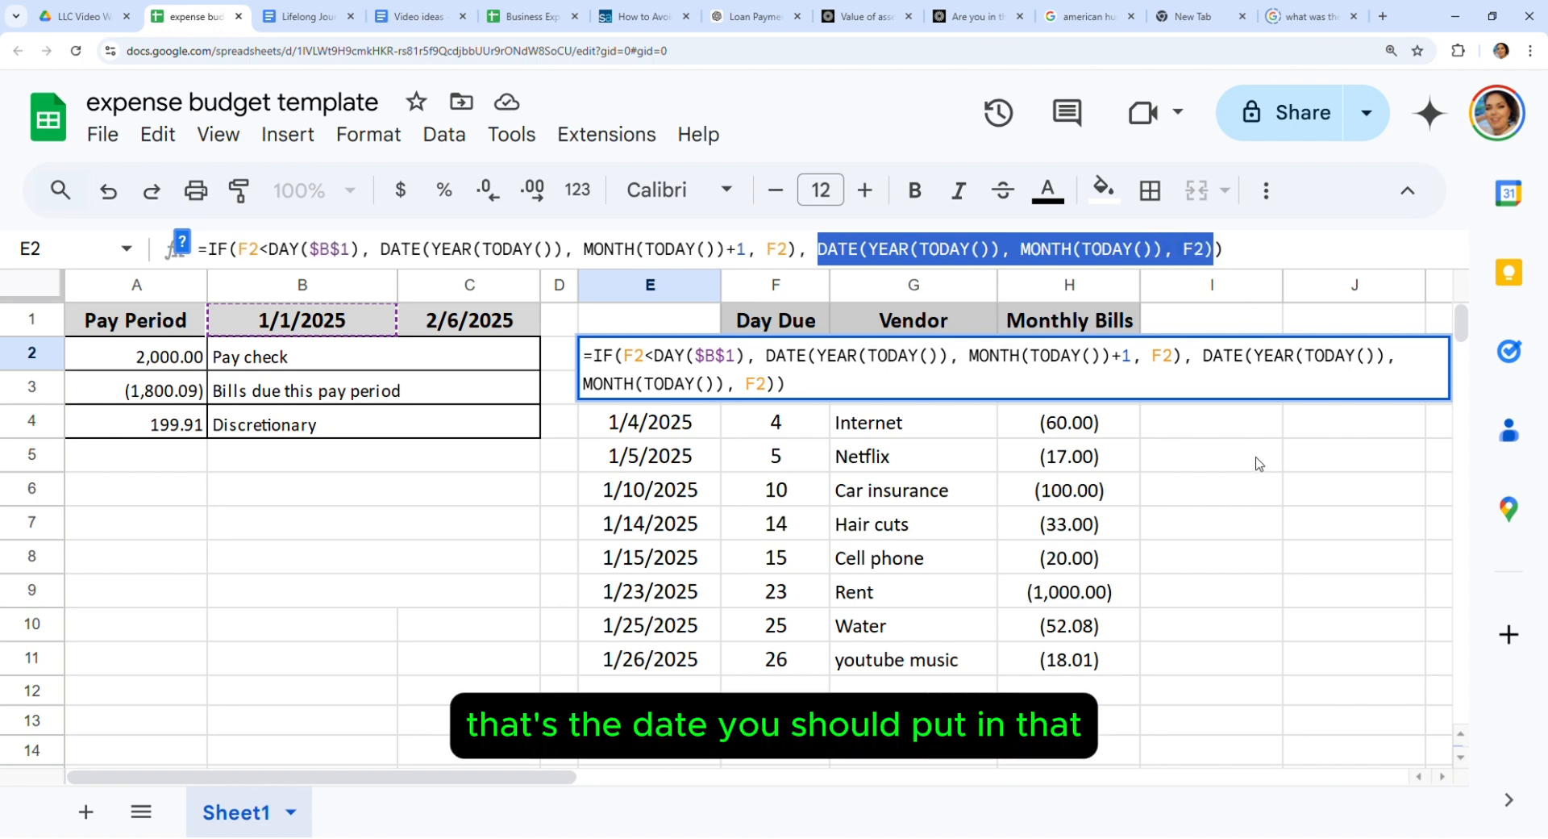
{"action": "key", "text": "Escape"}
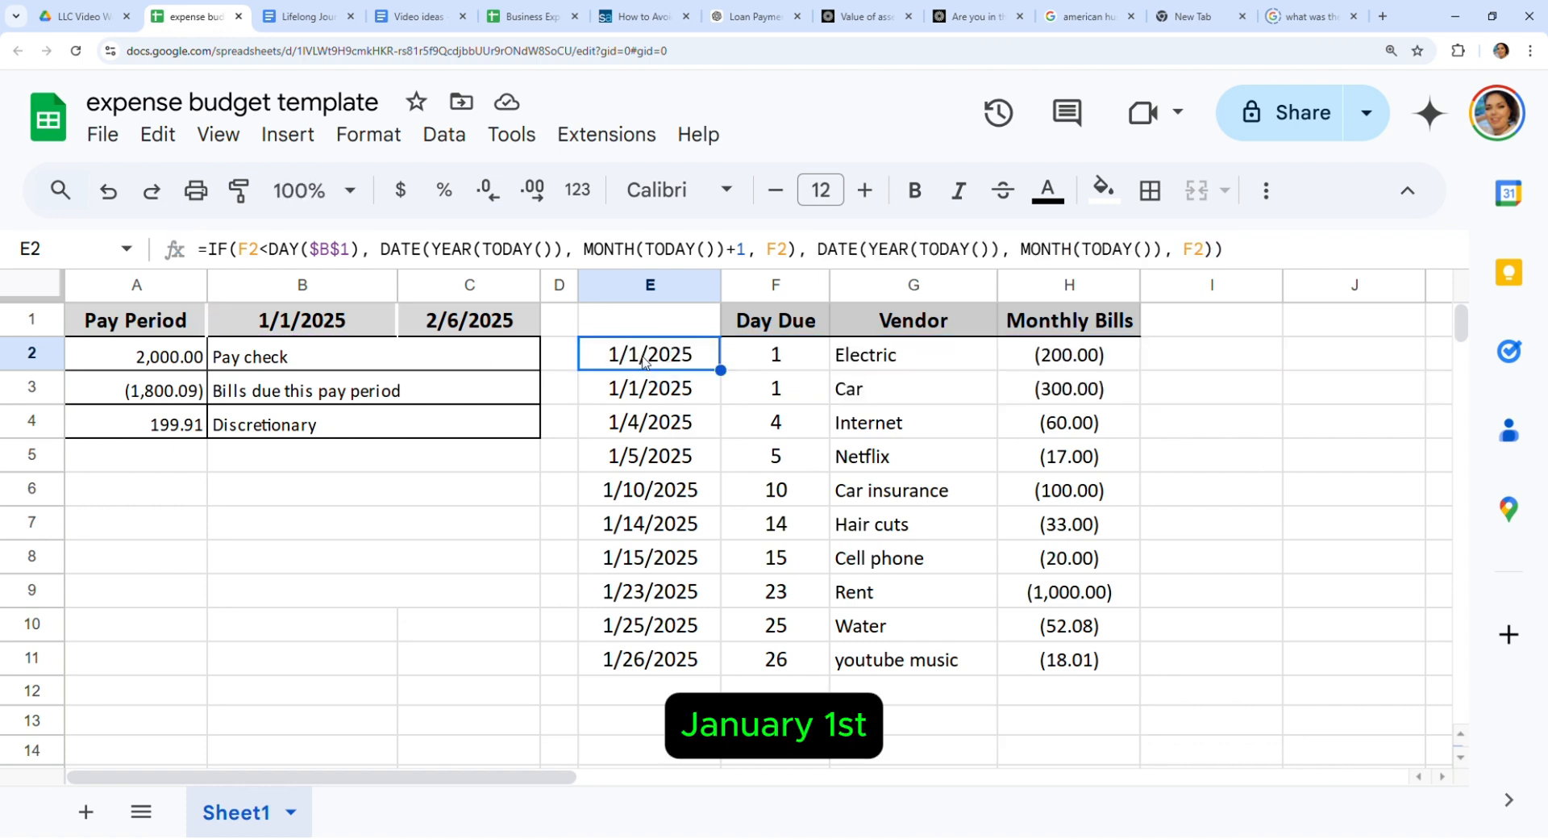
Change the day in the B1 pay period start formula so it reads =DATE(2025, 1, 23)
{"action": "left_click", "coordinate": [299, 322]}
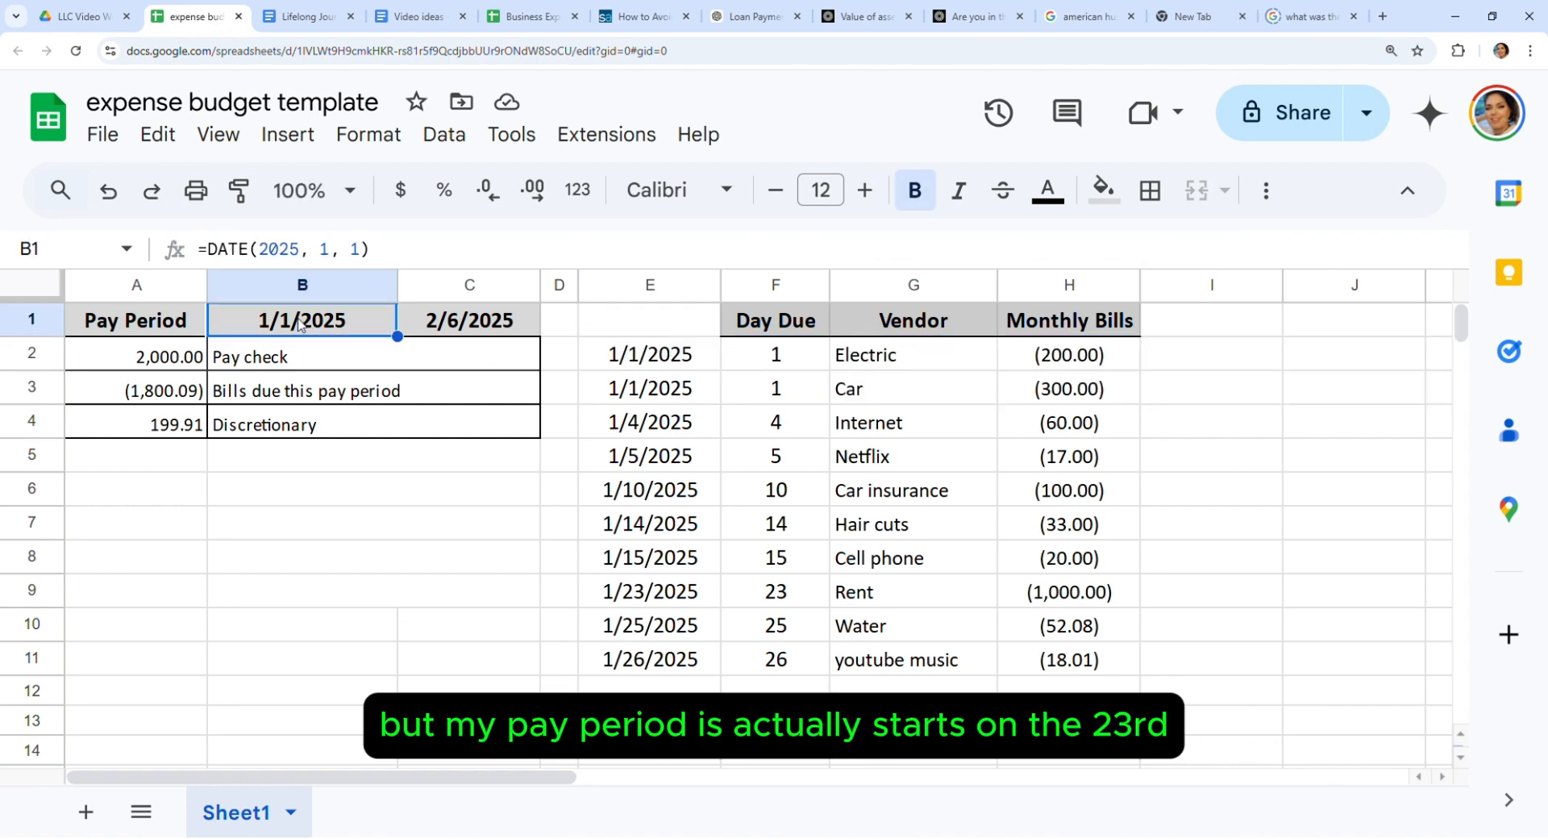
{"action": "double_click", "coordinate": [299, 322]}
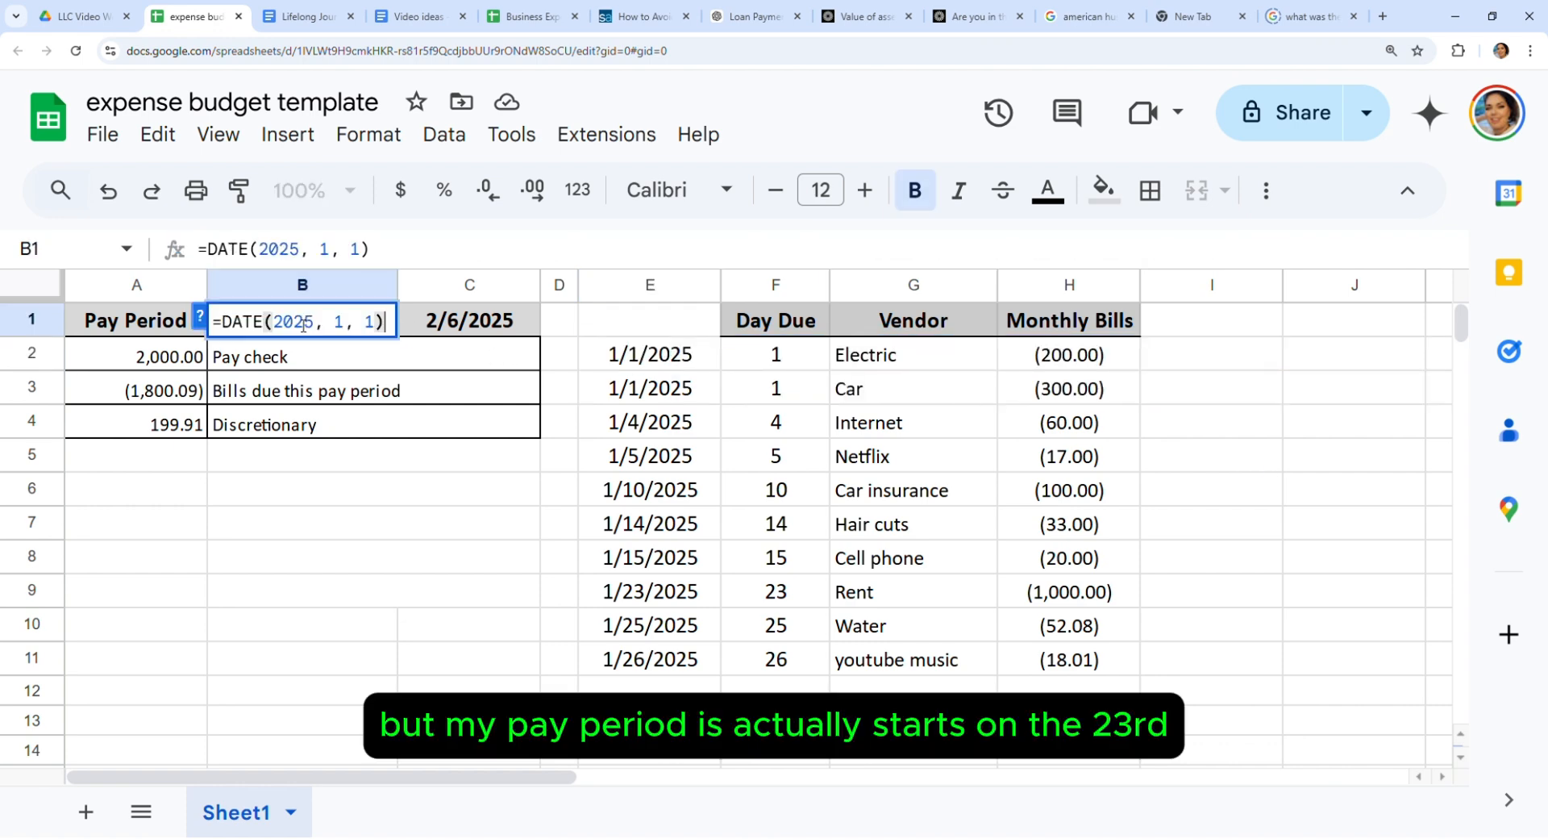
{"action": "left_click", "coordinate": [378, 322]}
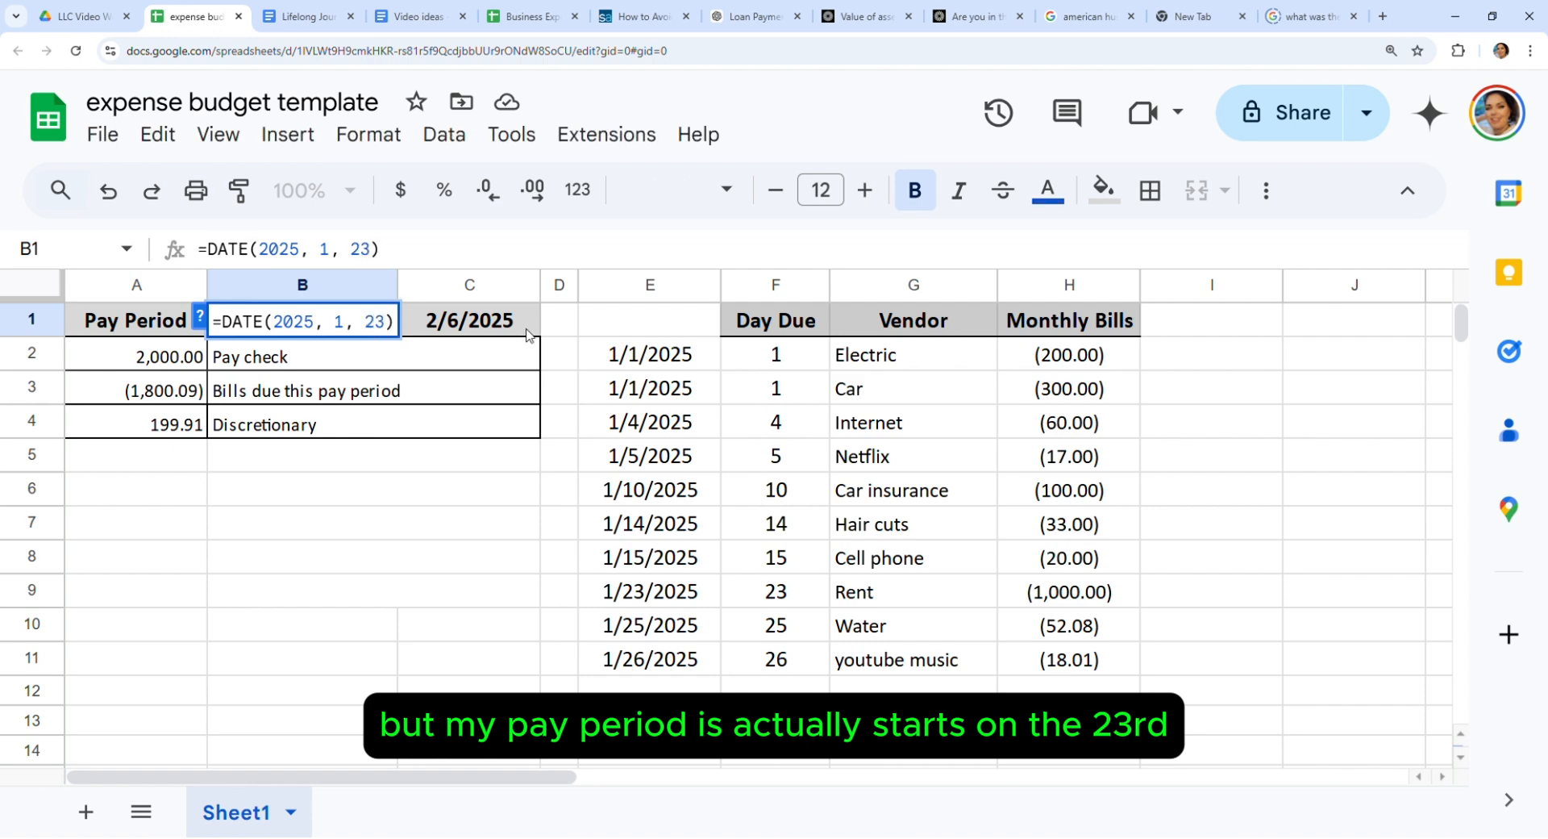